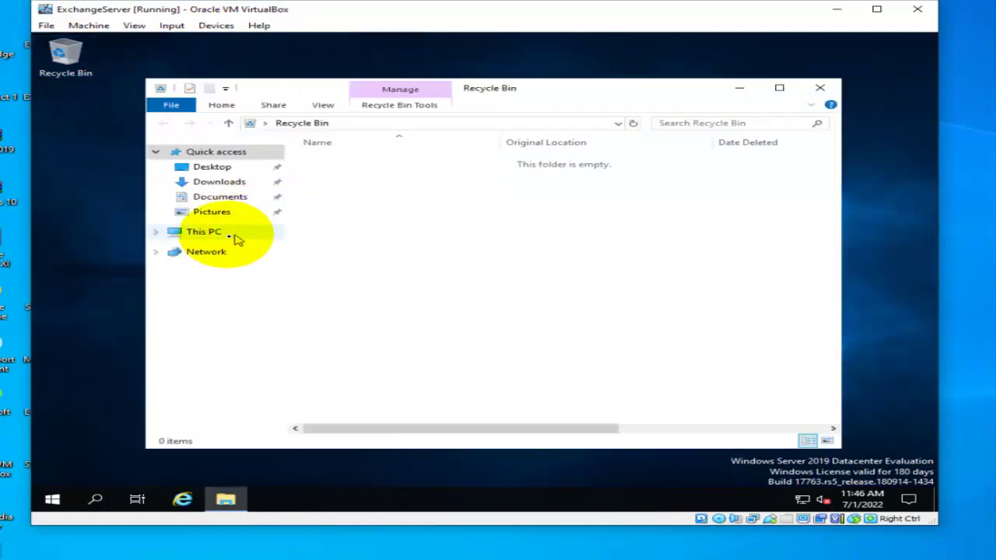
Launch the VBoxWindowsAdditions installer from the VirtualBox Guest Additions disc in CD Drive (D:).
{"action": "left_click", "coordinate": [227, 235]}
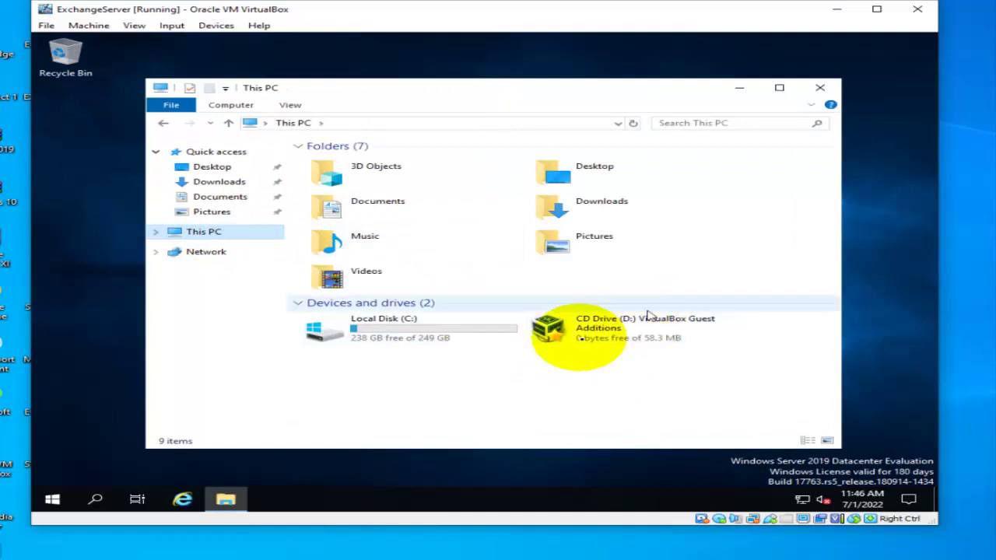
{"action": "double_click", "coordinate": [632, 337]}
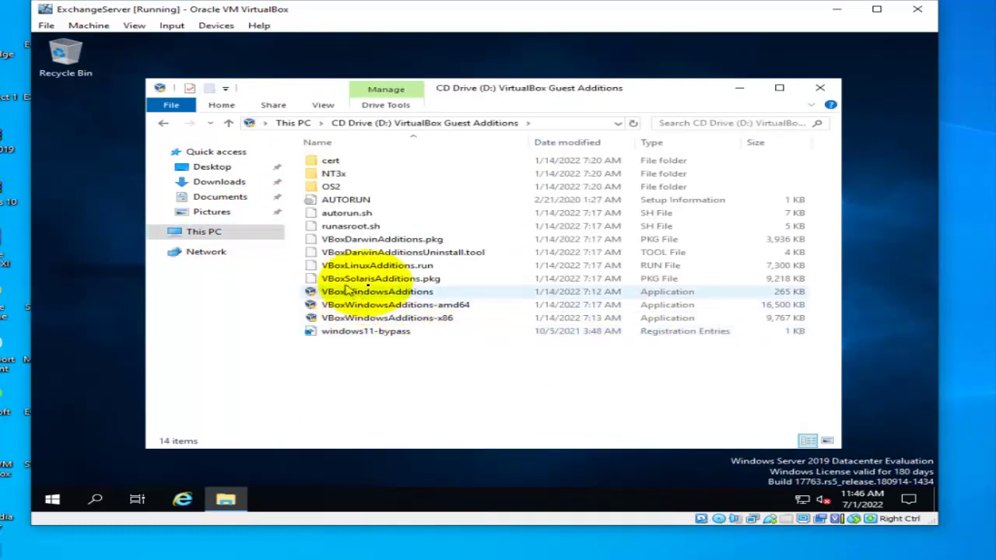
{"action": "left_click", "coordinate": [396, 294]}
{"action": "double_click", "coordinate": [397, 295]}
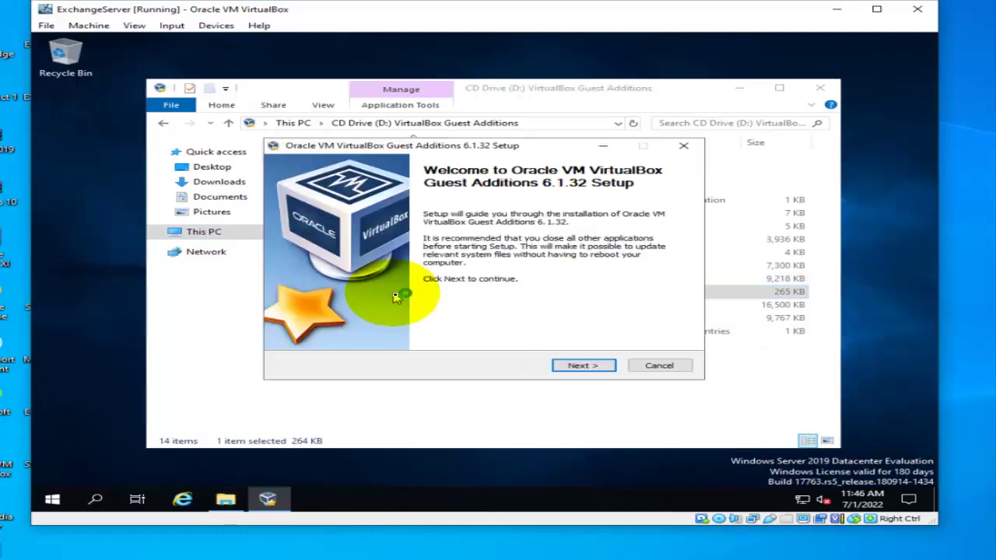
Install Guest Additions 6.1.32 in the default destination folder and allow the Oracle Corporation device software.
{"action": "left_click", "coordinate": [582, 366]}
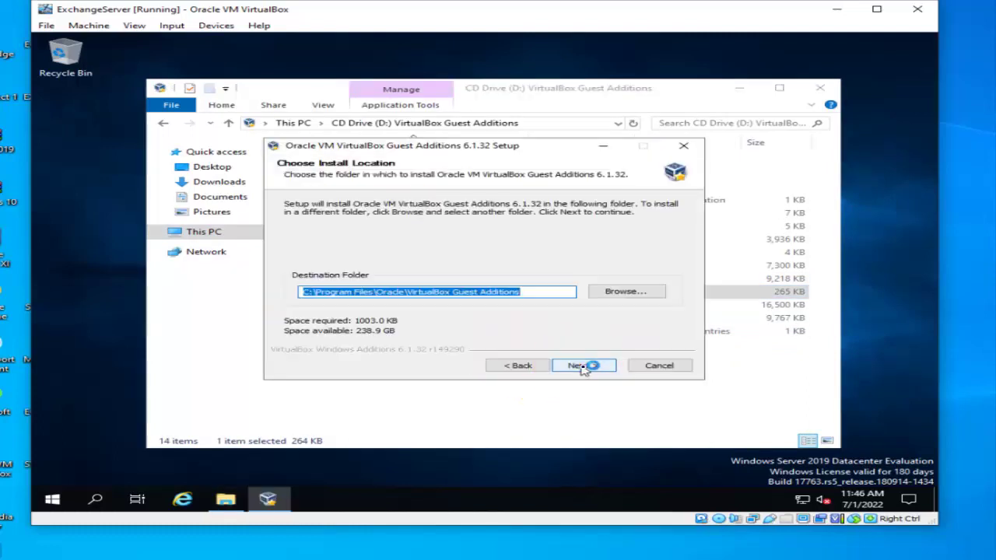
{"action": "left_click", "coordinate": [584, 366]}
{"action": "left_click", "coordinate": [584, 366]}
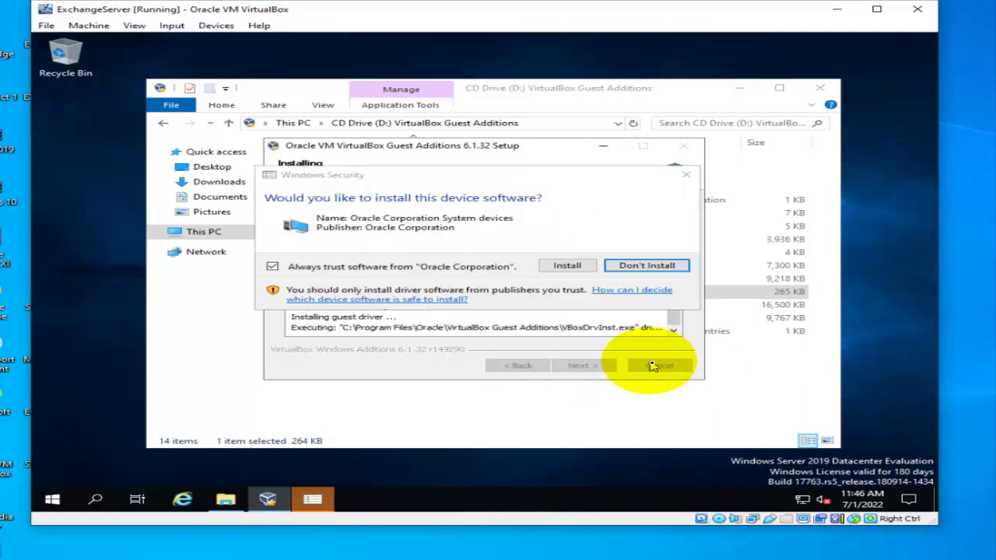
{"action": "left_click", "coordinate": [568, 266]}
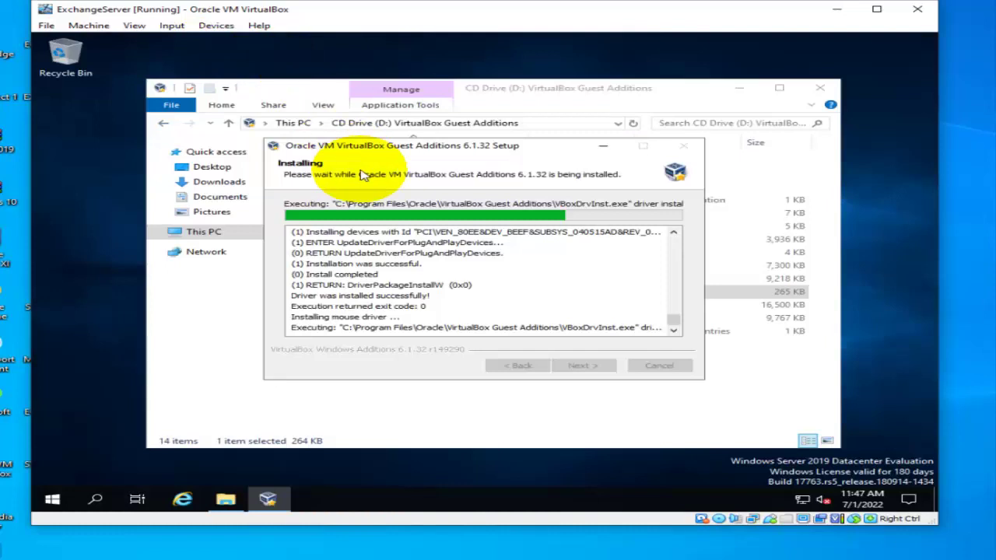
Set the ExchangeServer machine's drag and drop to Bidirectional and finish the Guest Additions setup with an immediate reboot.
{"action": "left_click", "coordinate": [218, 26]}
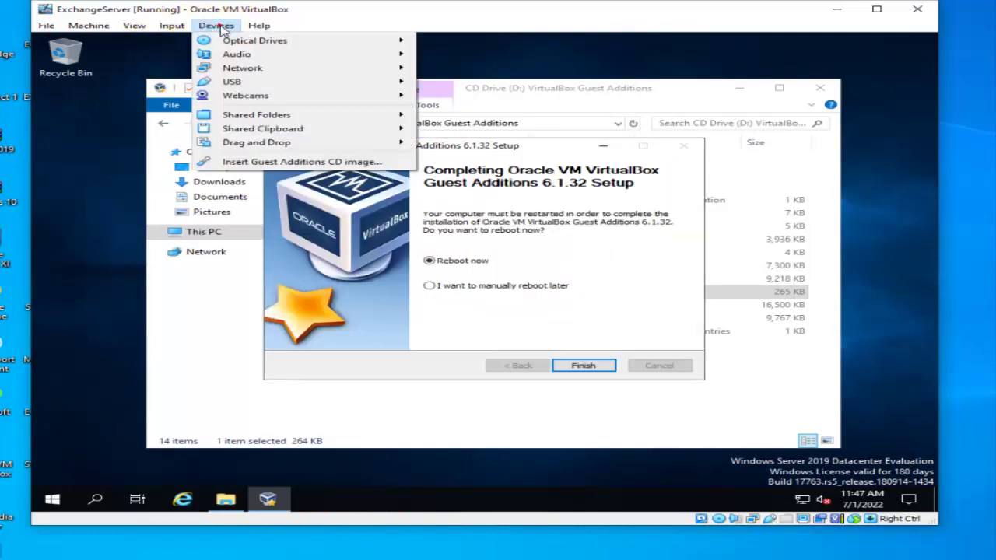
{"action": "mouse_move", "coordinate": [268, 148]}
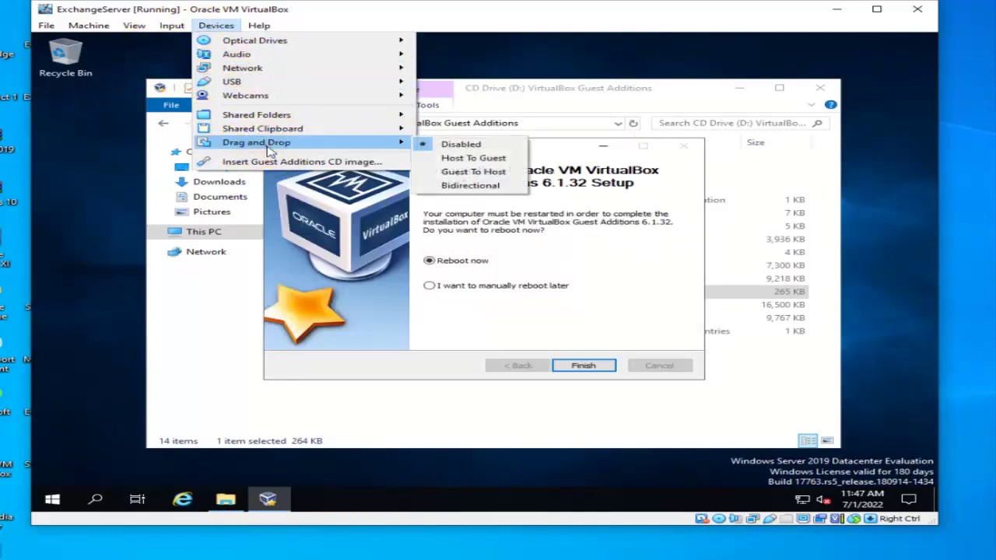
{"action": "left_click", "coordinate": [473, 185]}
{"action": "left_click", "coordinate": [216, 25]}
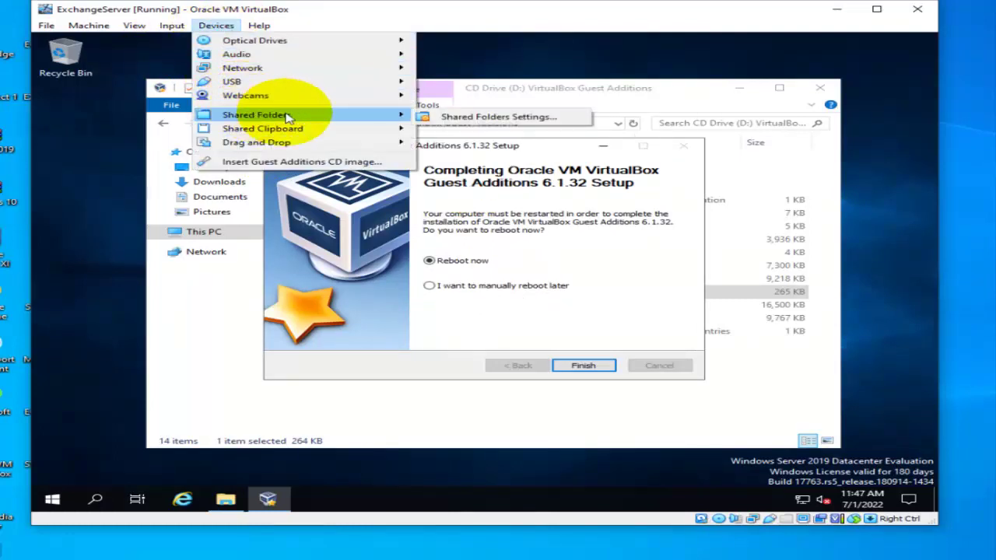
{"action": "left_click", "coordinate": [592, 370]}
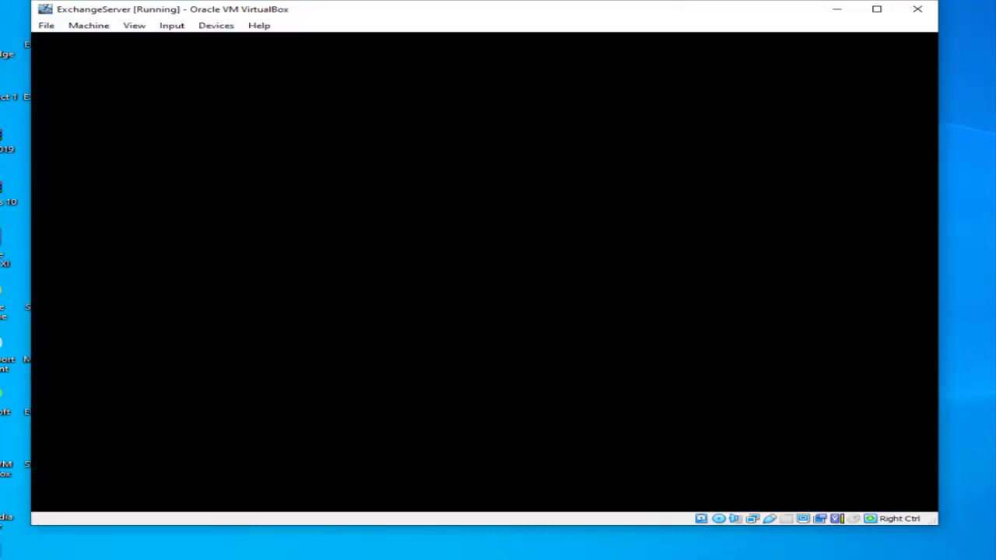
Switch to the MainServer virtual machine and open This PC from its desktop.
{"action": "left_click", "coordinate": [869, 482]}
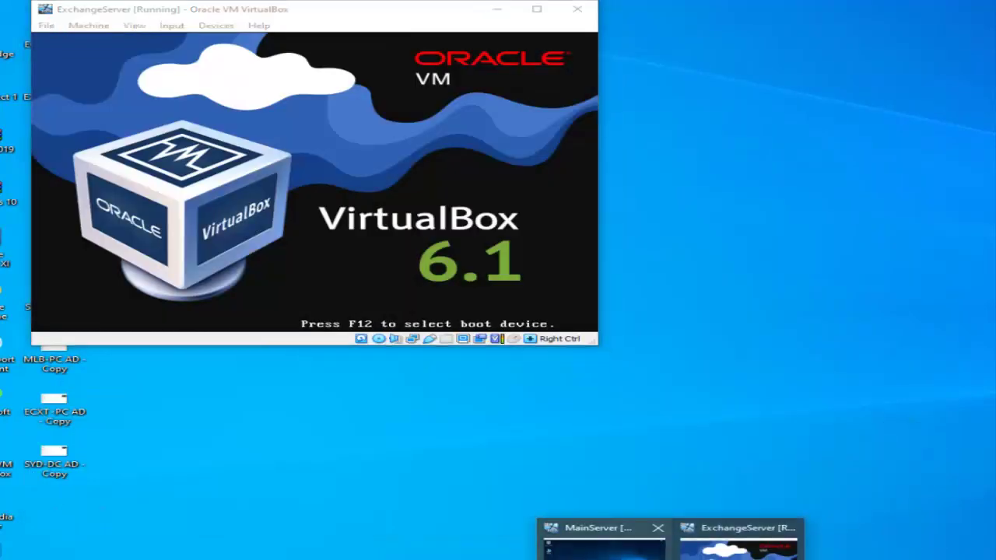
{"action": "left_click", "coordinate": [605, 543]}
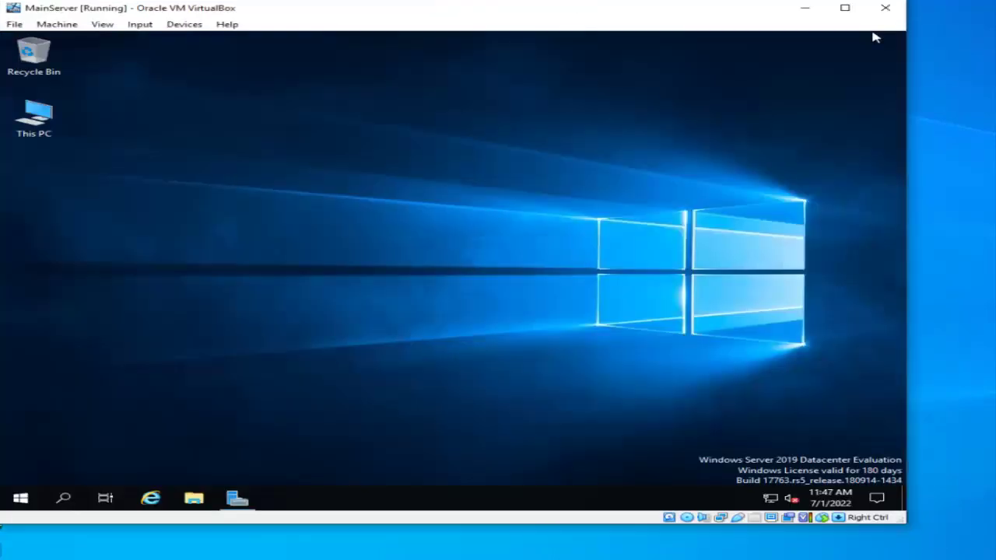
{"action": "left_click", "coordinate": [185, 28]}
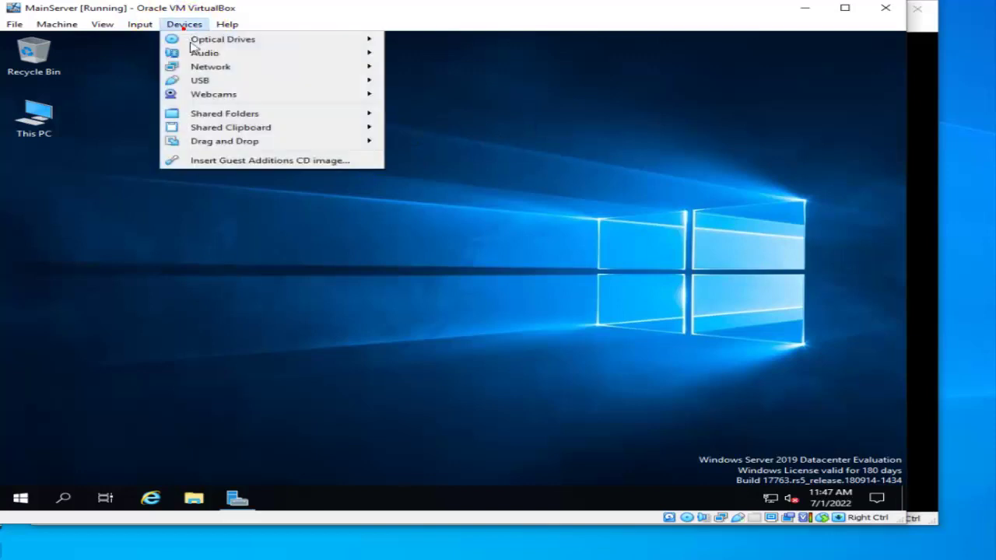
{"action": "left_click", "coordinate": [31, 131]}
{"action": "double_click", "coordinate": [28, 131]}
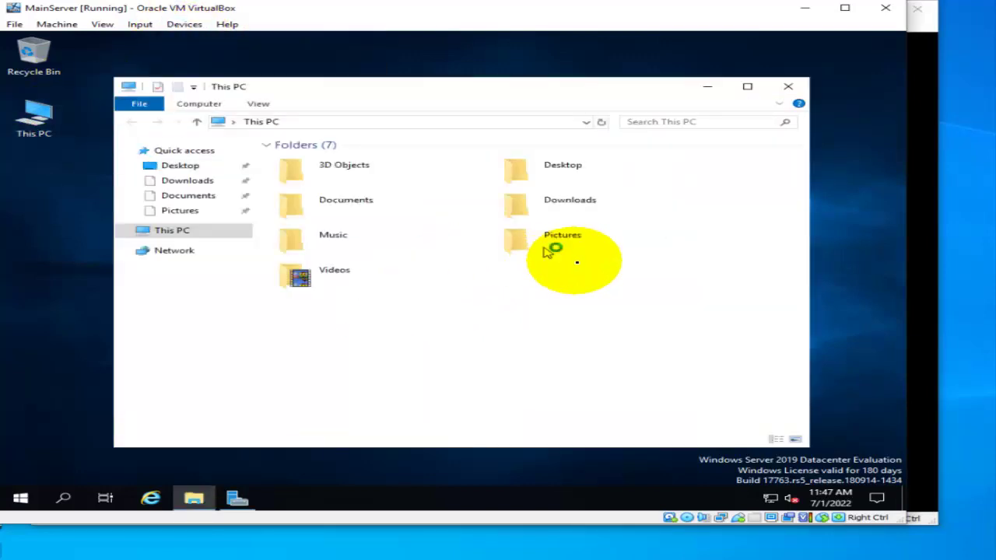
Insert the Guest Additions CD image into MainServer and refresh the This PC view.
{"action": "left_click", "coordinate": [185, 25]}
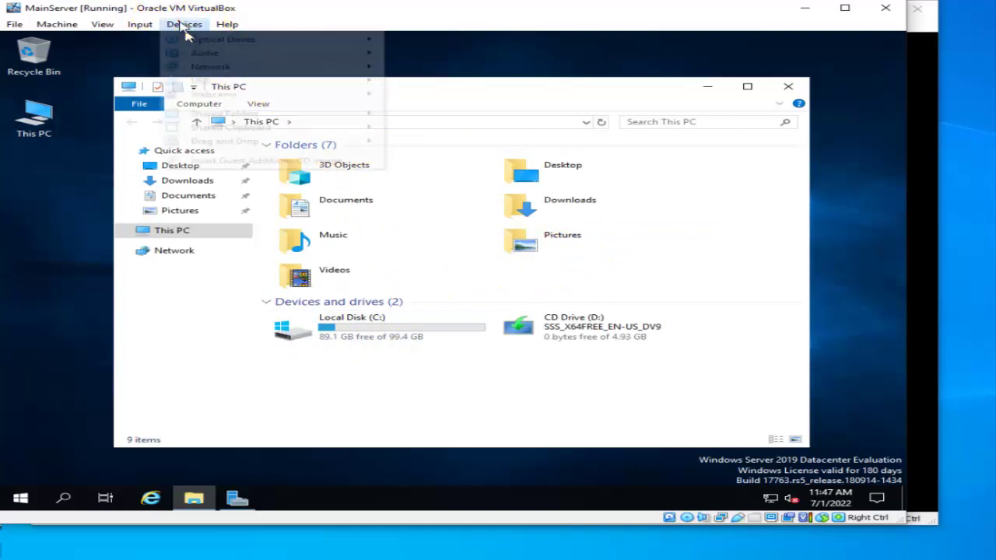
{"action": "left_click", "coordinate": [305, 160]}
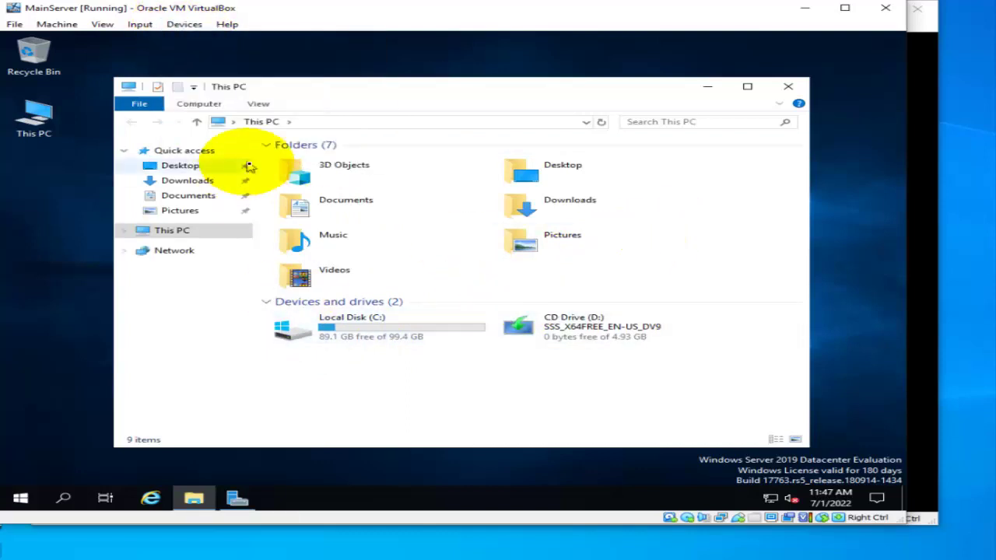
{"action": "right_click", "coordinate": [424, 393]}
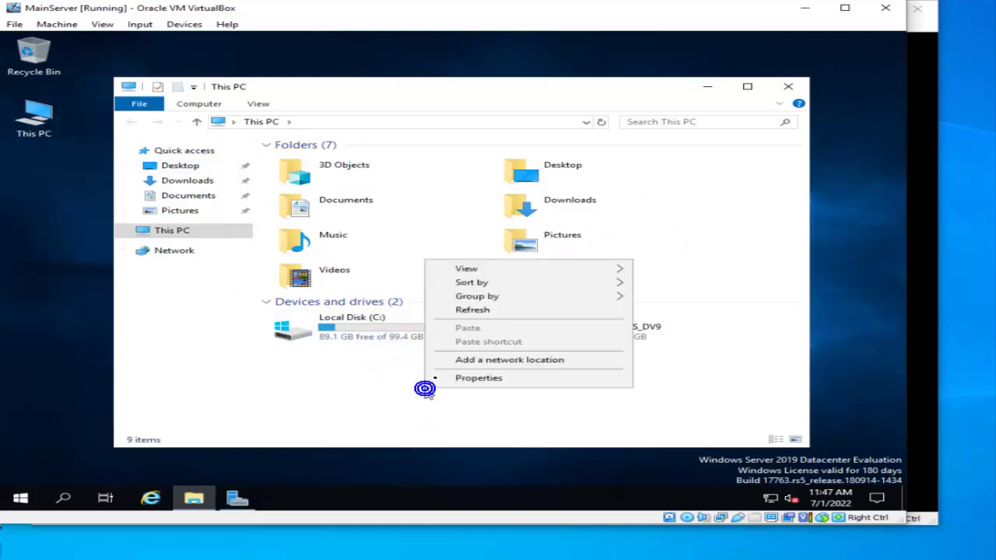
{"action": "left_click", "coordinate": [505, 311]}
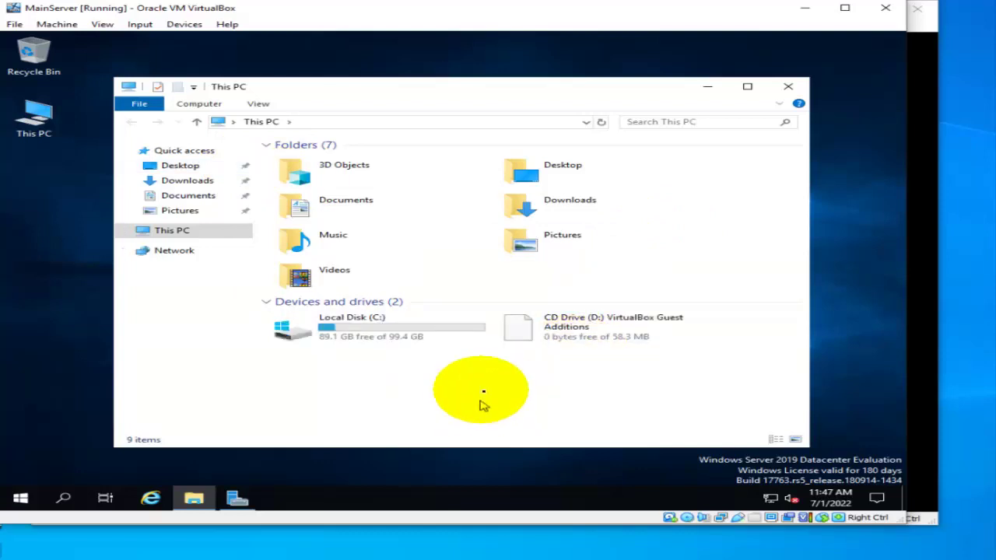
Run VBoxWindowsAdditions from the Guest Additions disc in MainServer and start the installation in the default folder.
{"action": "double_click", "coordinate": [611, 329]}
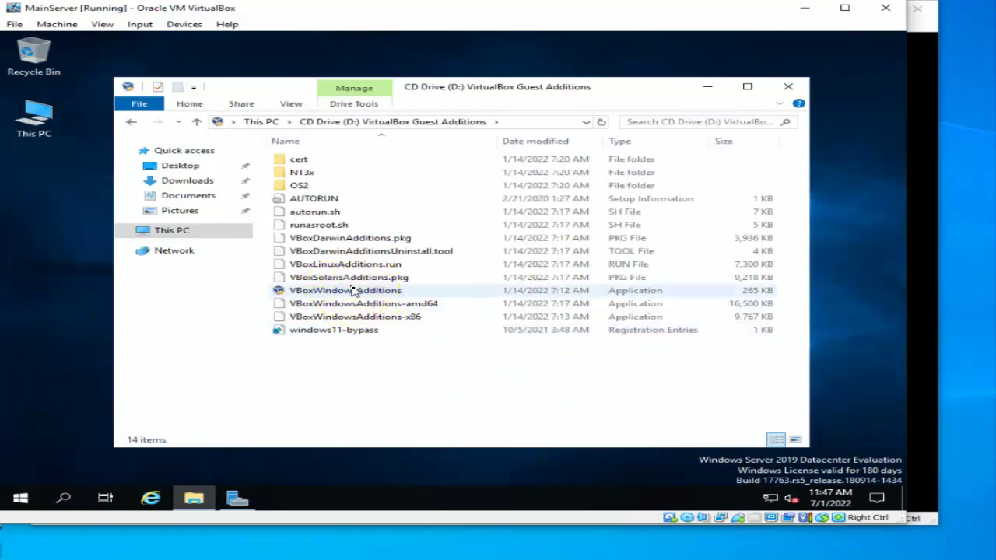
{"action": "left_click", "coordinate": [356, 290]}
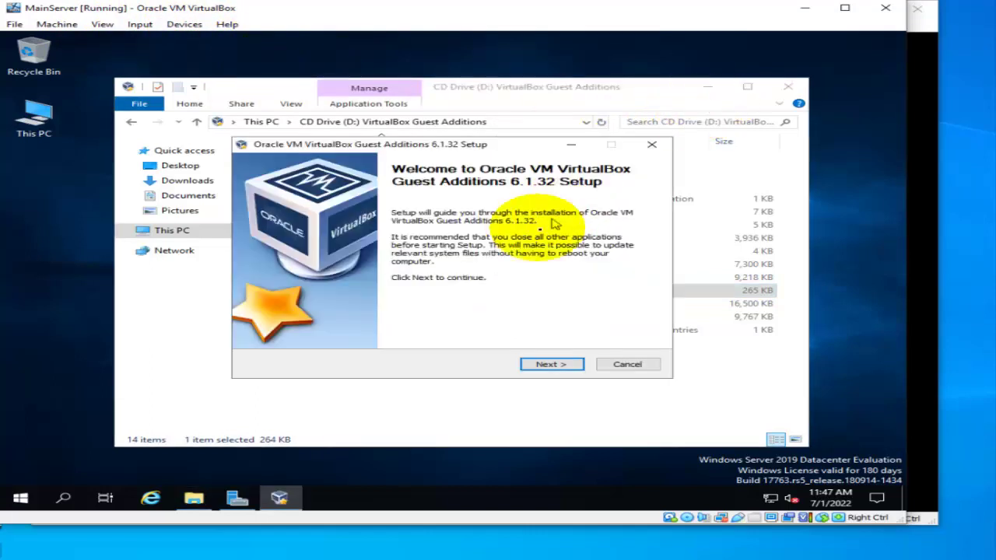
{"action": "left_click", "coordinate": [566, 365]}
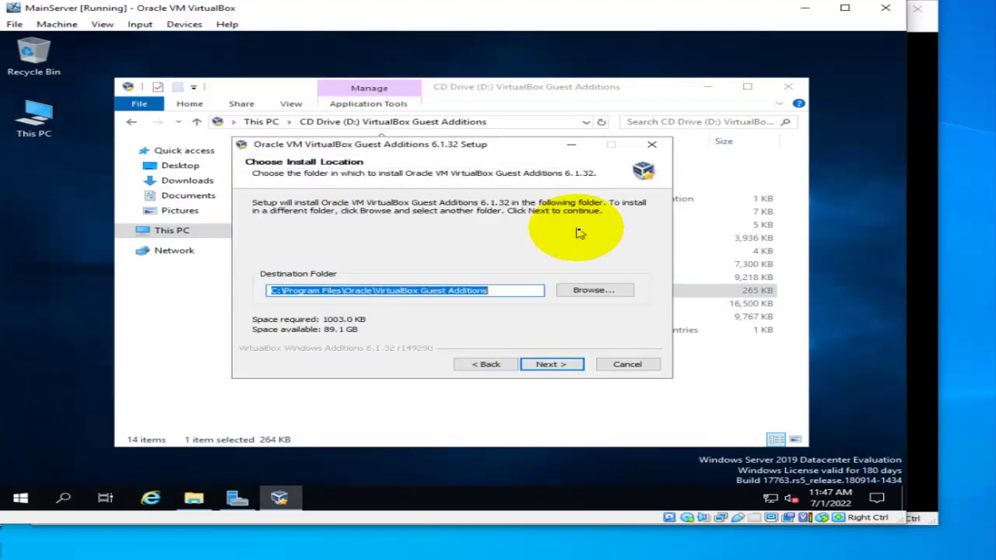
{"action": "left_click", "coordinate": [560, 366]}
{"action": "left_click", "coordinate": [563, 369]}
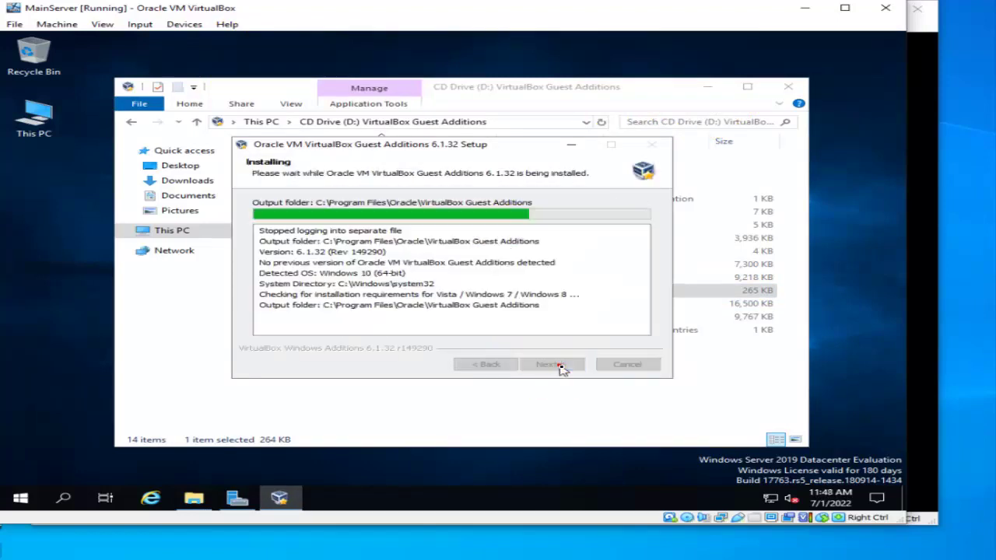
Set MainServer's drag and drop to Bidirectional and allow installation of the Oracle Corporation device software.
{"action": "left_click", "coordinate": [184, 26]}
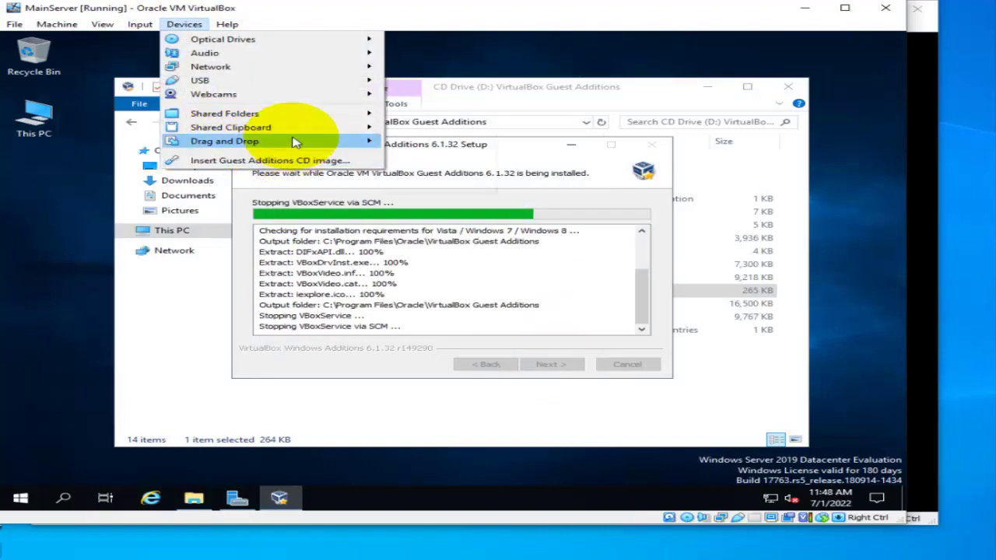
{"action": "mouse_move", "coordinate": [314, 146]}
{"action": "left_click", "coordinate": [436, 184]}
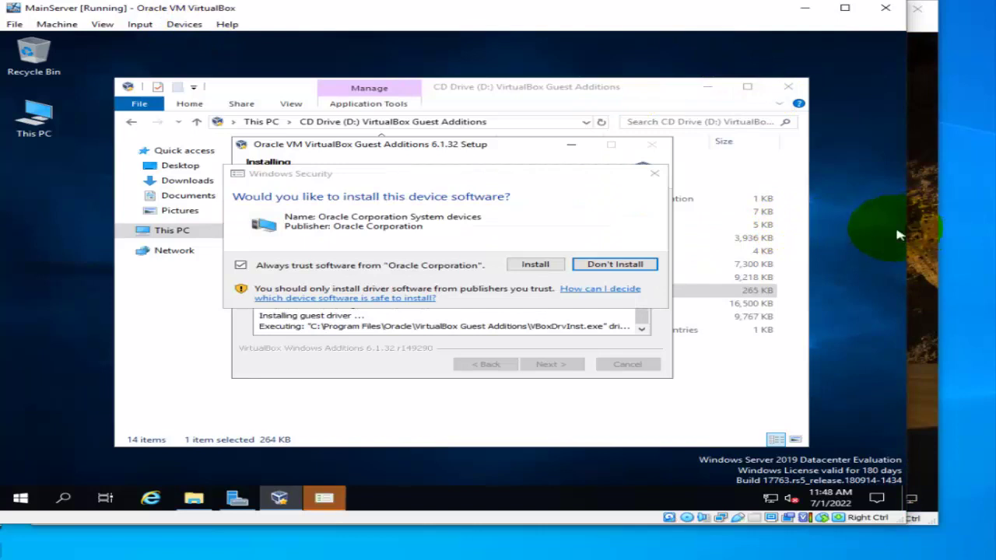
{"action": "left_click", "coordinate": [537, 265]}
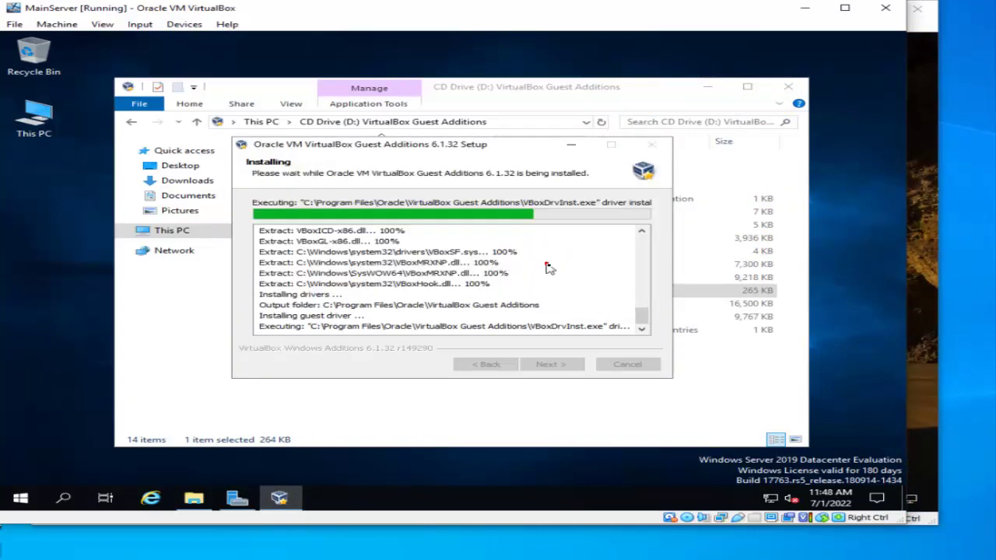
Switch to the ExchangeServer virtual machine, send it Ctrl-Alt-Del, and sign in to the Administrator account with its password.
{"action": "left_click", "coordinate": [922, 246]}
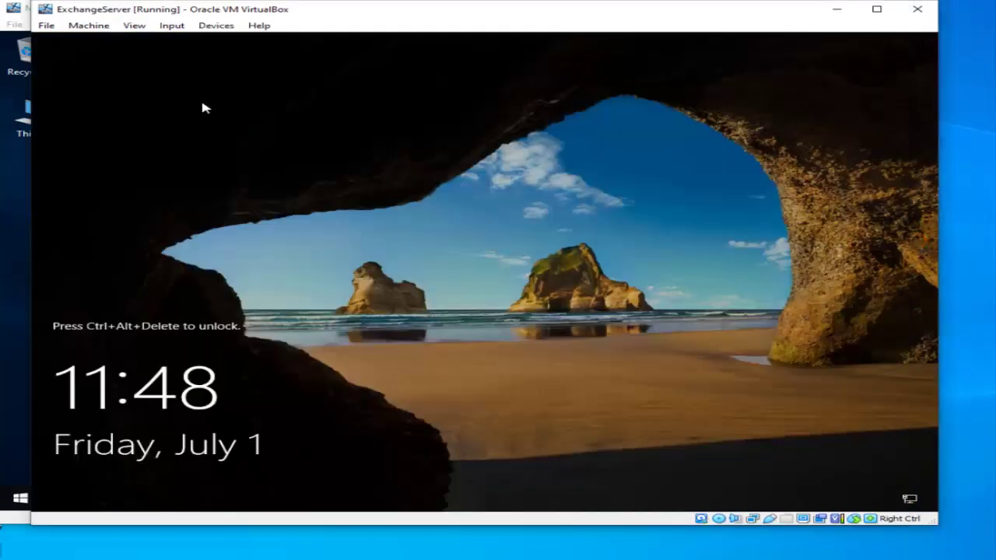
{"action": "left_click", "coordinate": [172, 26]}
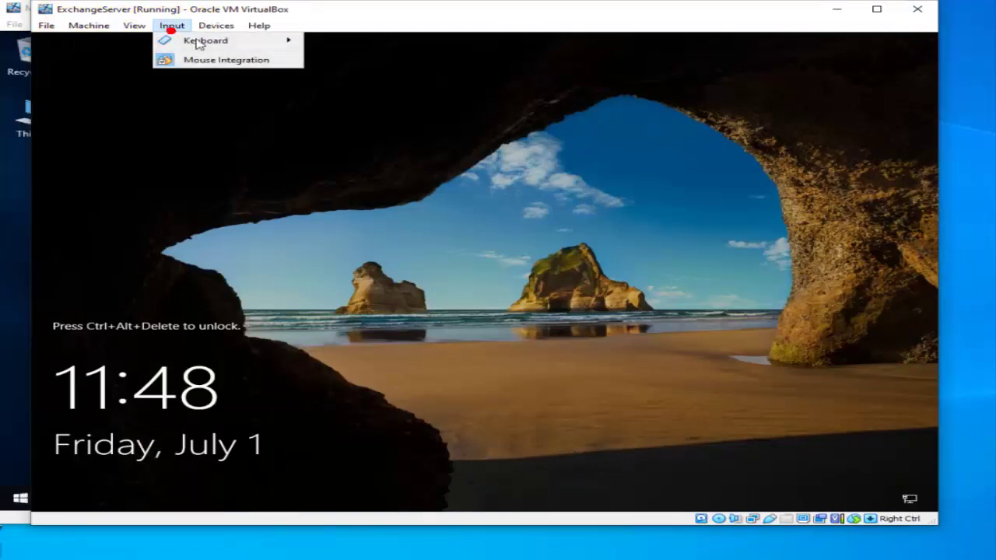
{"action": "mouse_move", "coordinate": [204, 41]}
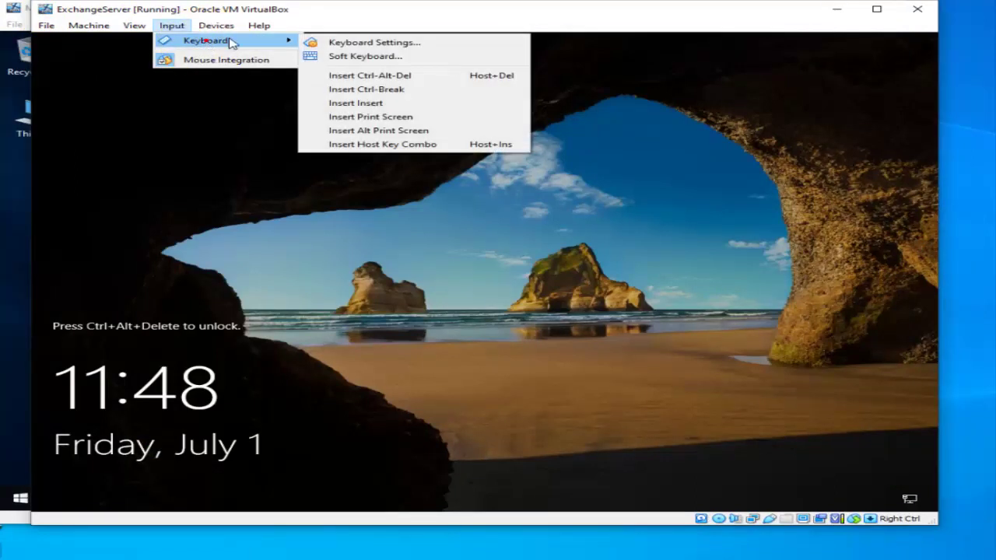
{"action": "left_click", "coordinate": [433, 80]}
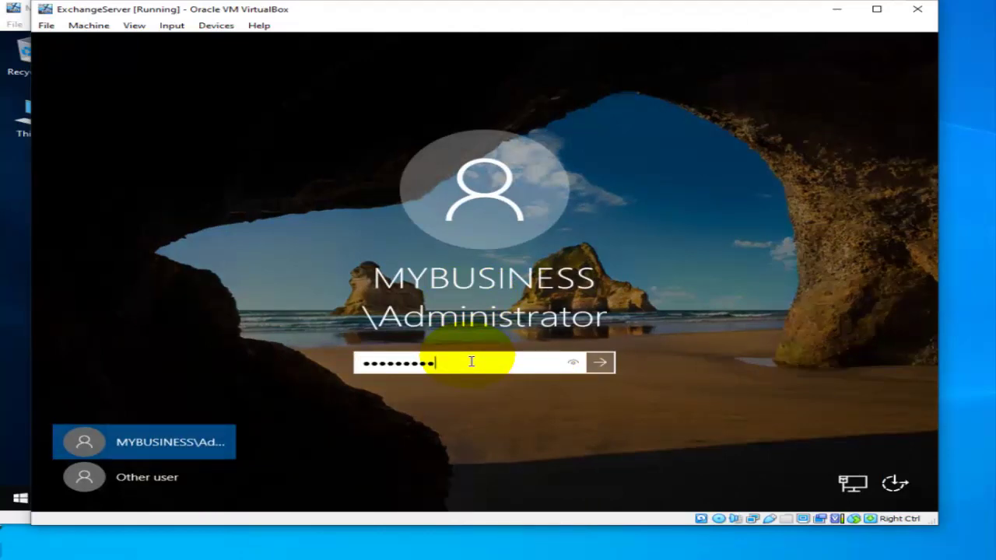
{"action": "key", "text": "Return"}
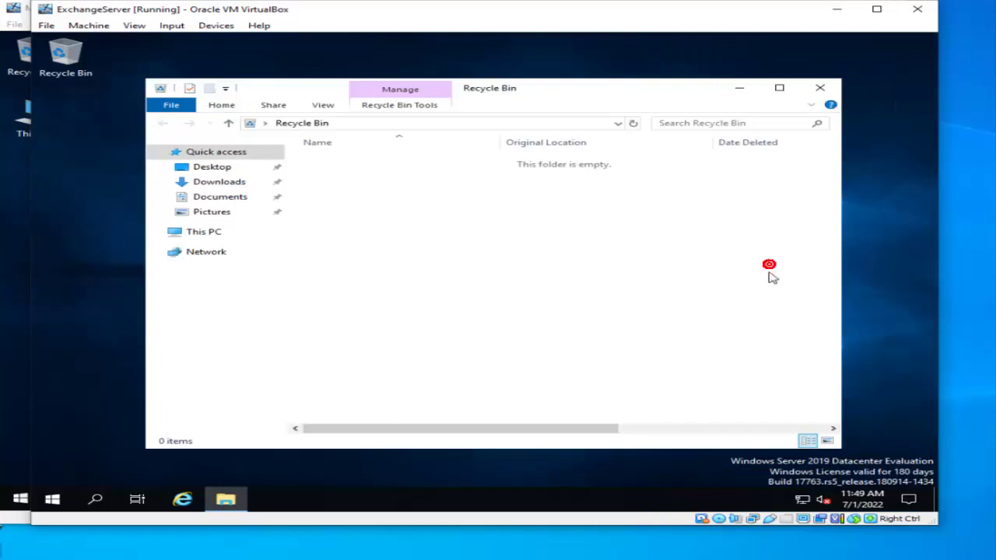
Eject the VirtualBox Guest Additions disc from CD Drive (D:) on the ExchangeServer machine.
{"action": "left_click", "coordinate": [204, 233]}
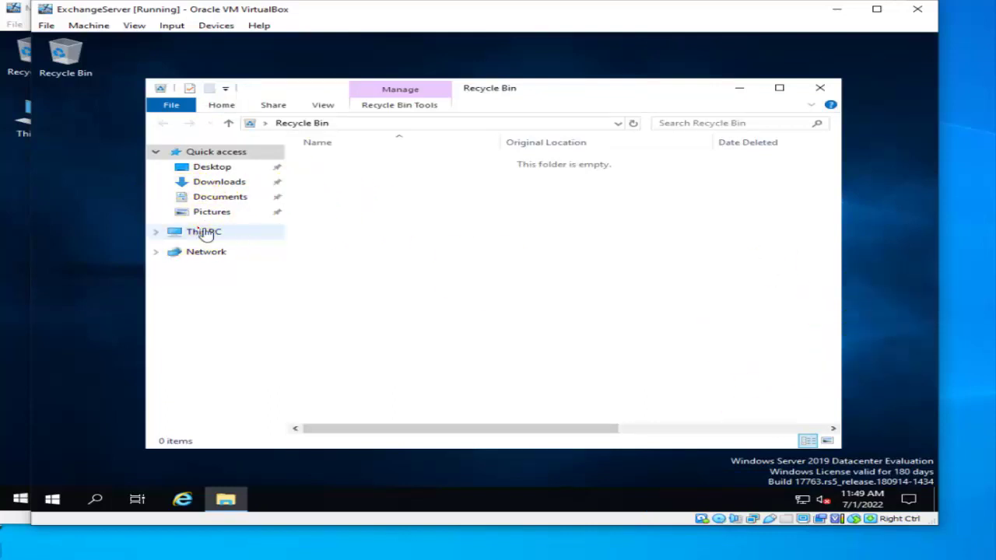
{"action": "left_click", "coordinate": [203, 234]}
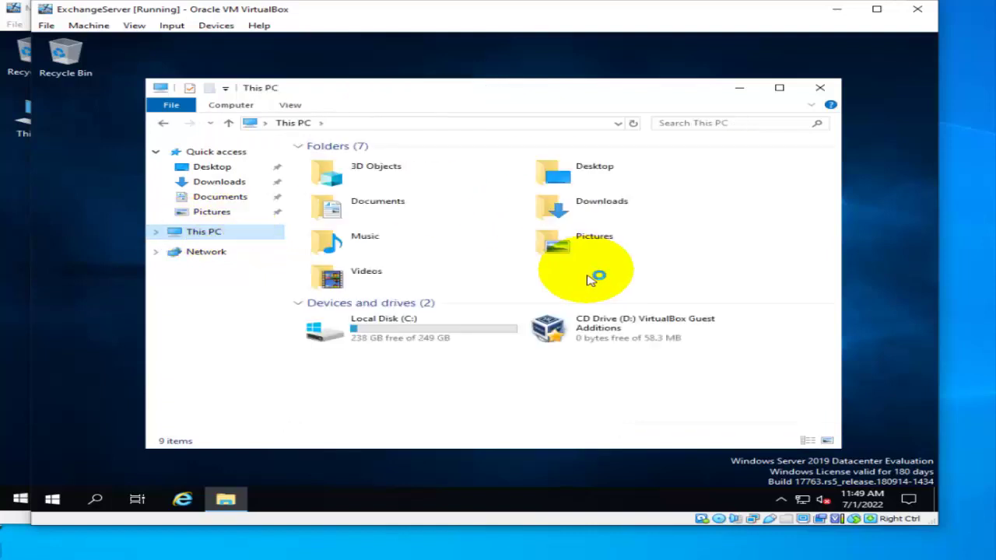
{"action": "left_click", "coordinate": [632, 335]}
{"action": "right_click", "coordinate": [634, 333]}
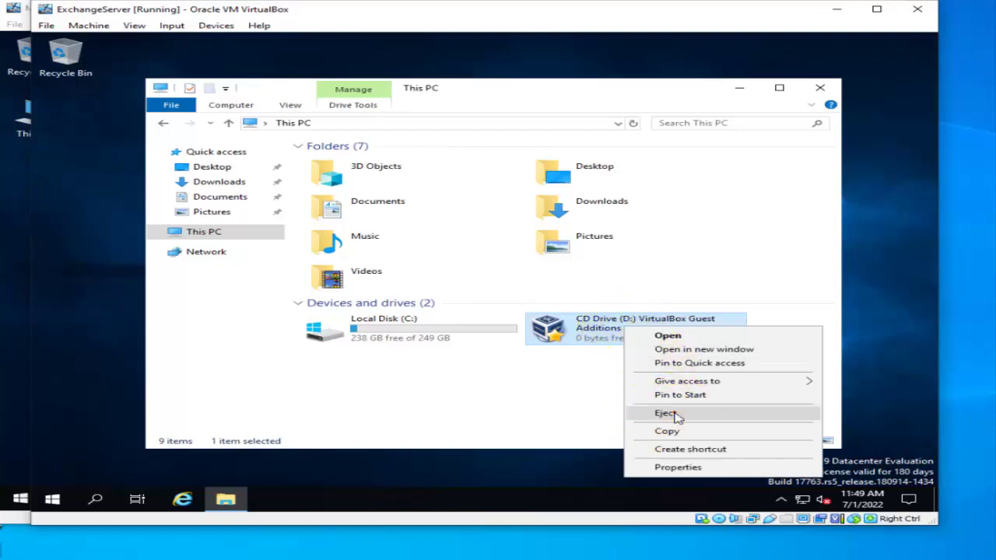
{"action": "left_click", "coordinate": [676, 413]}
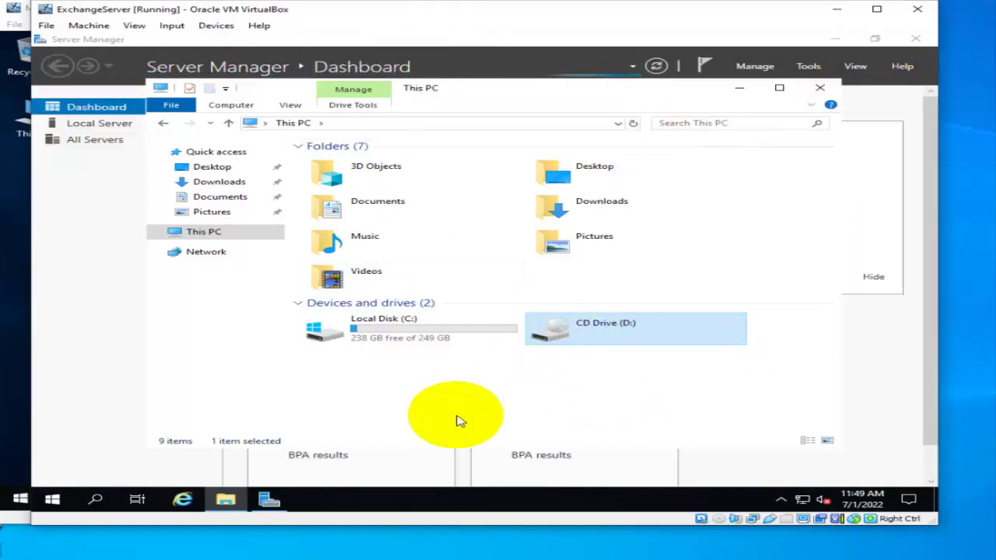
Finish the Guest Additions setup on MainServer with an immediate reboot, and close Server Manager on the ExchangeServer machine.
{"action": "left_click", "coordinate": [13, 312]}
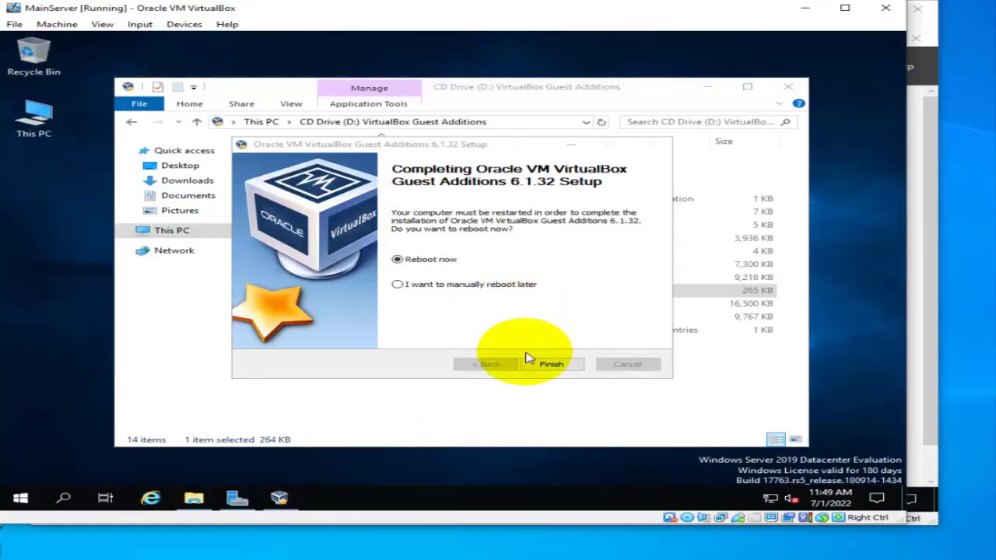
{"action": "left_click", "coordinate": [552, 364]}
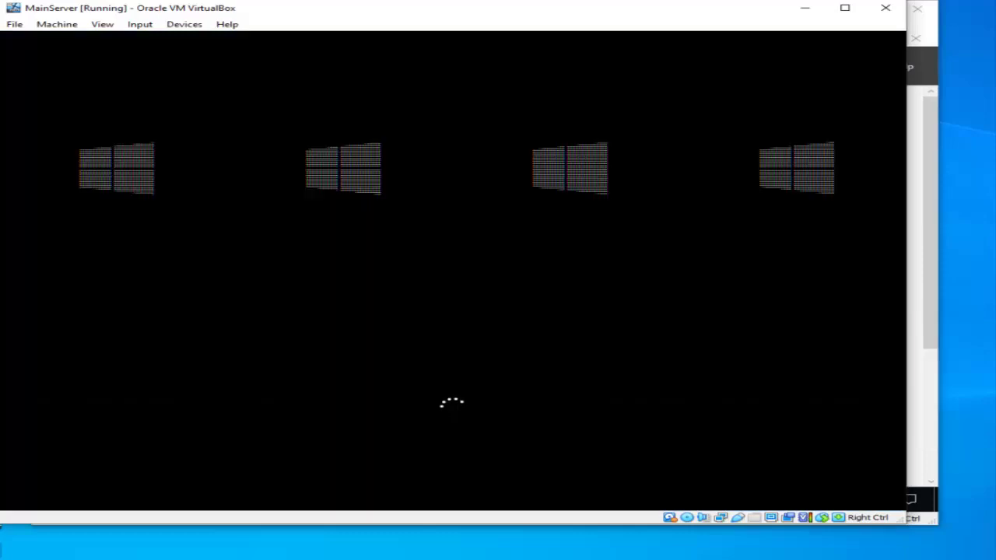
{"action": "left_click", "coordinate": [923, 179]}
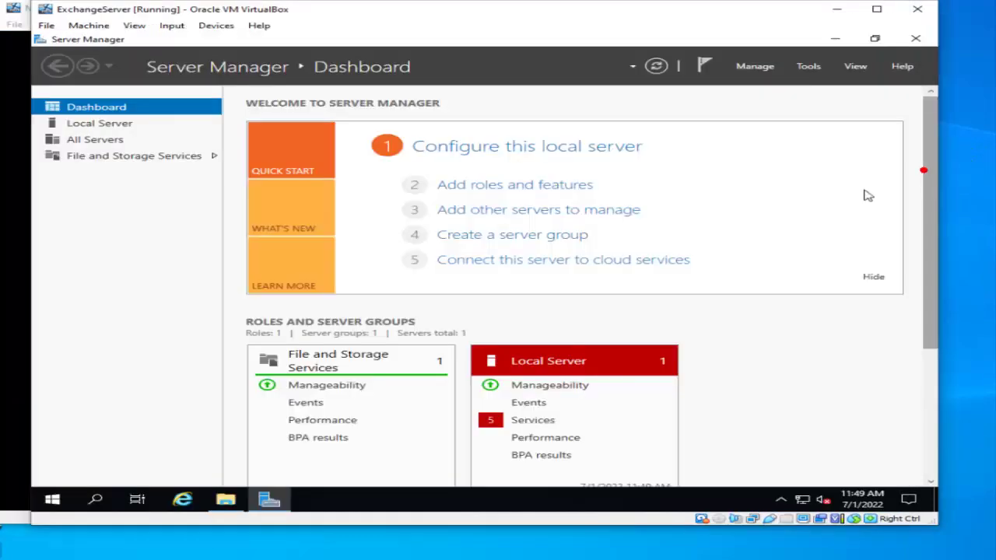
{"action": "left_click", "coordinate": [916, 39]}
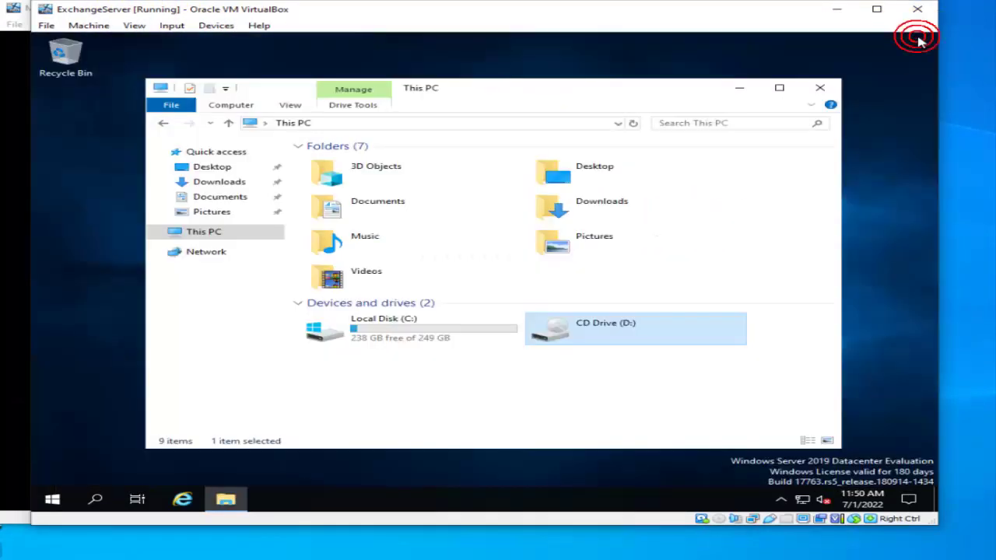
{"action": "left_click", "coordinate": [492, 388]}
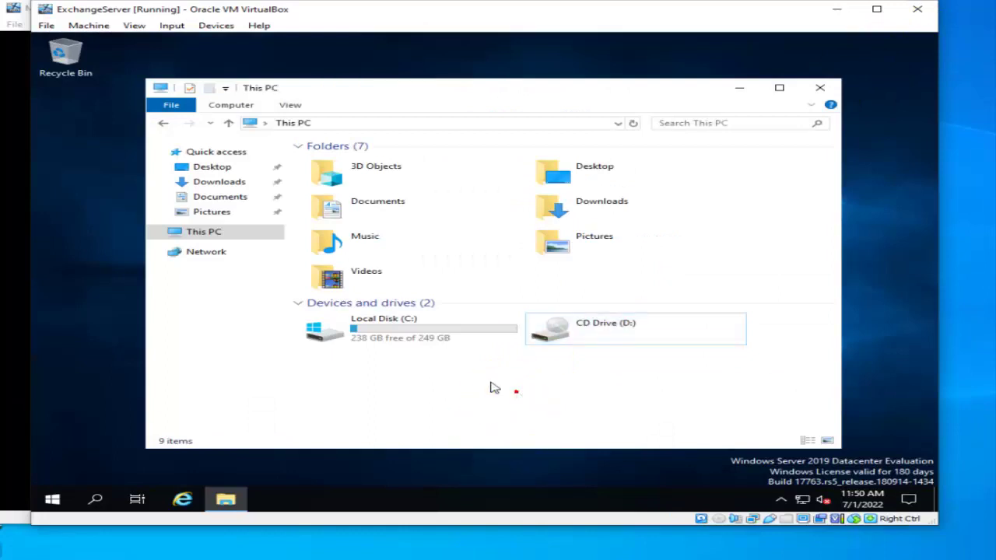
Start a new shared folder for ExchangeServer, with the host Desktop's ExchangeServer2019 Prereq folder as its path.
{"action": "left_click", "coordinate": [218, 27]}
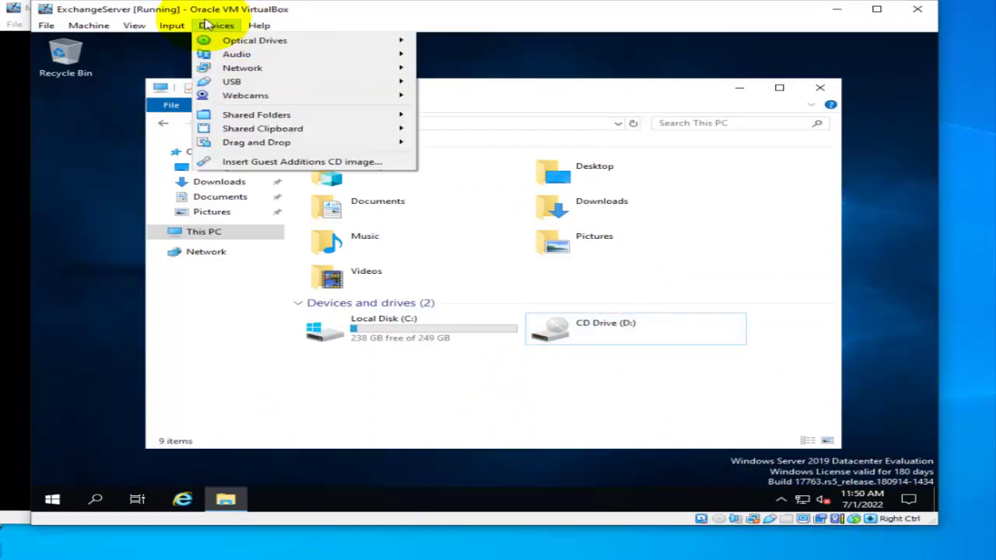
{"action": "mouse_move", "coordinate": [265, 116]}
{"action": "left_click", "coordinate": [474, 117]}
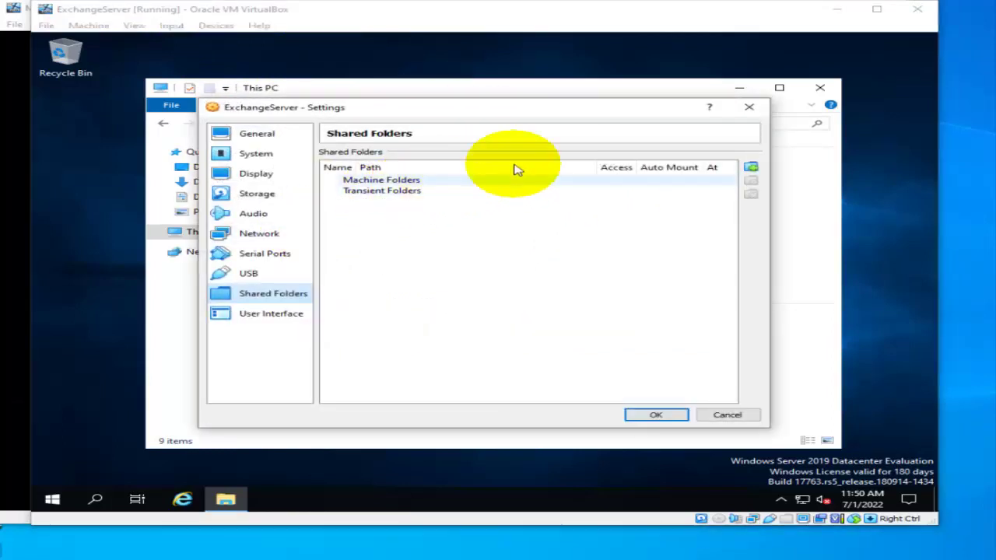
{"action": "left_click", "coordinate": [751, 168]}
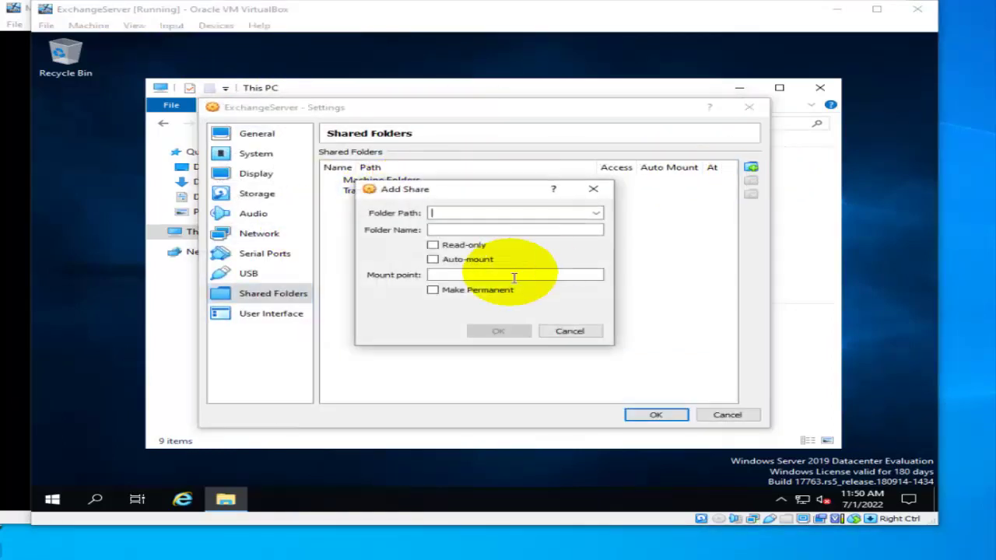
{"action": "left_click", "coordinate": [595, 215]}
{"action": "left_click", "coordinate": [526, 237]}
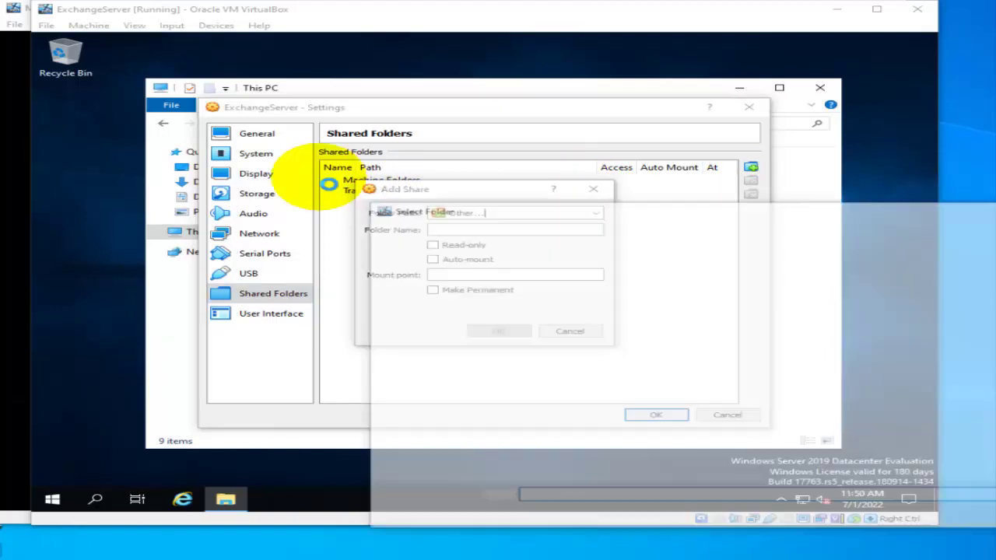
{"action": "left_click_drag", "start_coordinate": [623, 214], "coordinate": [329, 174]}
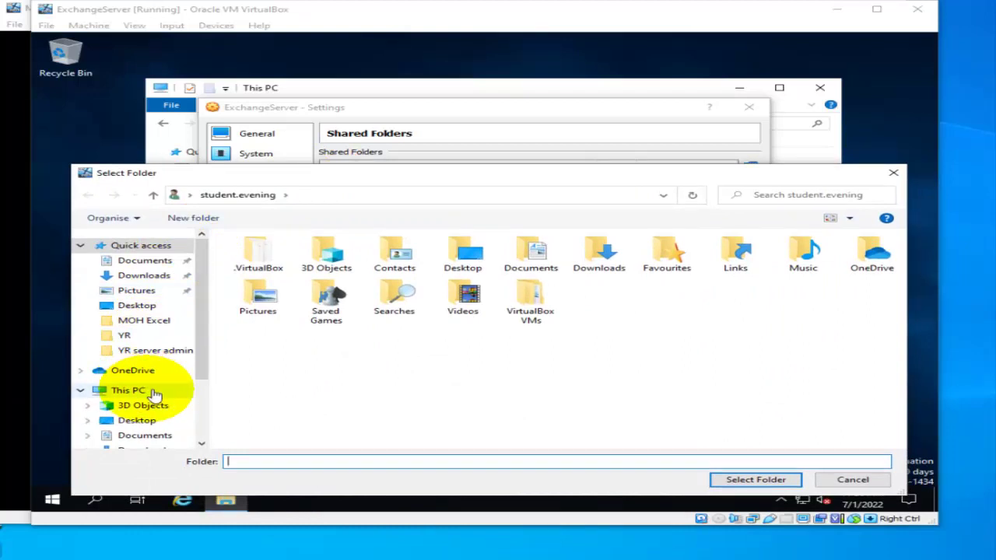
{"action": "left_click", "coordinate": [128, 391]}
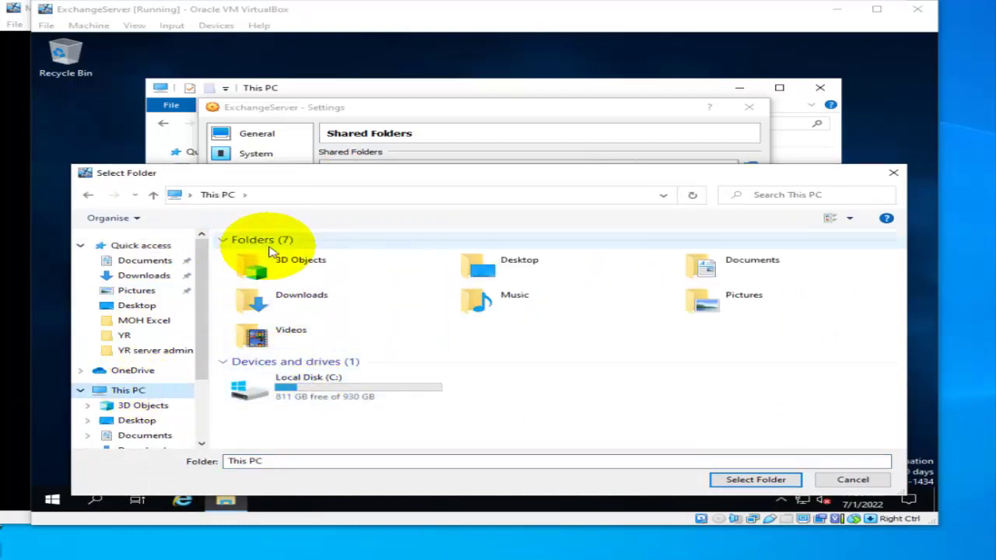
{"action": "left_click", "coordinate": [160, 309]}
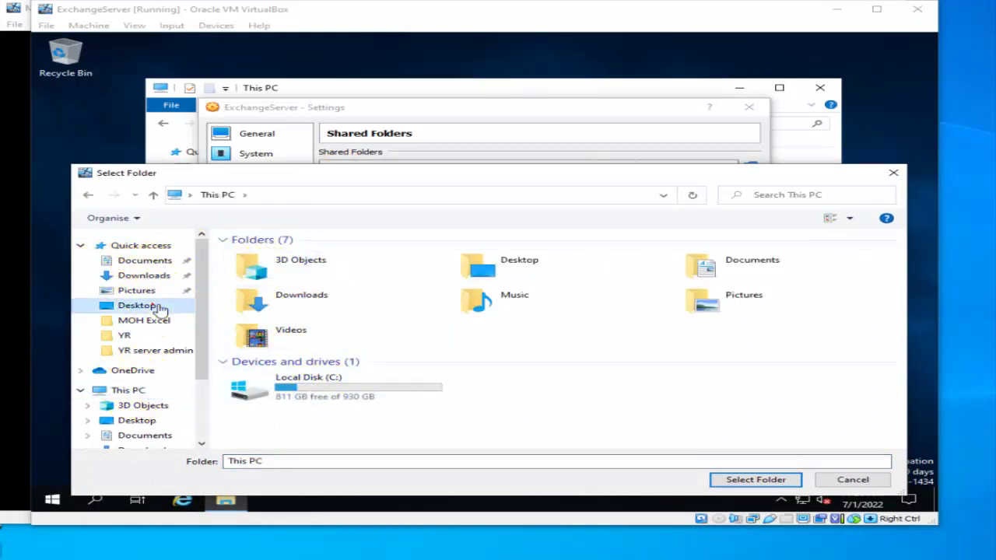
{"action": "left_click", "coordinate": [234, 290]}
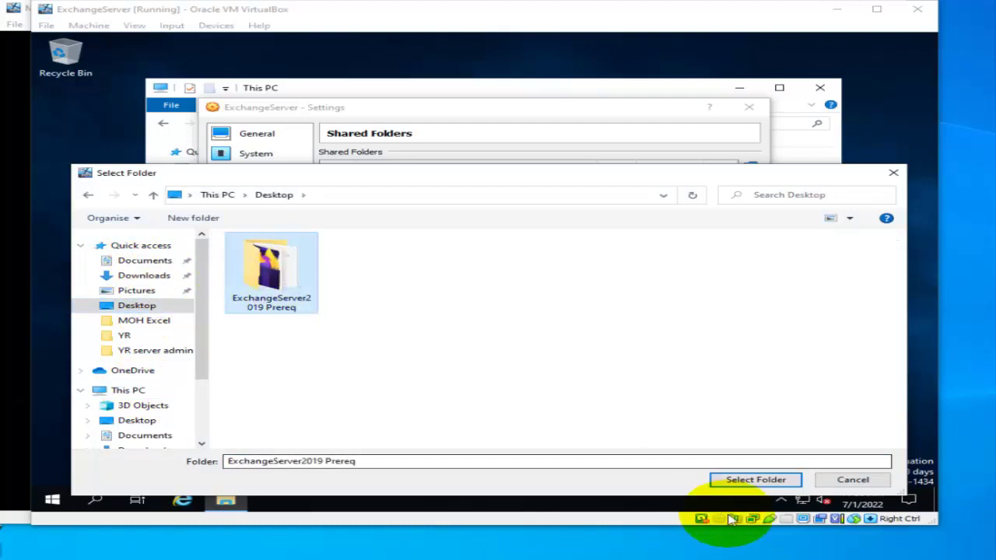
{"action": "left_click", "coordinate": [762, 481]}
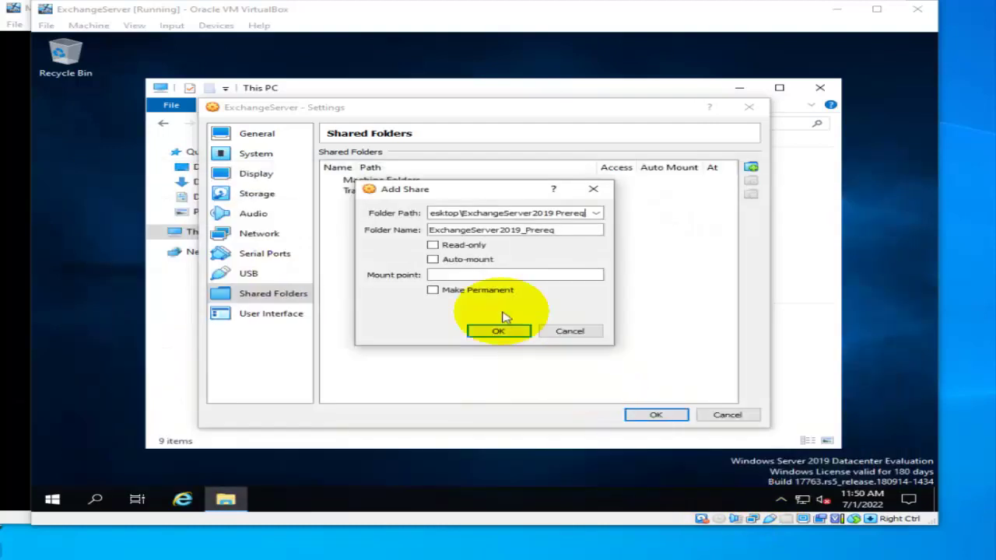
Enable Auto-mount and Make Permanent for the new share and save ExchangeServer's shared folder settings.
{"action": "left_click", "coordinate": [433, 259]}
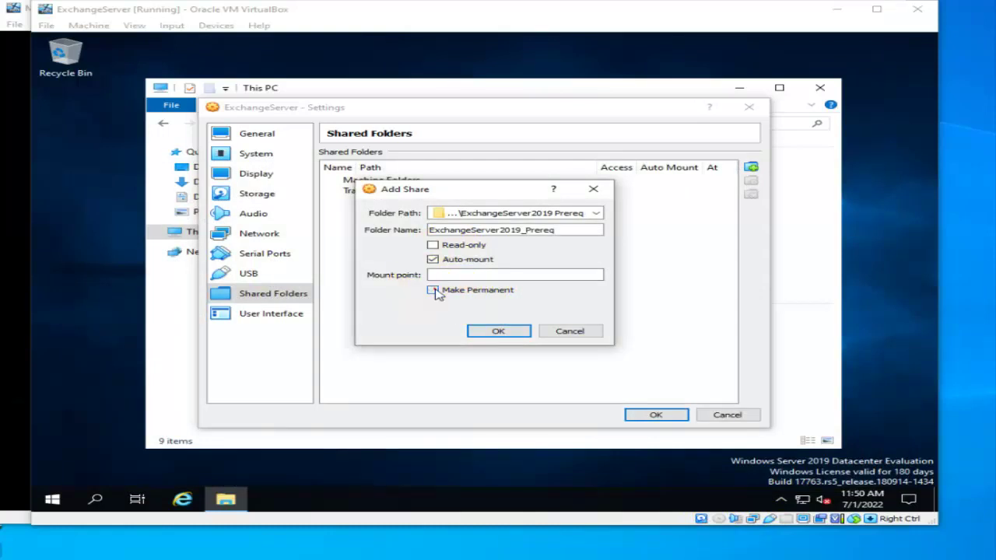
{"action": "left_click", "coordinate": [434, 291]}
{"action": "left_click", "coordinate": [512, 328]}
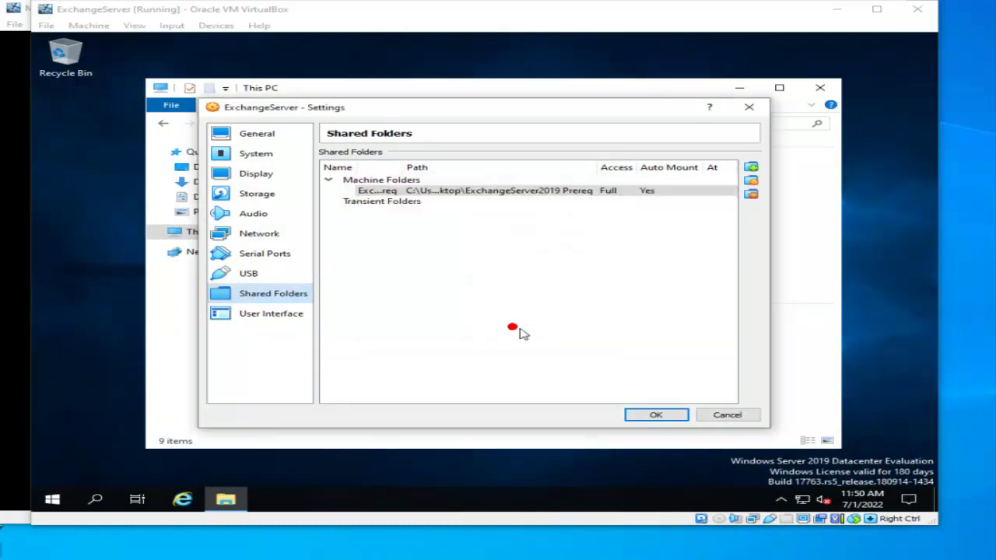
{"action": "left_click", "coordinate": [656, 415]}
{"action": "left_click", "coordinate": [534, 379]}
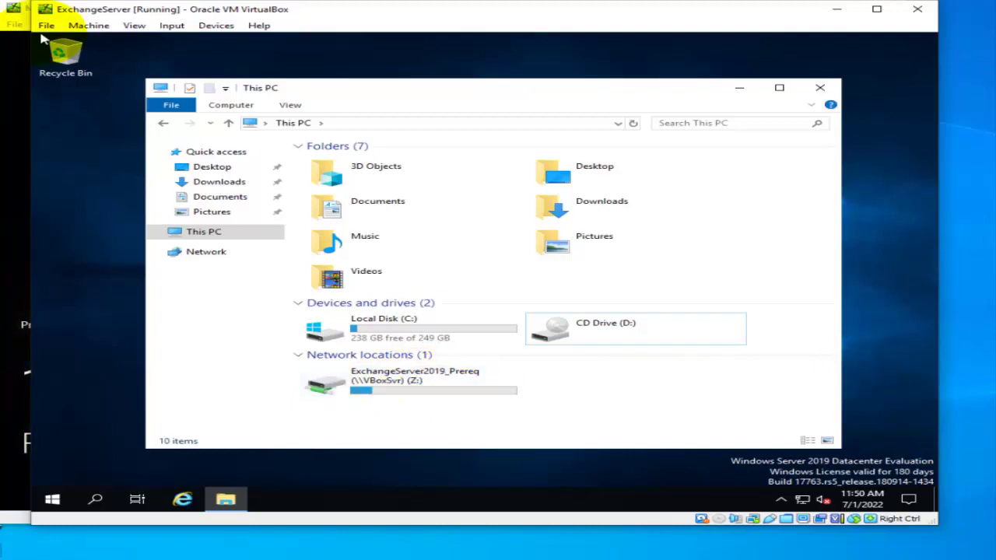
Switch to the MainServer virtual machine, send it Ctrl-Alt-Del, and sign in to the Administrator account with its password.
{"action": "left_click", "coordinate": [22, 50]}
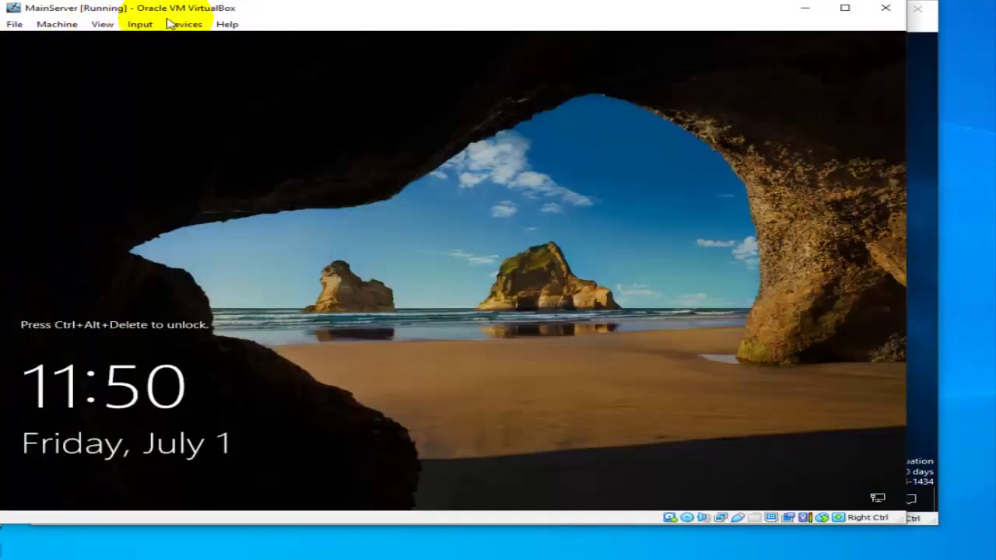
{"action": "left_click", "coordinate": [142, 25]}
{"action": "mouse_move", "coordinate": [173, 43]}
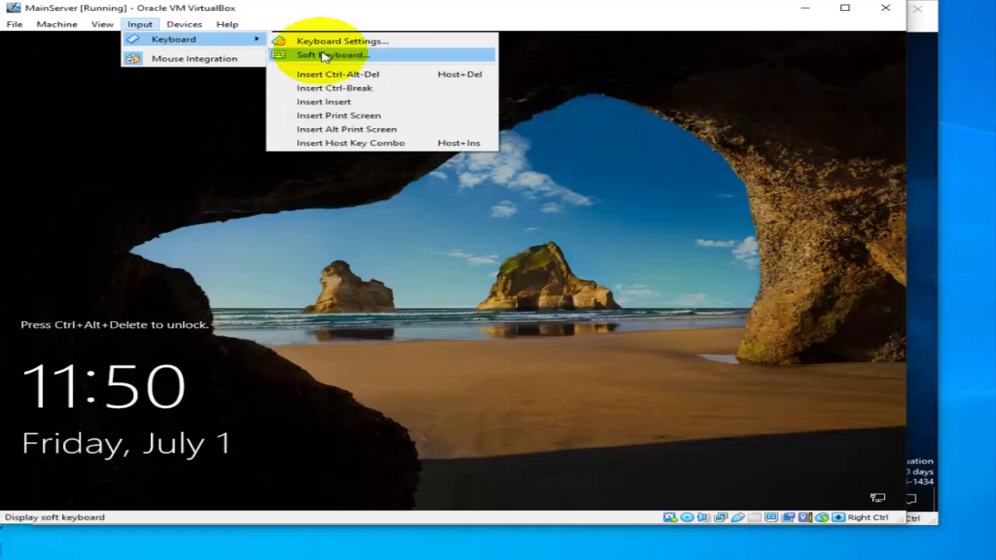
{"action": "left_click", "coordinate": [338, 74]}
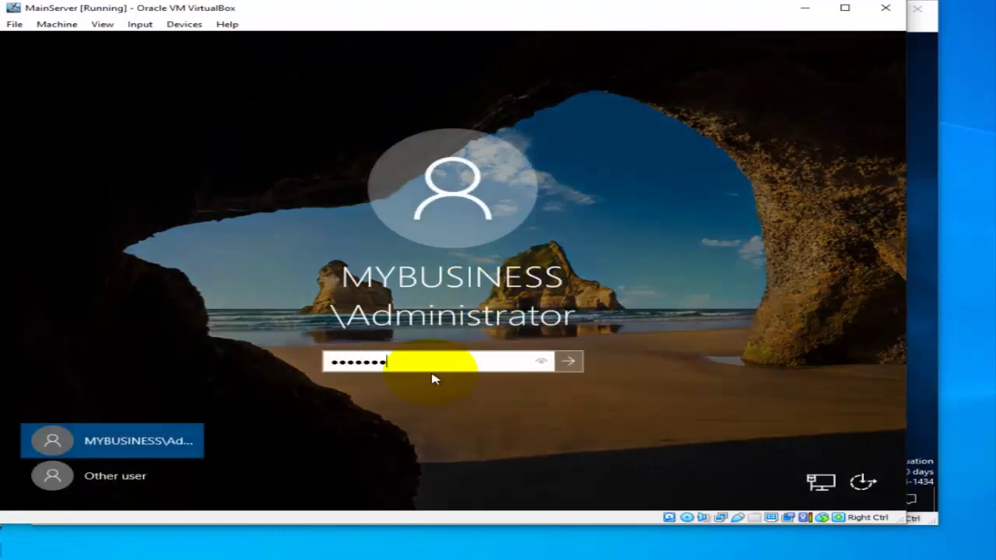
{"action": "key", "text": "Return"}
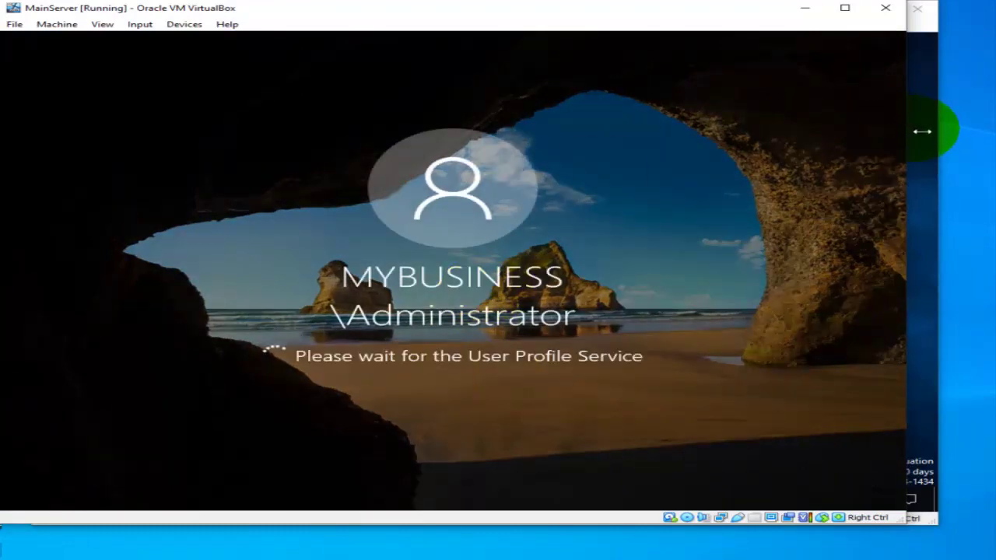
On ExchangeServer, open the ExchangeServer2019_Prereq (Z:) network location and run the 1. ndp48-x86-x64-allos-enu installer, allowing it past the security check.
{"action": "left_click", "coordinate": [921, 130]}
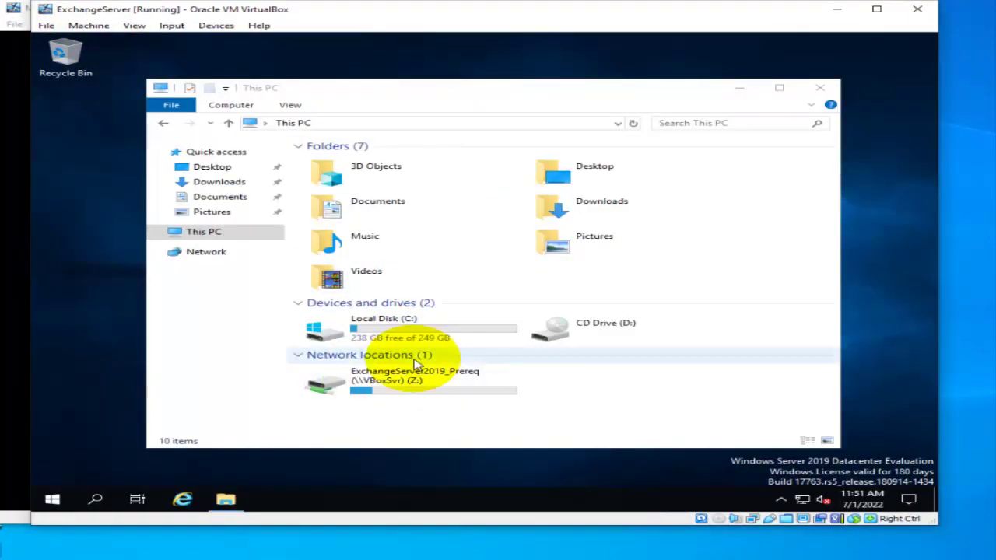
{"action": "double_click", "coordinate": [425, 386]}
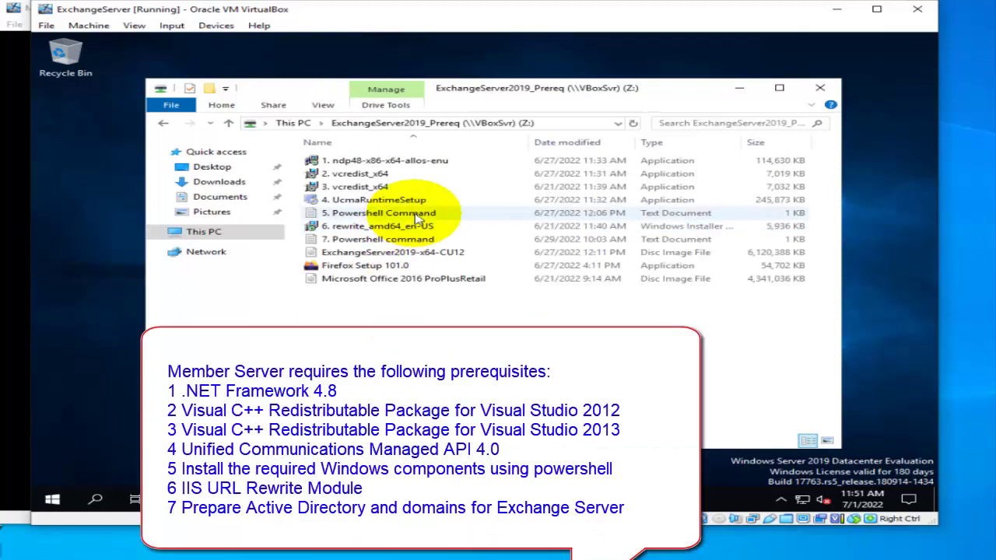
{"action": "left_click", "coordinate": [399, 162]}
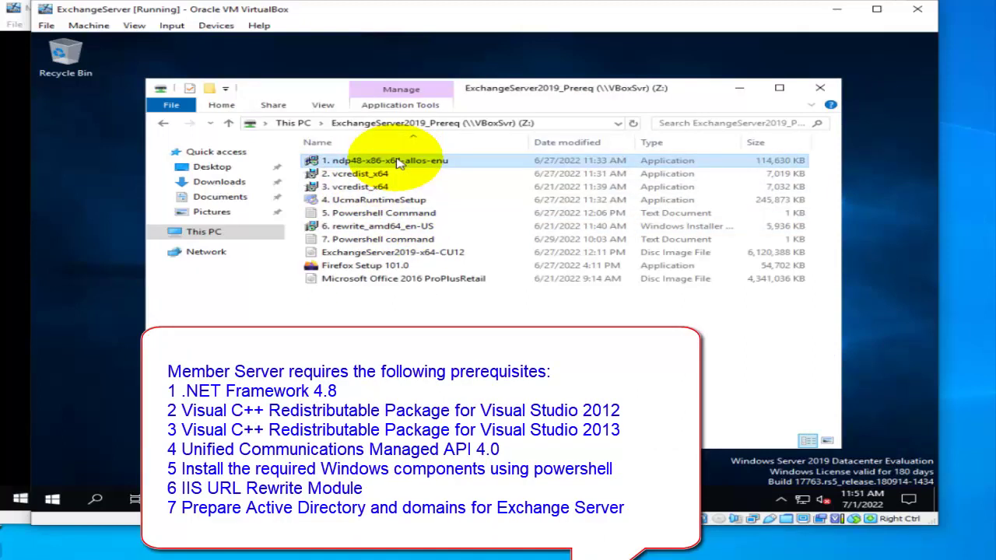
{"action": "double_click", "coordinate": [399, 163]}
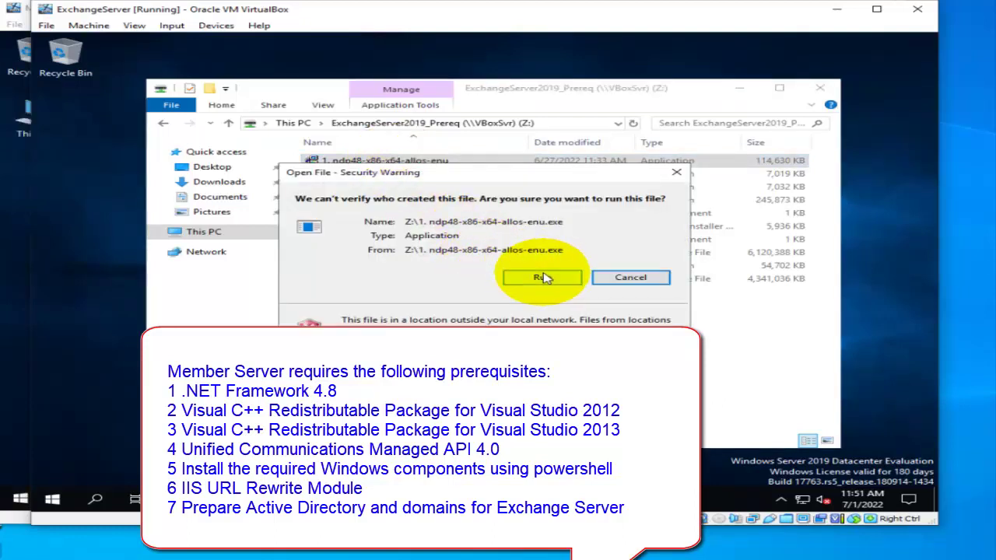
{"action": "left_click", "coordinate": [548, 278]}
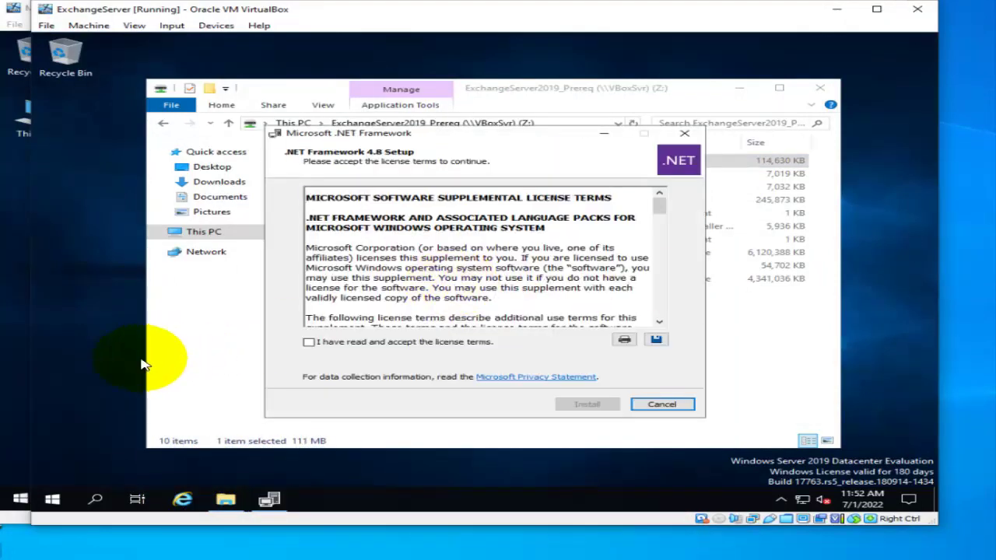
Accept the license terms, install .NET Framework 4.8, and finish the setup.
{"action": "left_click", "coordinate": [308, 344]}
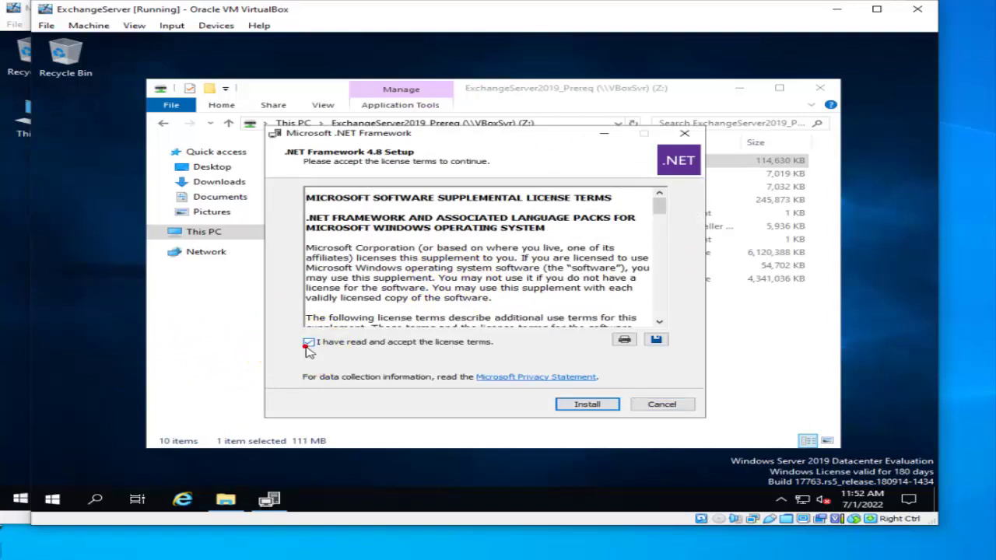
{"action": "left_click", "coordinate": [585, 405]}
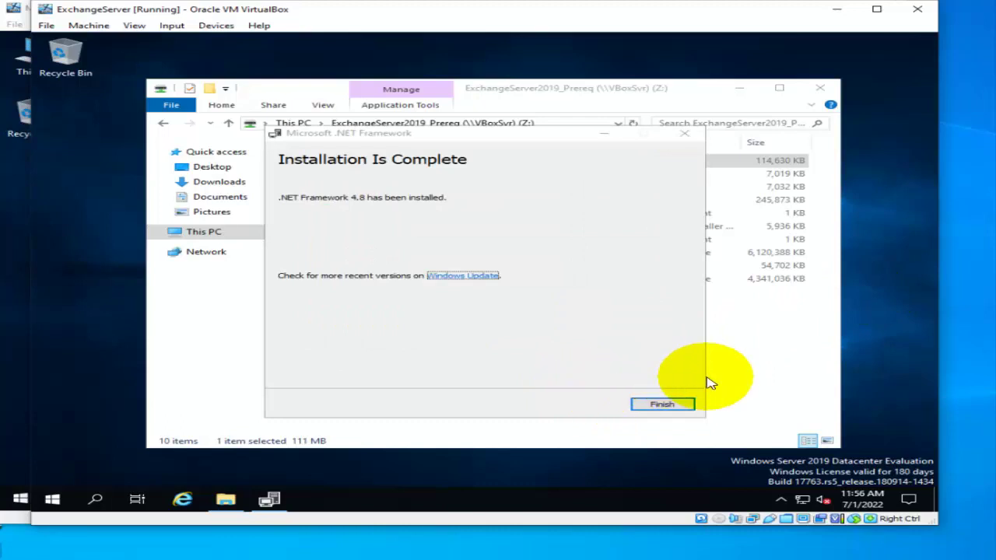
{"action": "left_click", "coordinate": [671, 404]}
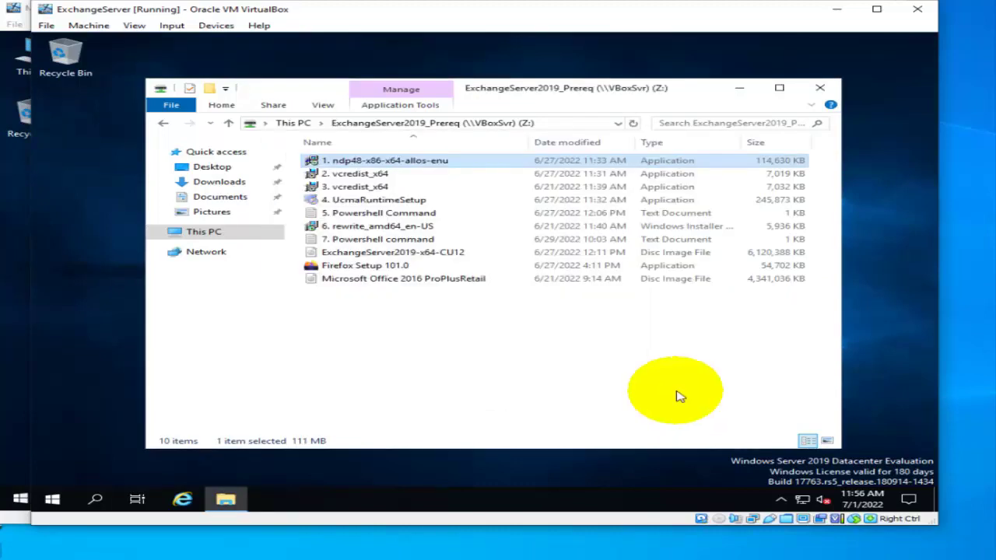
Install the Microsoft Visual C++ 2012 Redistributable (x64) from 2. vcredist_x64, agreeing to its license terms, and close its setup.
{"action": "double_click", "coordinate": [364, 173]}
{"action": "left_click", "coordinate": [543, 278]}
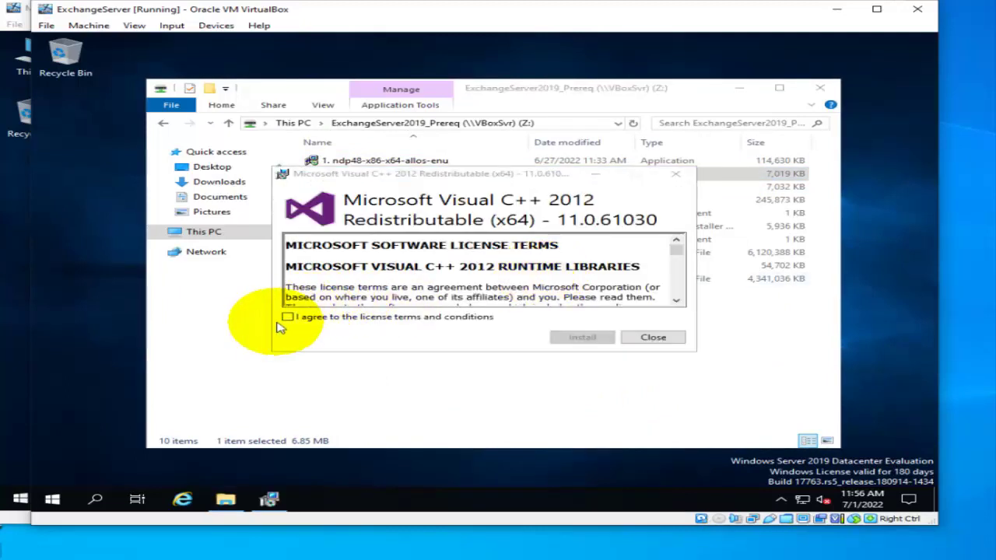
{"action": "left_click", "coordinate": [285, 316]}
{"action": "left_click", "coordinate": [592, 342]}
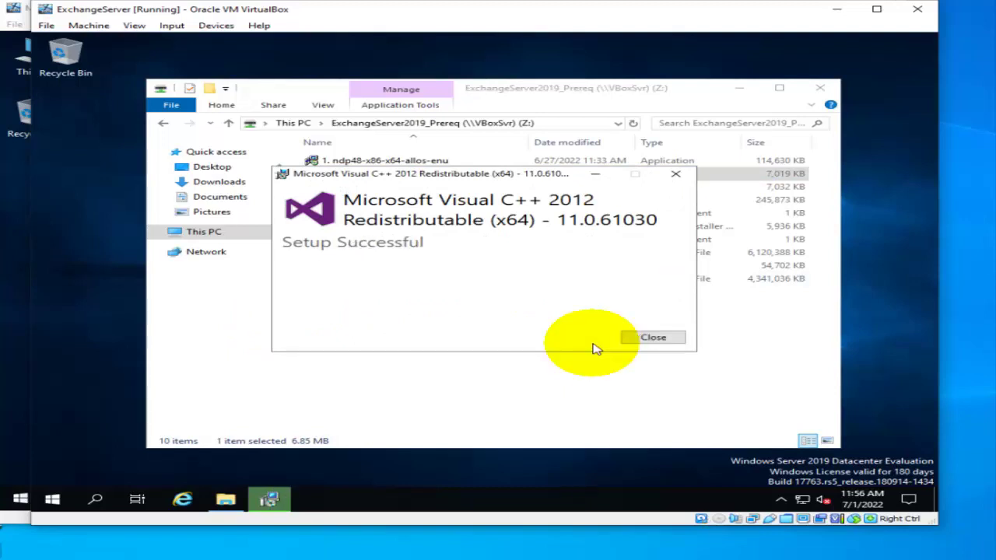
{"action": "left_click", "coordinate": [663, 337]}
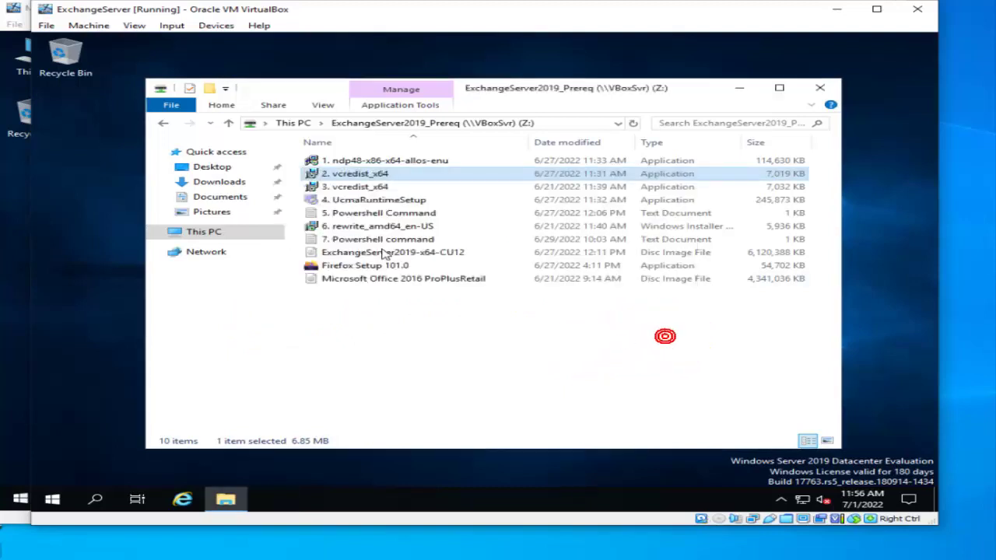
Install the Microsoft Visual C++ 2013 Redistributable (x64) from 3. vcredist_x64, agreeing to its license terms, and close its setup.
{"action": "double_click", "coordinate": [400, 190]}
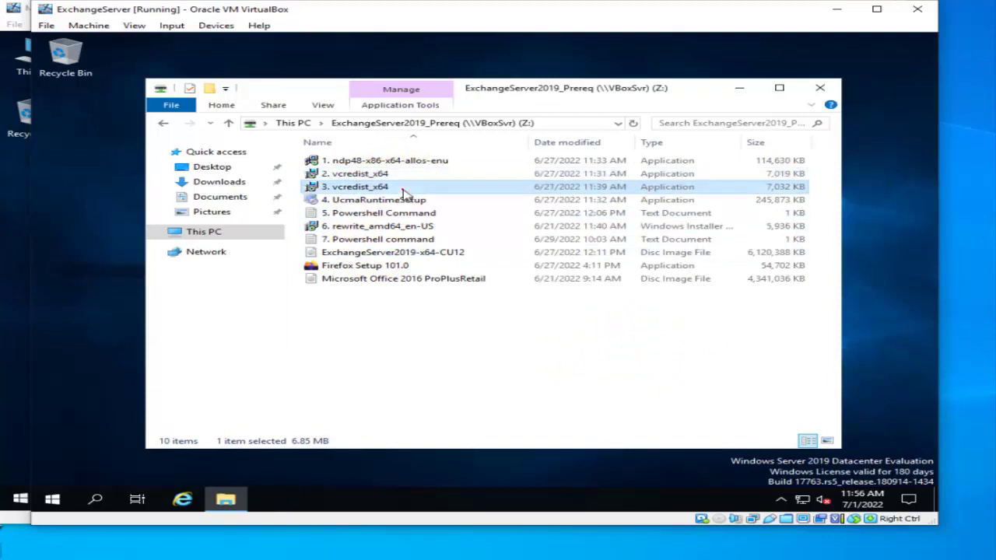
{"action": "left_click", "coordinate": [545, 280]}
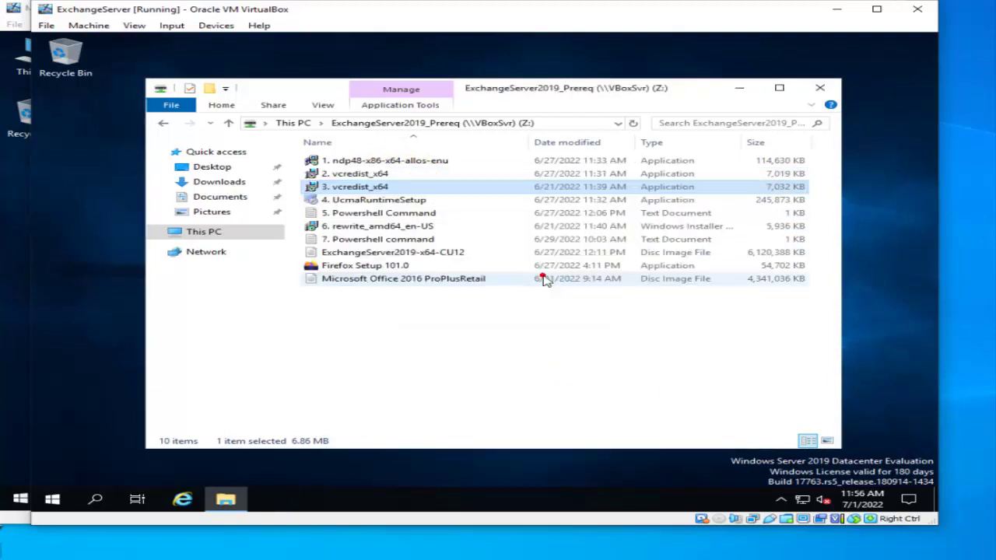
{"action": "left_click", "coordinate": [457, 319]}
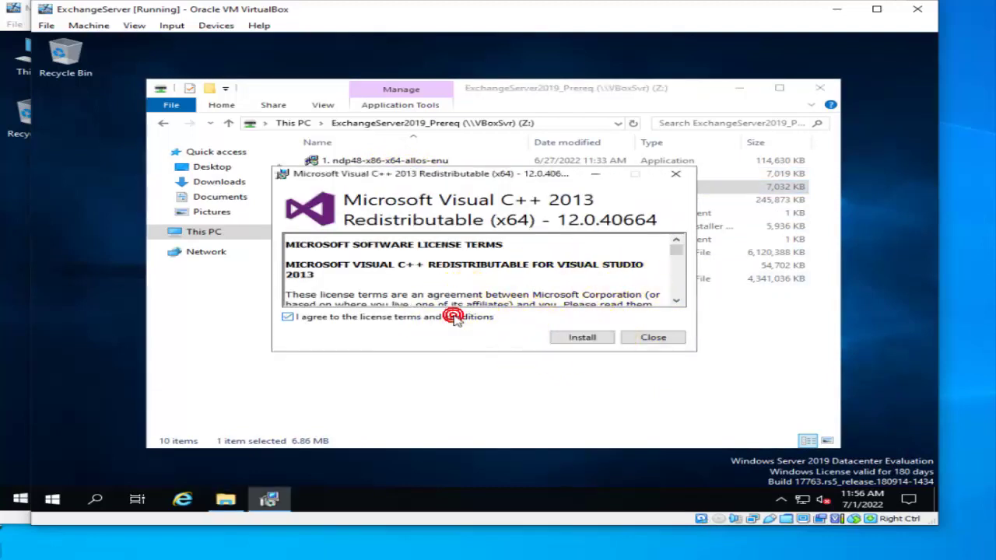
{"action": "left_click", "coordinate": [582, 337]}
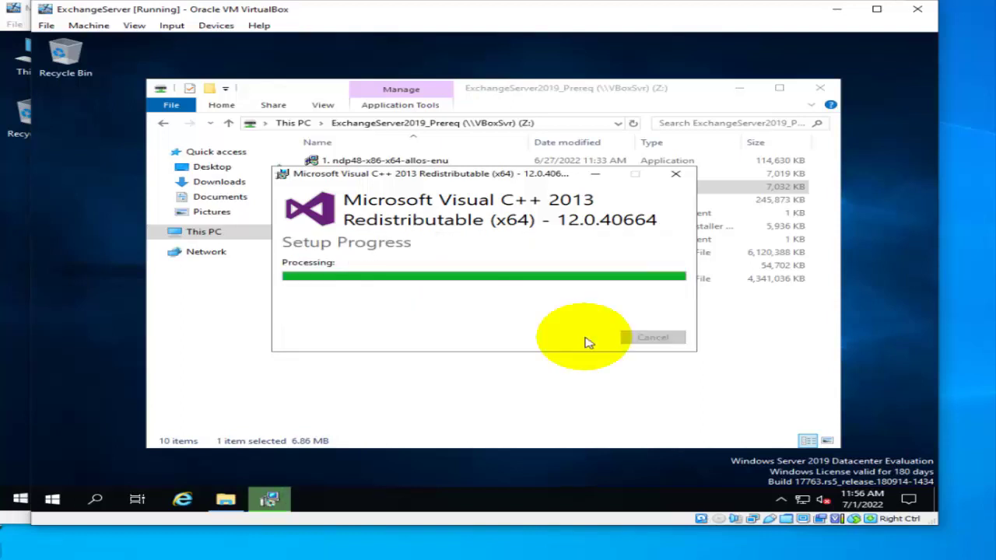
{"action": "left_click", "coordinate": [651, 339]}
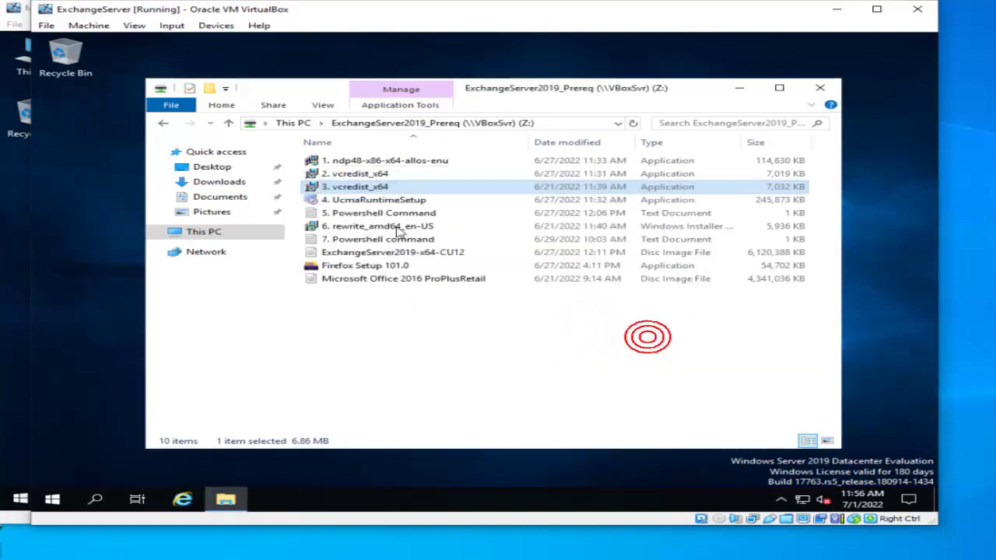
Run 4. UcmaRuntimeSetup past the security warning, accept the license terms, and install the Unified Communications Managed API 4.0 Runtime.
{"action": "left_click", "coordinate": [433, 200]}
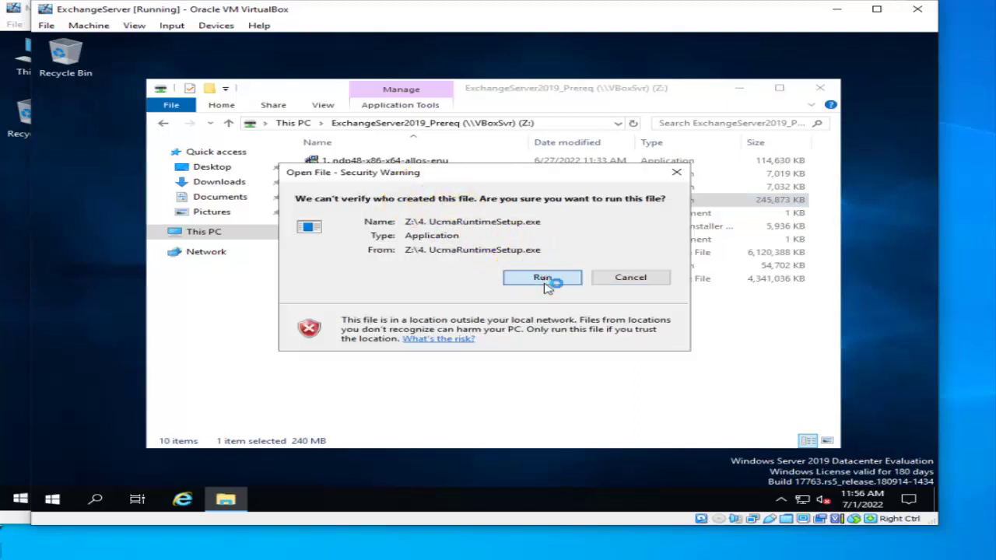
{"action": "left_click", "coordinate": [556, 278]}
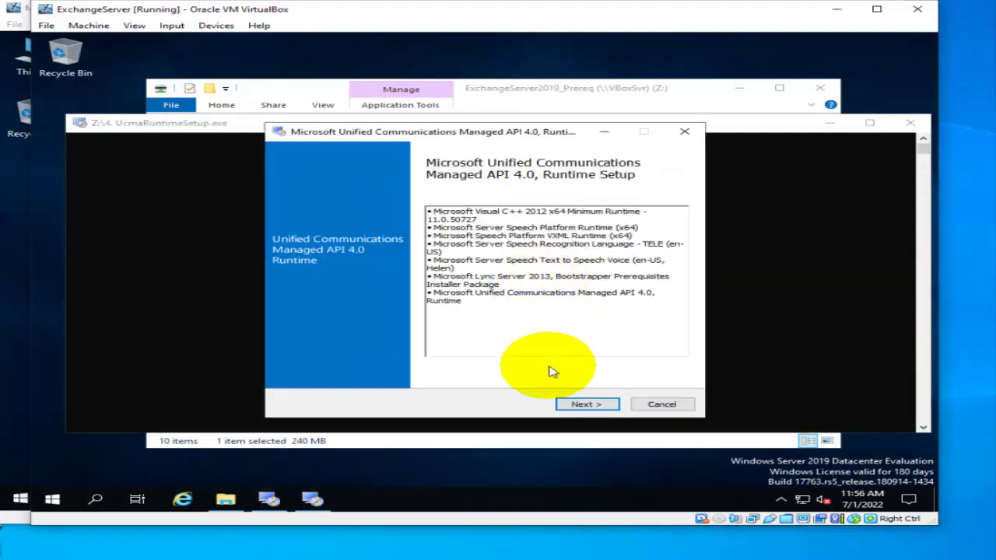
{"action": "left_click", "coordinate": [585, 403]}
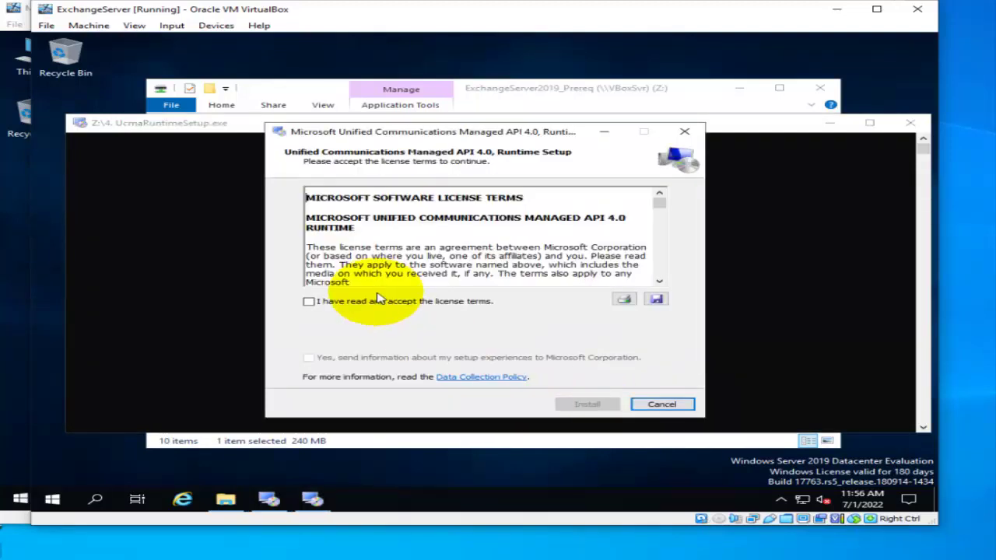
{"action": "left_click", "coordinate": [378, 300]}
{"action": "left_click", "coordinate": [587, 404]}
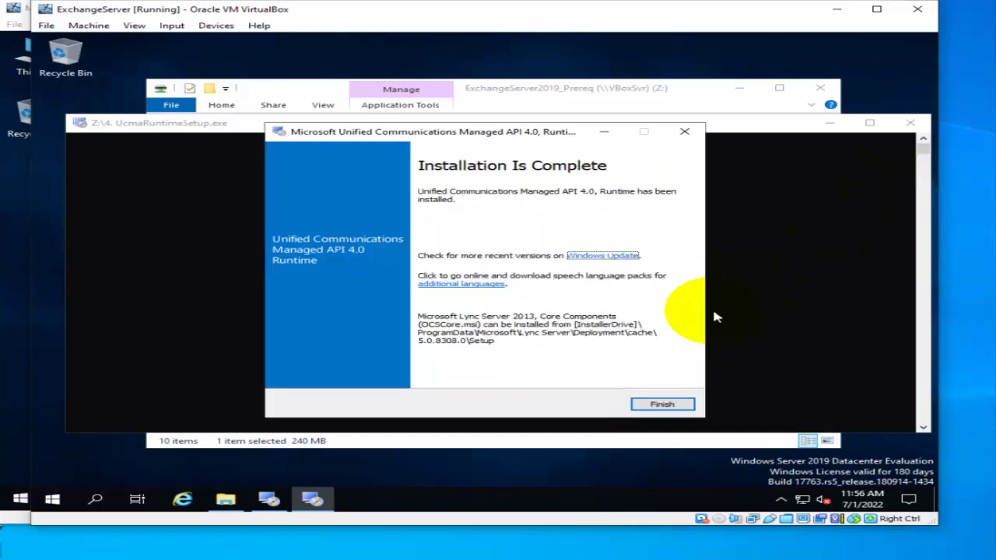
{"action": "left_click", "coordinate": [671, 404]}
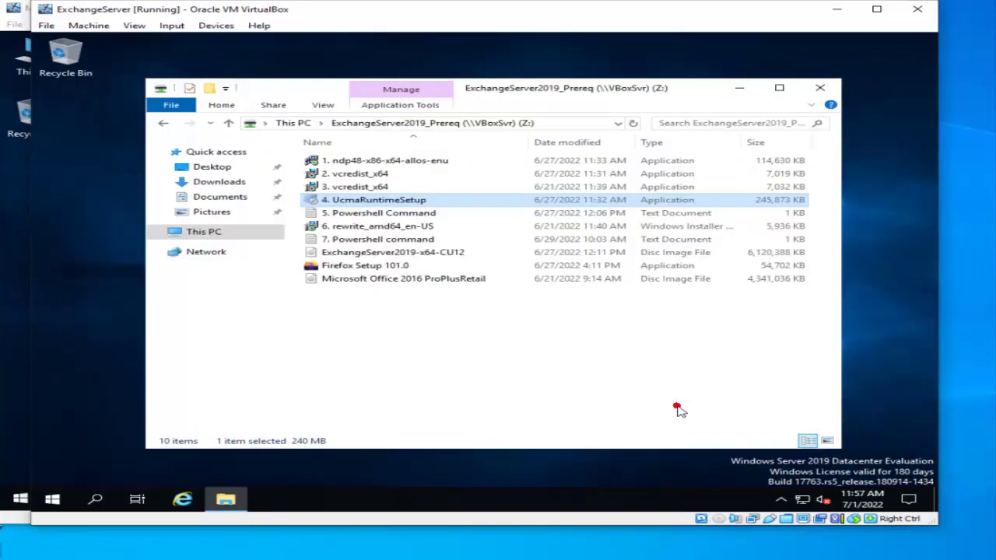
Open the 5. Powershell Command text file and copy its entire Install-WindowsFeature command.
{"action": "left_click", "coordinate": [382, 213]}
{"action": "double_click", "coordinate": [381, 214]}
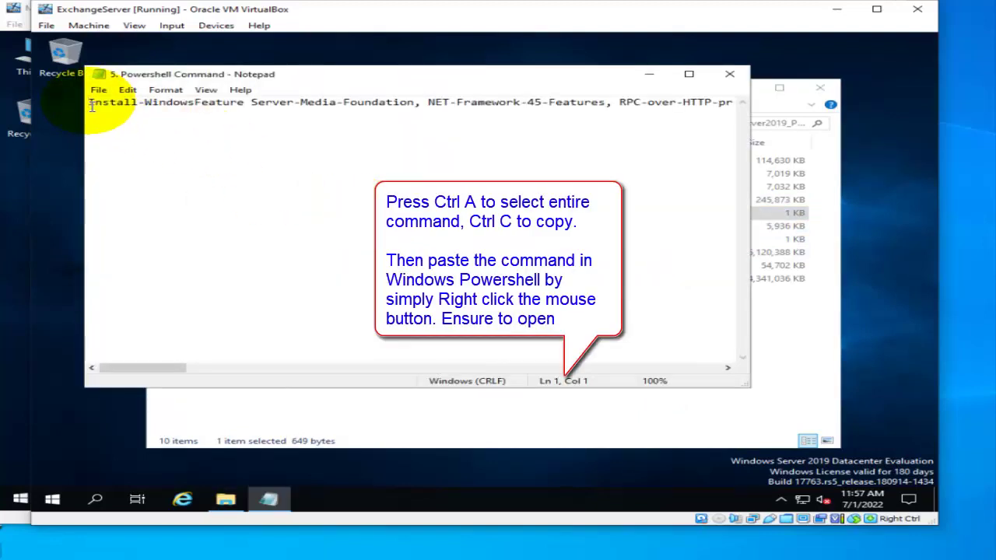
{"action": "key", "text": "ctrl+a"}
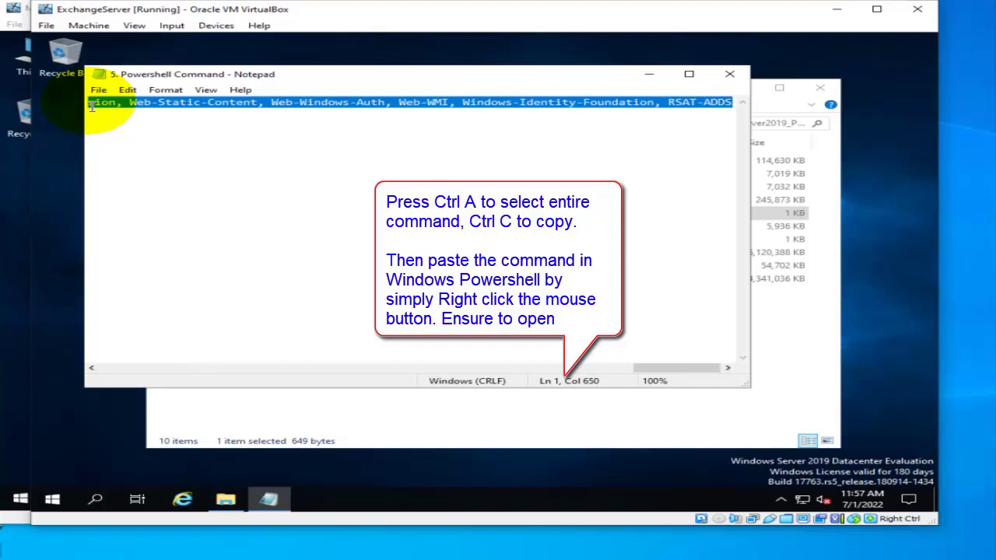
{"action": "left_click", "coordinate": [190, 108]}
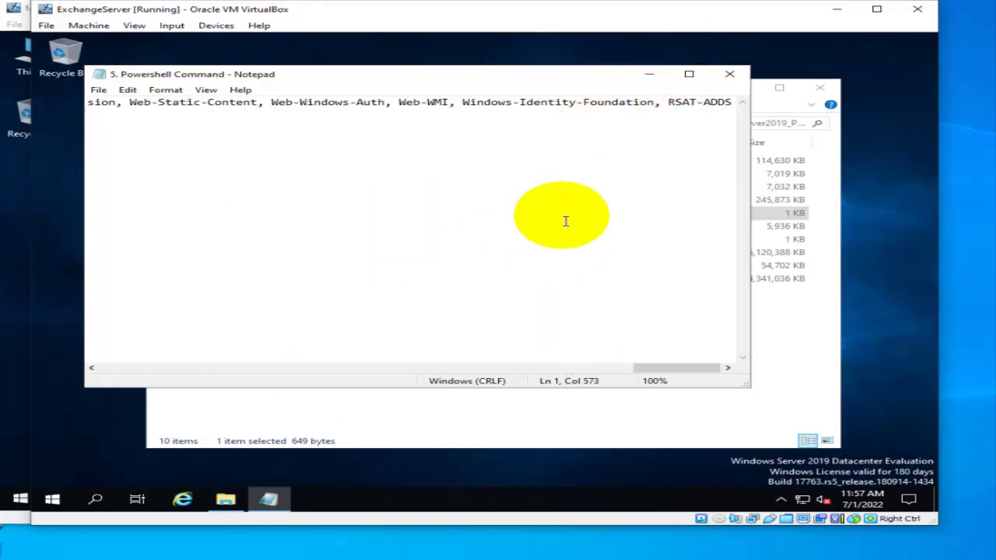
Open Windows PowerShell as administrator on ExchangeServer.
{"action": "left_click", "coordinate": [52, 499]}
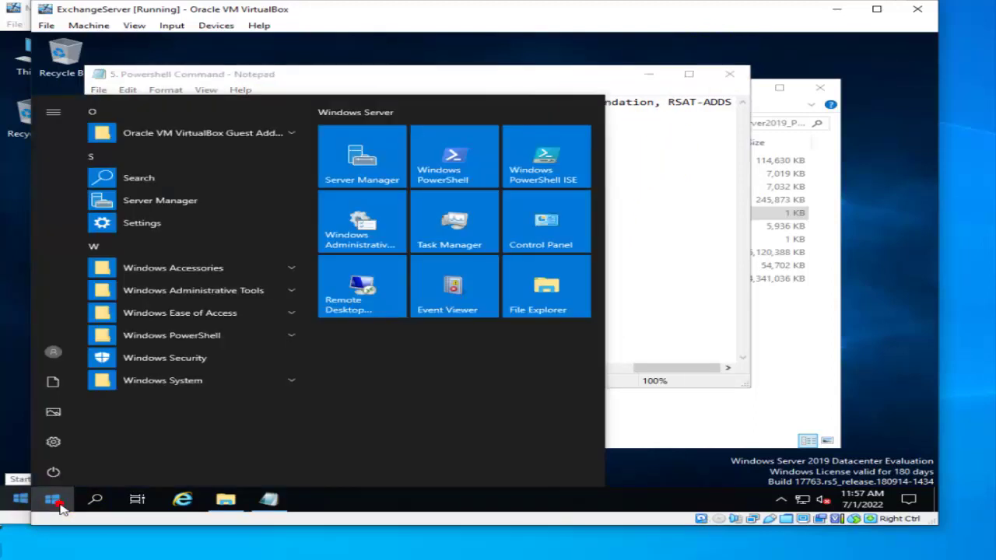
{"action": "right_click", "coordinate": [441, 178]}
{"action": "mouse_move", "coordinate": [518, 235]}
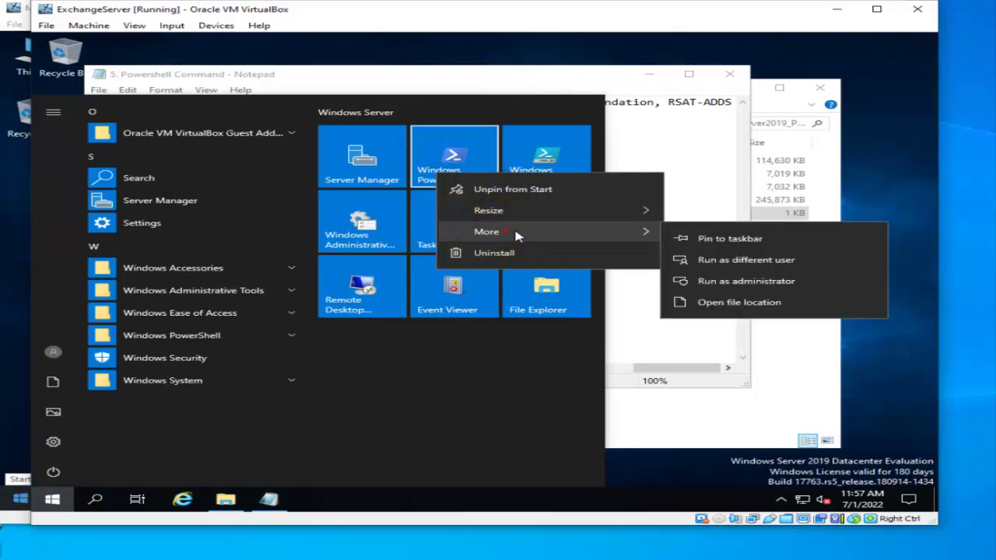
{"action": "left_click", "coordinate": [732, 282]}
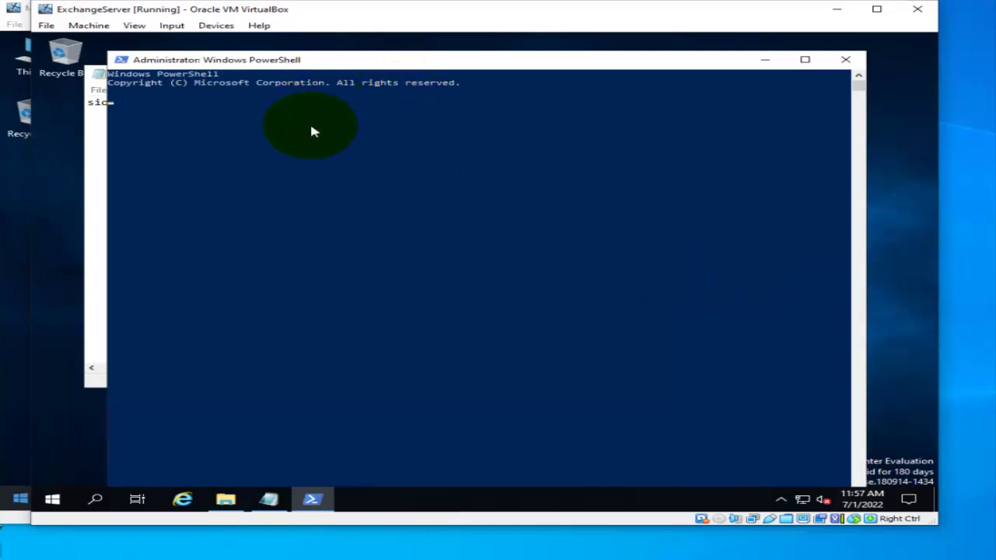
Paste and run the copied Install-WindowsFeature command, then close PowerShell and the command's text file once it completes.
{"action": "right_click", "coordinate": [355, 108]}
{"action": "left_click", "coordinate": [354, 107]}
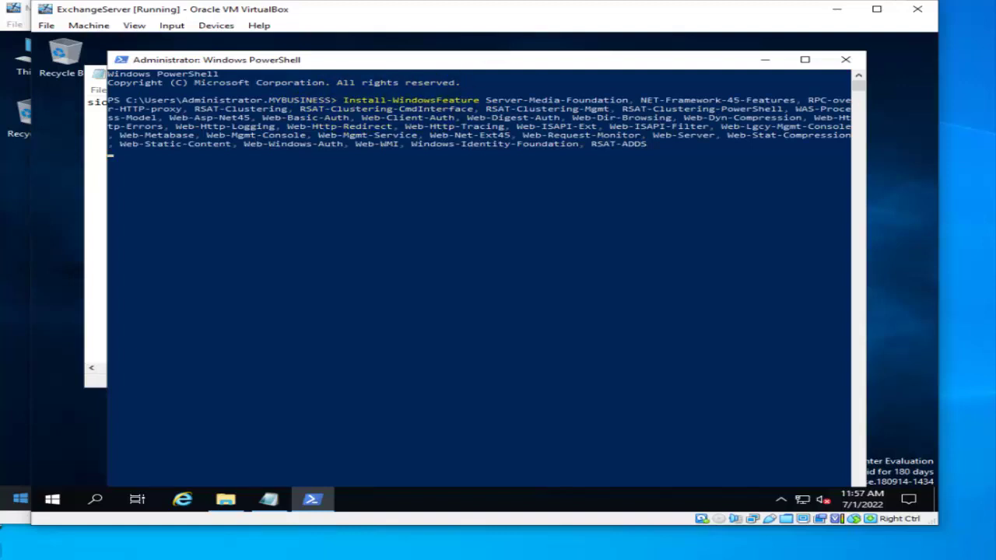
{"action": "key", "text": "Return"}
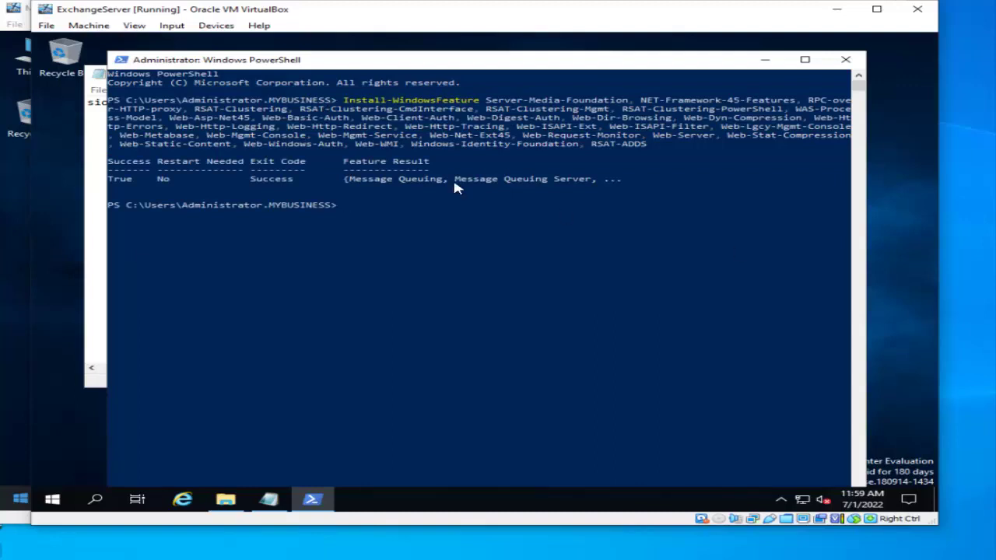
{"action": "left_click", "coordinate": [167, 191]}
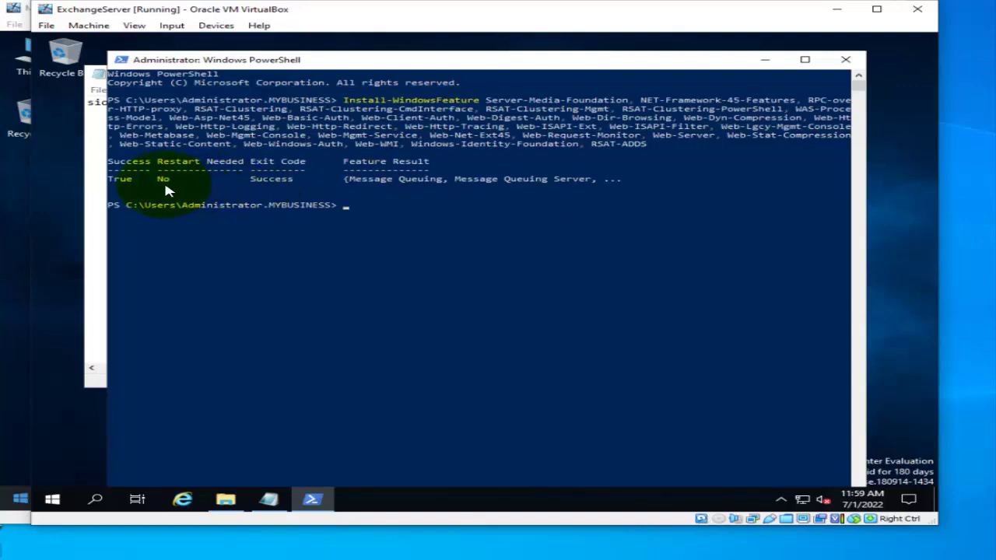
{"action": "left_click", "coordinate": [846, 59]}
{"action": "left_click", "coordinate": [729, 74]}
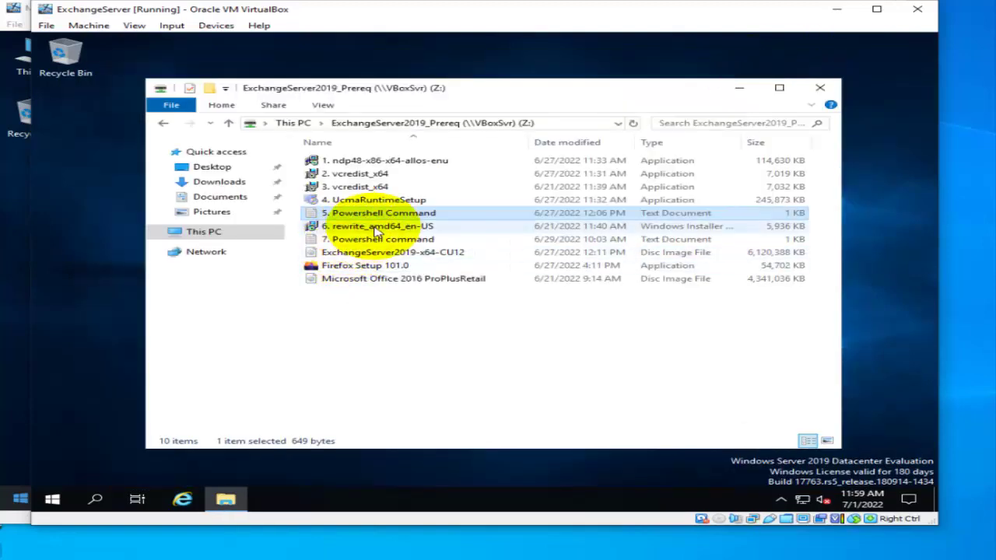
Run 6. rewrite_amd64_en-US past the security warning, accept the license agreement, and install IIS URL Rewrite Module 2.
{"action": "left_click", "coordinate": [376, 227]}
{"action": "double_click", "coordinate": [376, 227]}
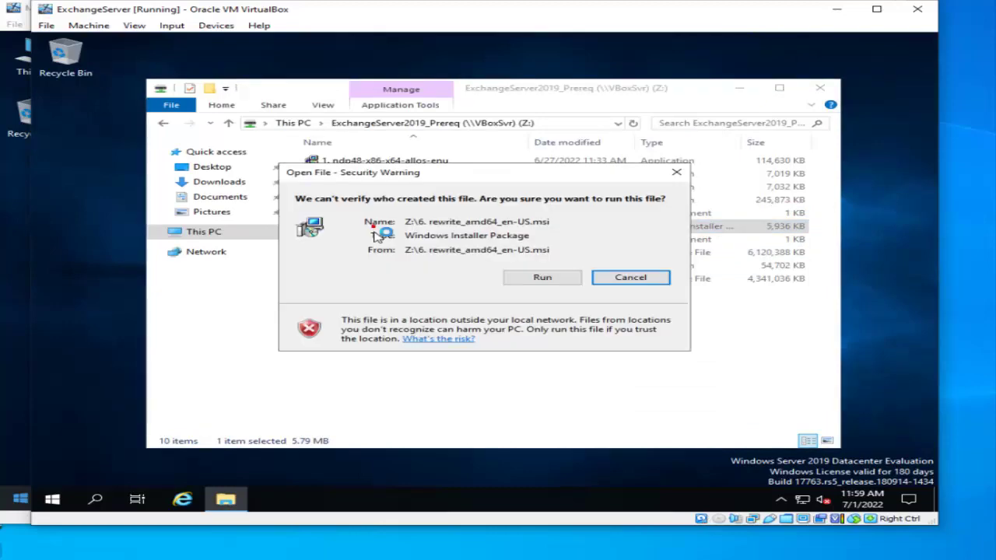
{"action": "left_click", "coordinate": [540, 275]}
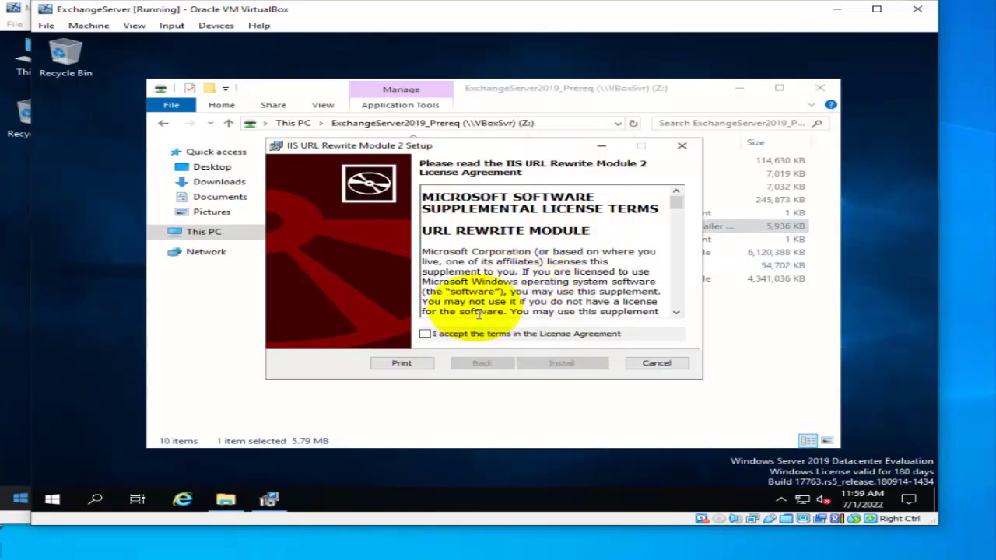
{"action": "left_click", "coordinate": [549, 363]}
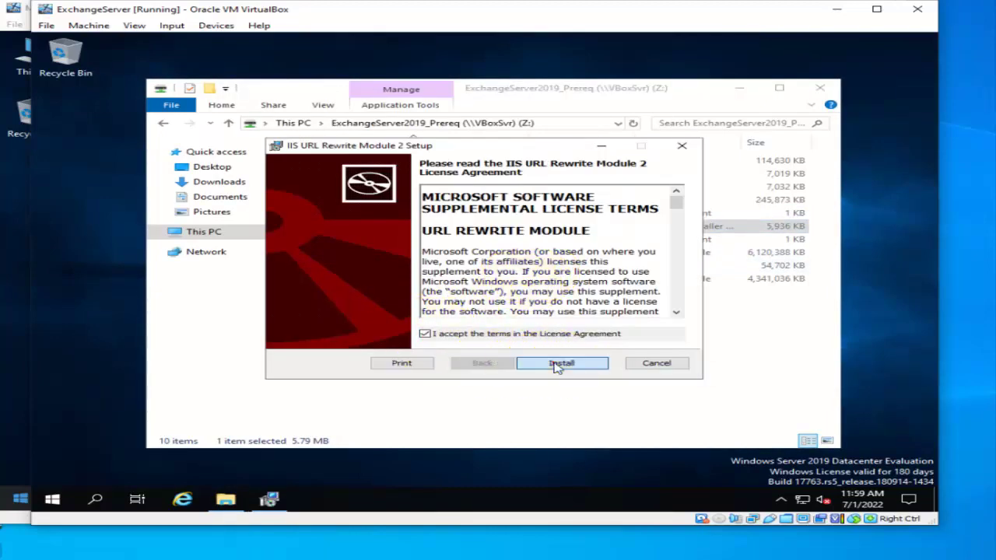
{"action": "left_click", "coordinate": [556, 366]}
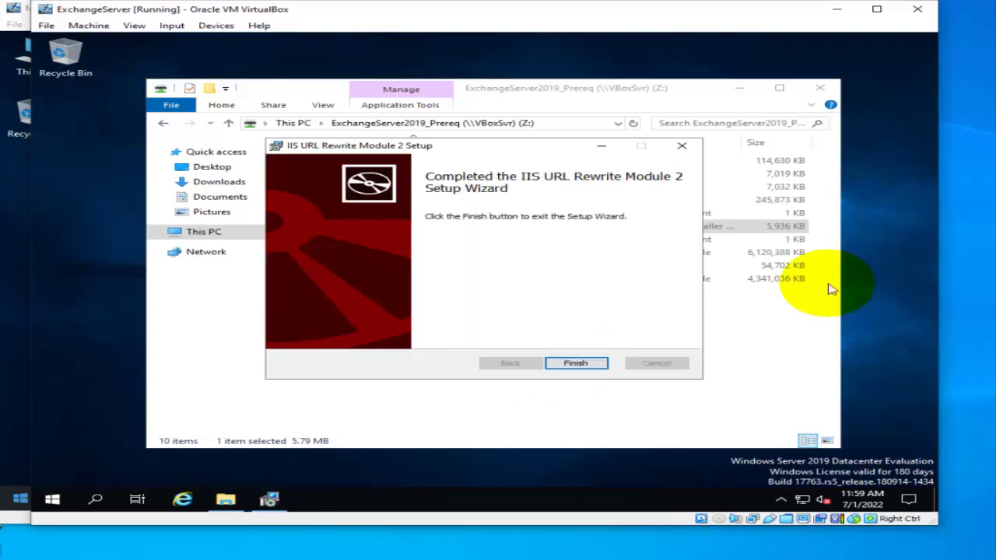
{"action": "left_click", "coordinate": [583, 368]}
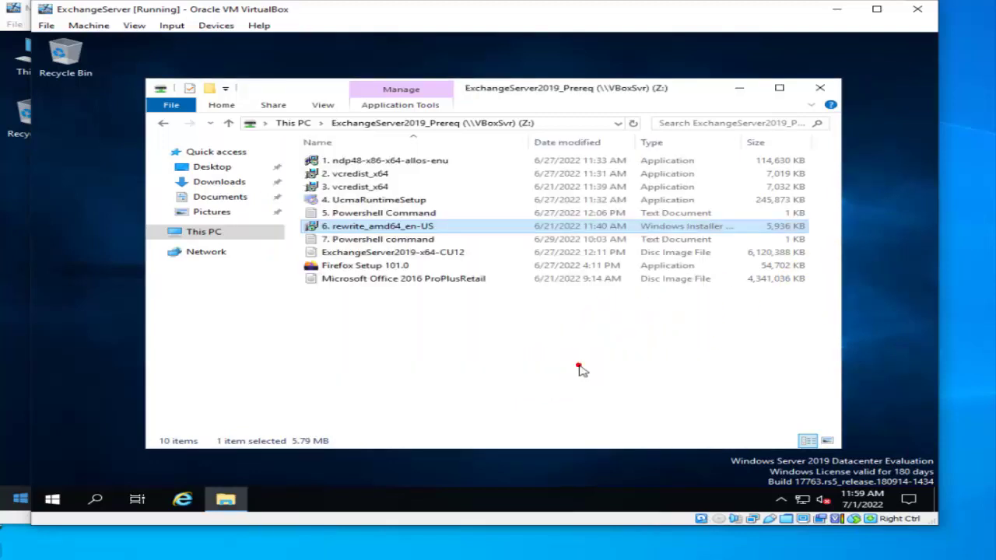
{"action": "left_click", "coordinate": [534, 337]}
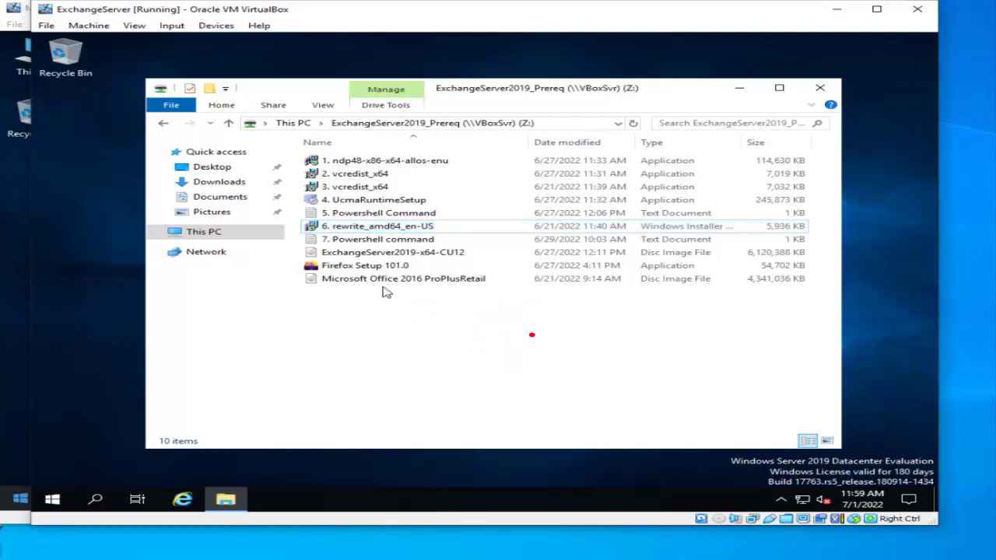
Open the 7. Powershell command text file, review its first two instruction lines, and minimize it.
{"action": "double_click", "coordinate": [385, 240]}
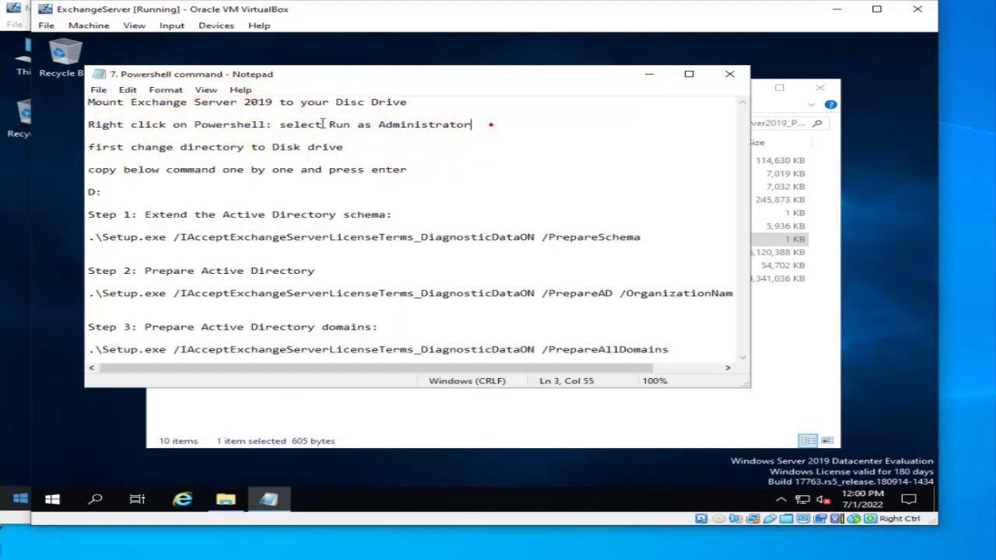
{"action": "left_click_drag", "start_coordinate": [488, 128], "coordinate": [70, 105]}
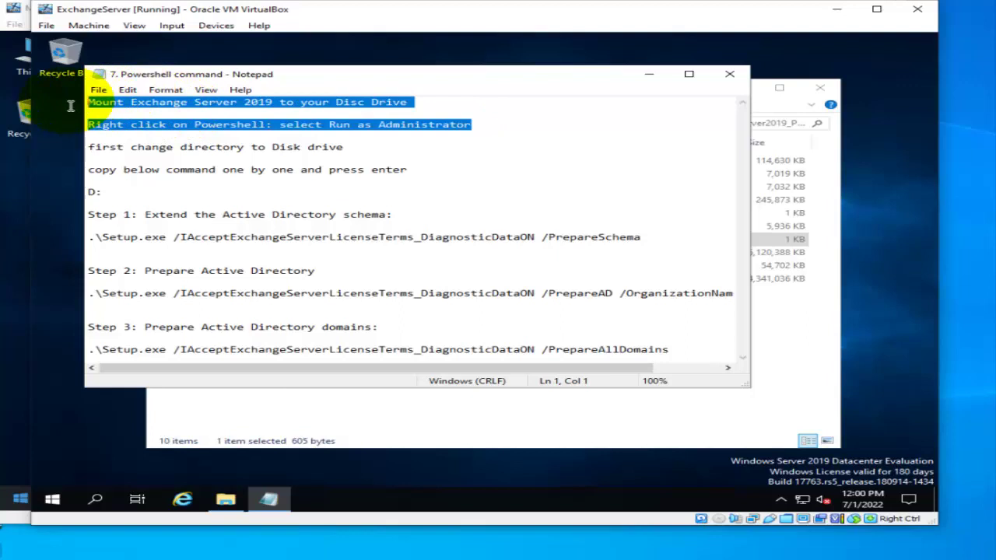
{"action": "left_click", "coordinate": [649, 74]}
Open a second File Explorer window at This PC and check CD Drive (D:).
{"action": "double_click", "coordinate": [81, 70]}
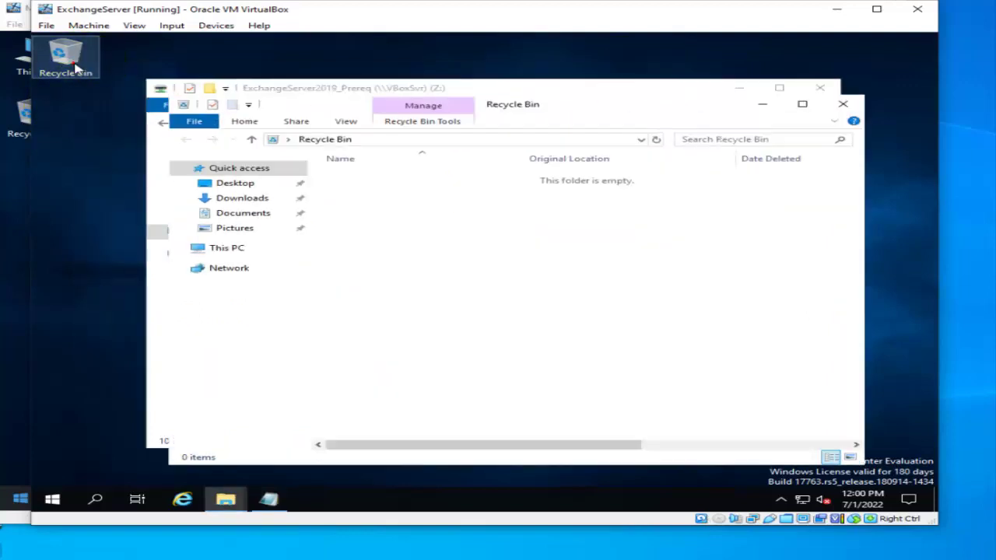
{"action": "left_click", "coordinate": [242, 248]}
{"action": "left_click", "coordinate": [603, 354]}
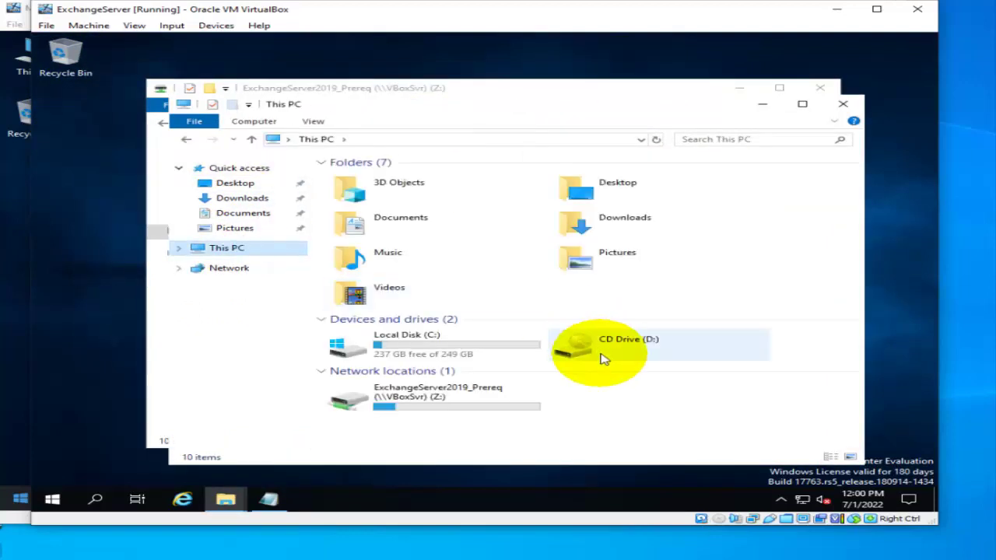
Mount the ExchangeServer2019-x64-CU12 disk image from the host's ExchangeServer2019 Prereq desktop folder in the virtual machine's optical drive.
{"action": "left_click", "coordinate": [216, 25]}
{"action": "mouse_move", "coordinate": [269, 44]}
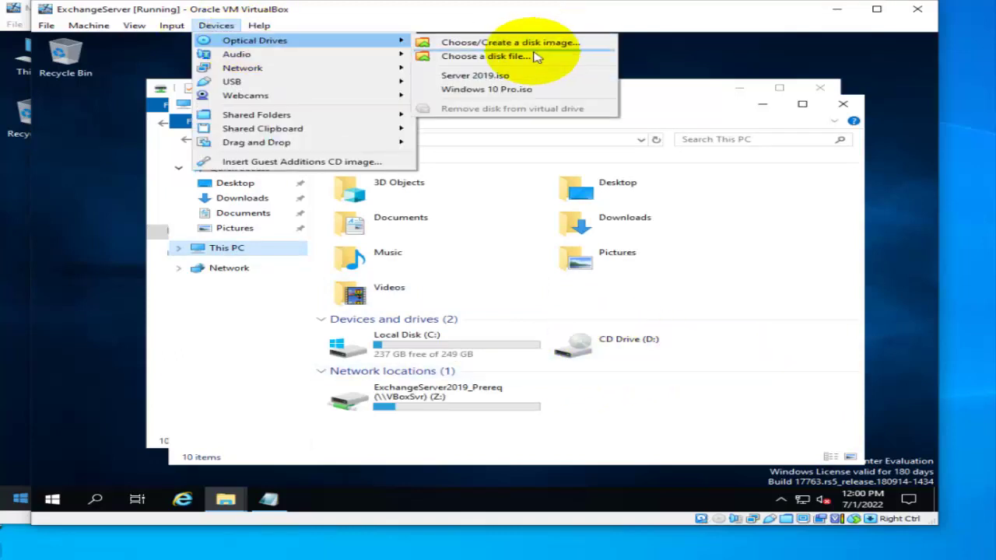
{"action": "left_click", "coordinate": [501, 56]}
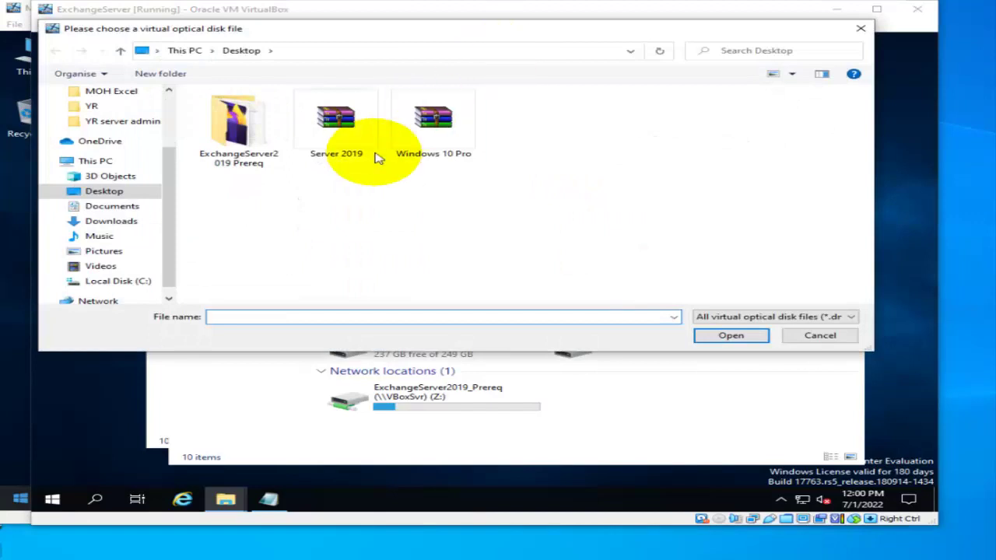
{"action": "double_click", "coordinate": [234, 150]}
{"action": "left_click", "coordinate": [265, 112]}
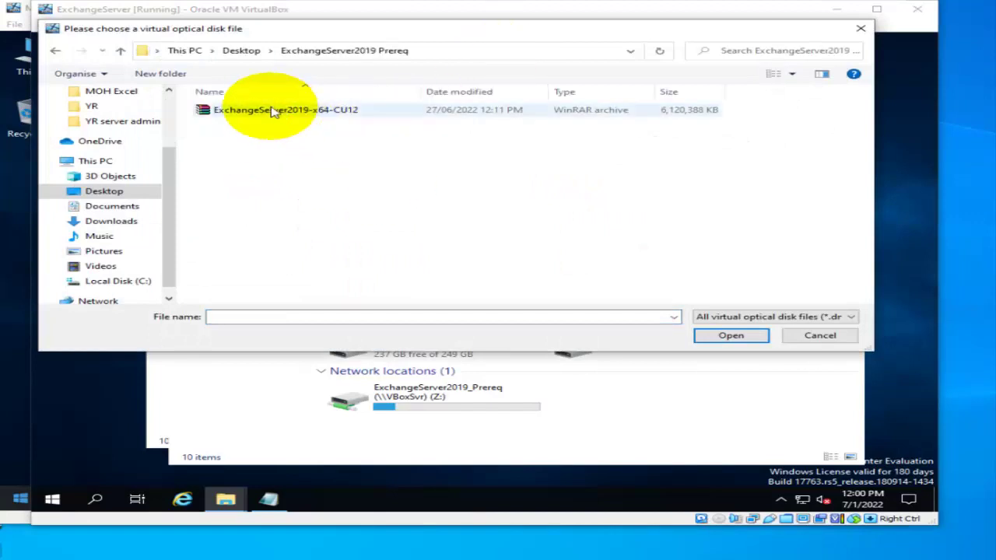
{"action": "left_click", "coordinate": [231, 117]}
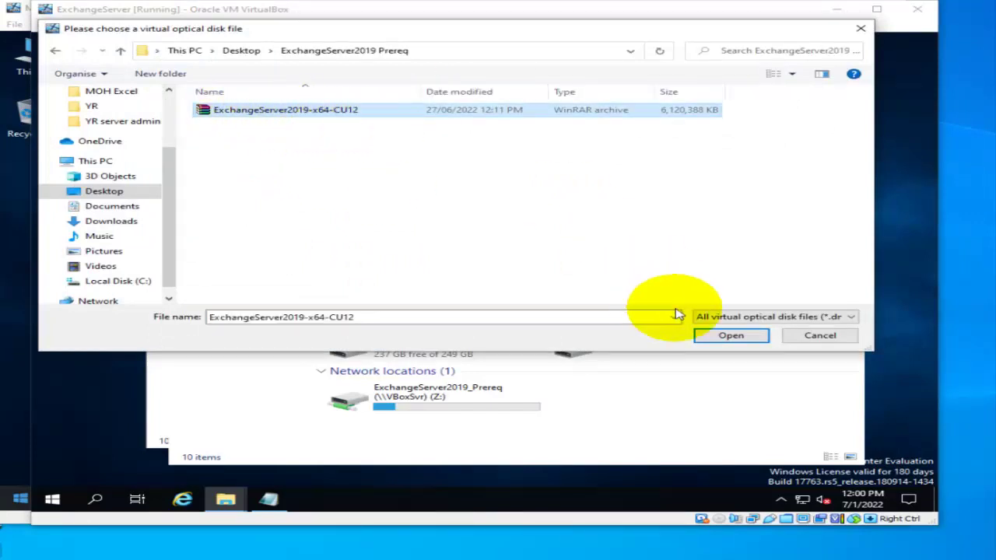
{"action": "left_click", "coordinate": [739, 336]}
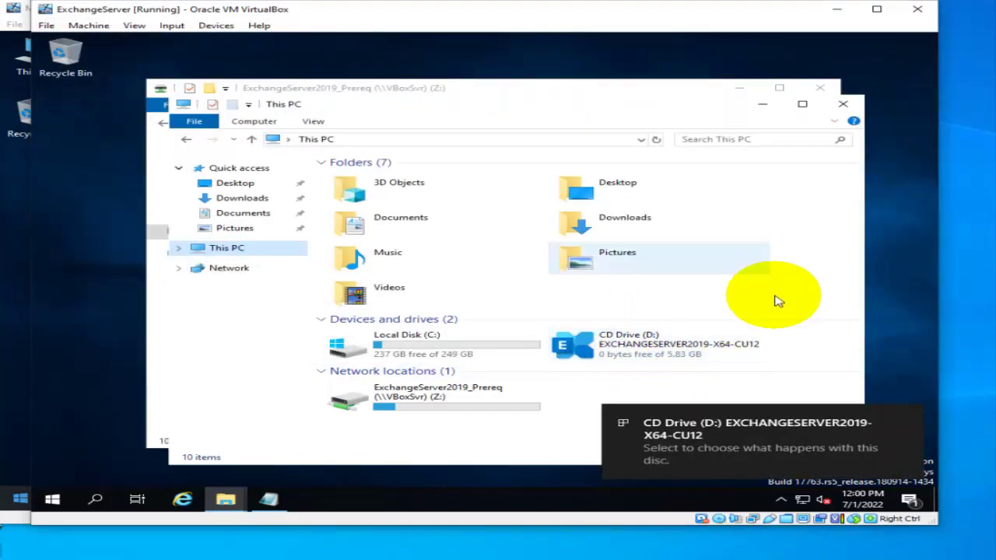
Dismiss the CD drive notification, close the This PC window, and bring the 7. Powershell command text file back up.
{"action": "left_click", "coordinate": [910, 420]}
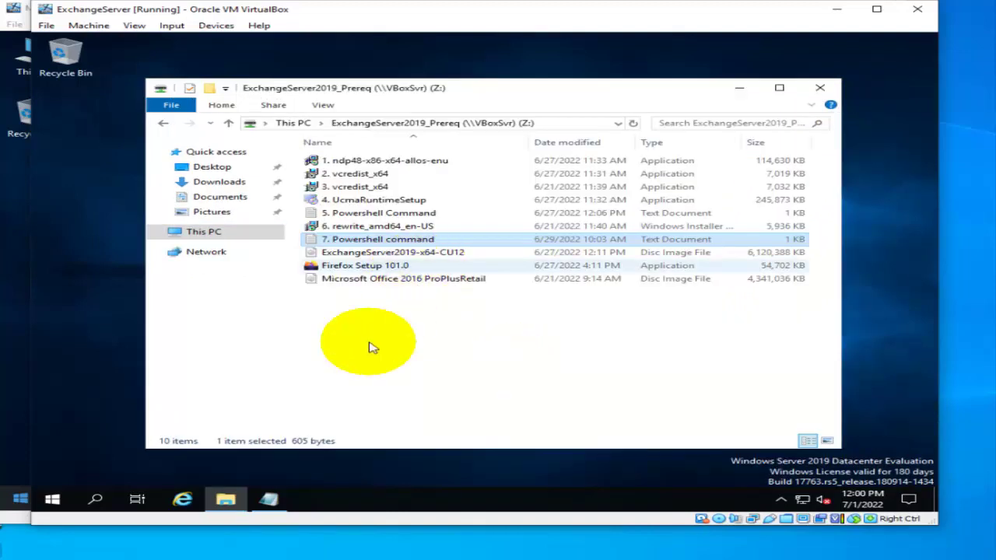
{"action": "left_click", "coordinate": [280, 502]}
{"action": "left_click", "coordinate": [218, 159]}
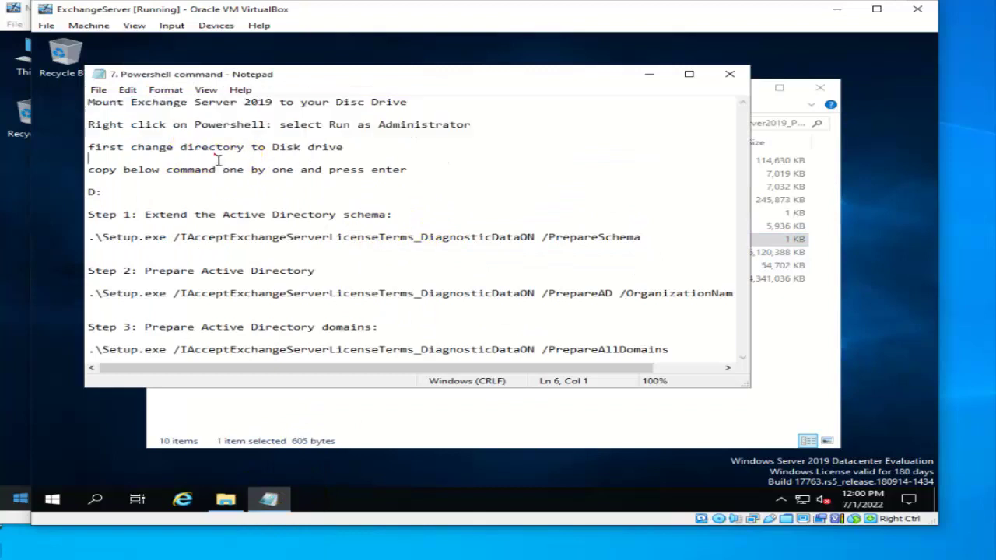
{"action": "left_click", "coordinate": [53, 500]}
{"action": "left_click", "coordinate": [444, 162], "text": "ctrl+shift"}
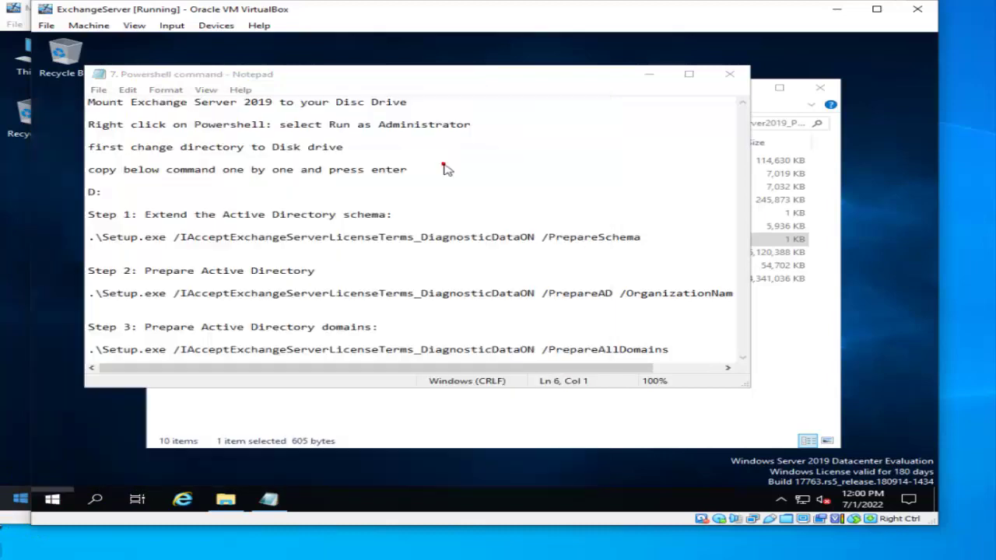
{"action": "left_click", "coordinate": [823, 59]}
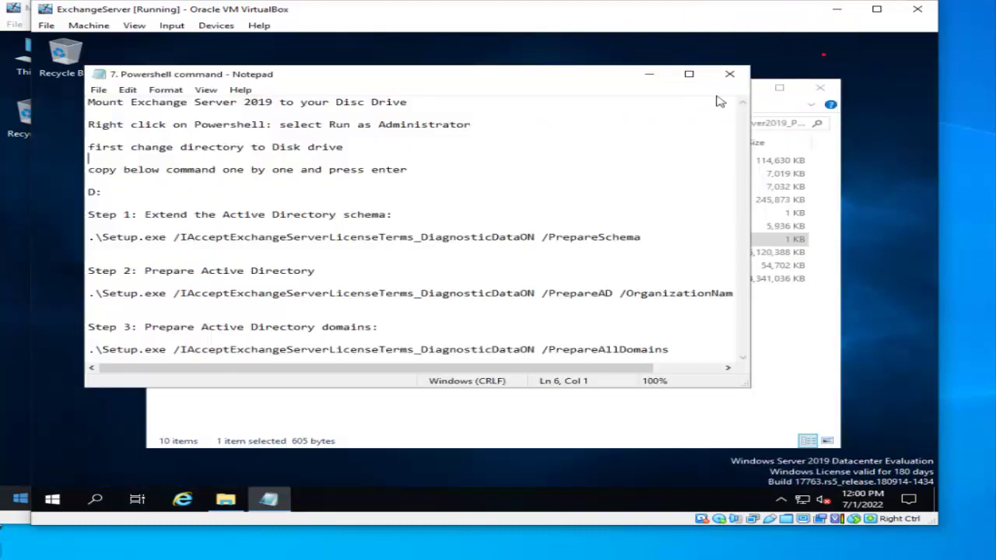
Launch Windows PowerShell as administrator and change to the D: drive.
{"action": "left_click", "coordinate": [53, 500]}
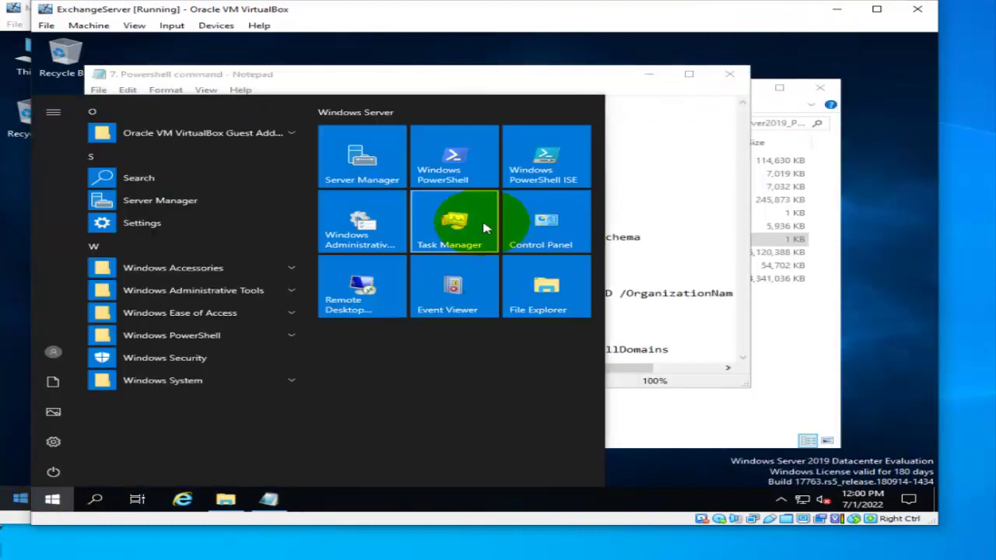
{"action": "right_click", "coordinate": [449, 179]}
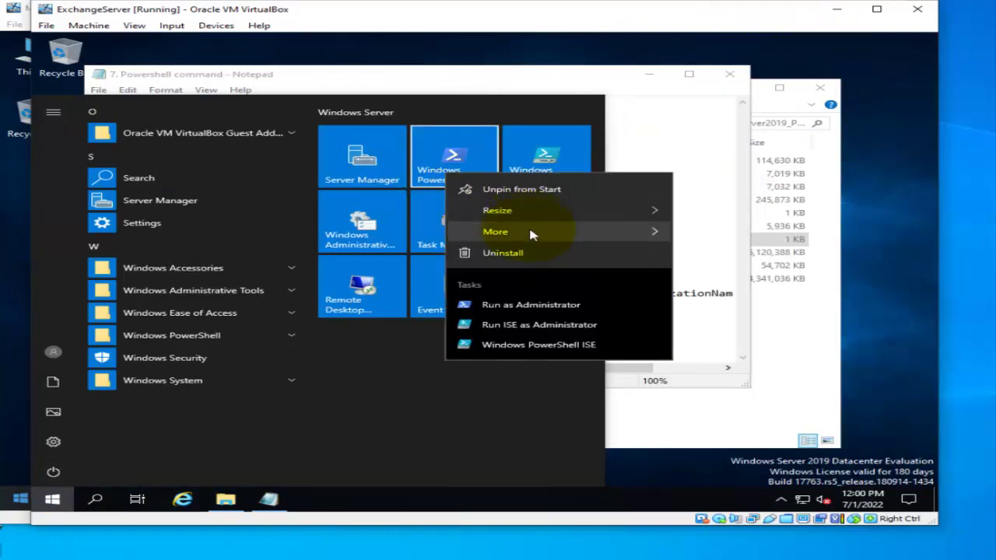
{"action": "mouse_move", "coordinate": [534, 237]}
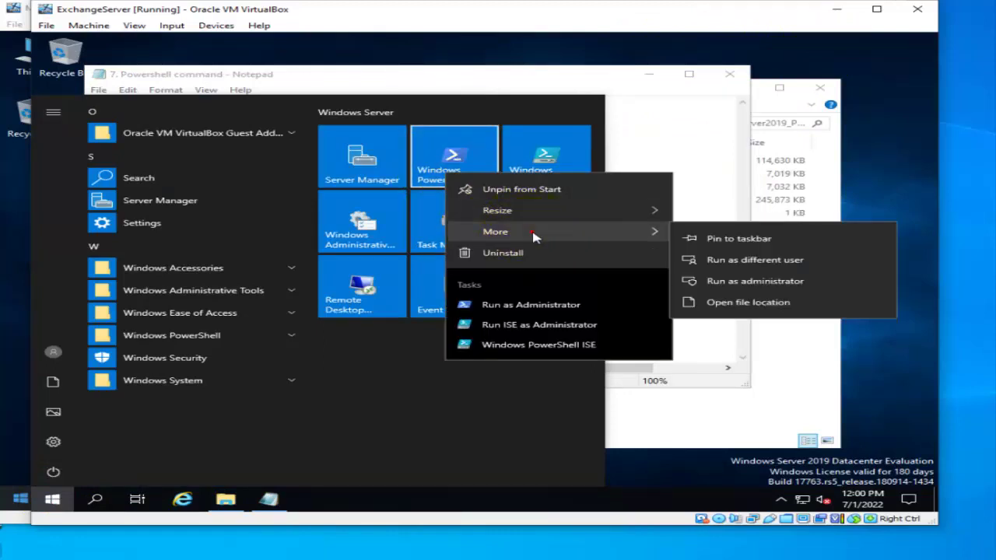
{"action": "left_click", "coordinate": [786, 282]}
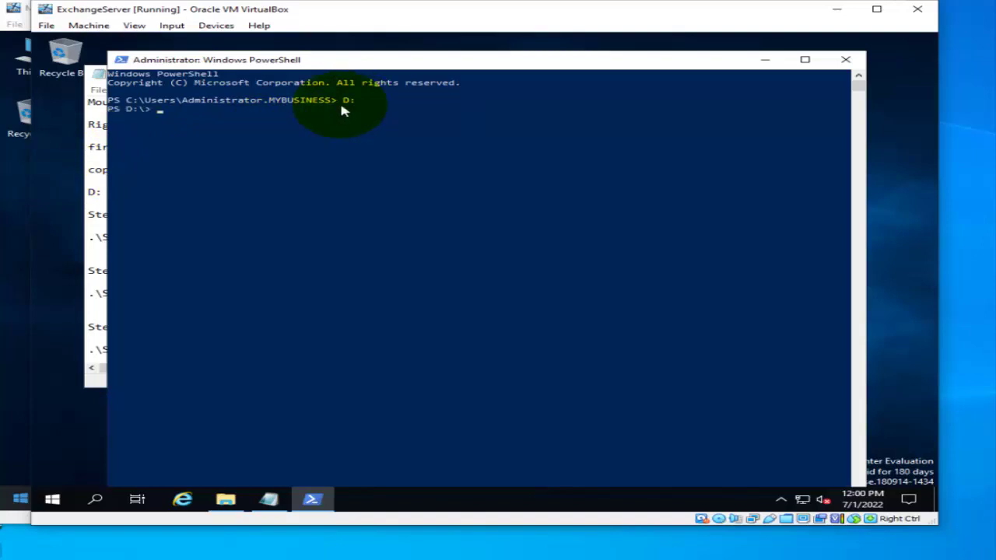
Copy the Step 1 command from the text file and run .\Setup.exe /IAcceptExchangeServerLicenseTerms_DiagnosticDataON /PrepareSchema in PowerShell.
{"action": "left_click", "coordinate": [95, 163]}
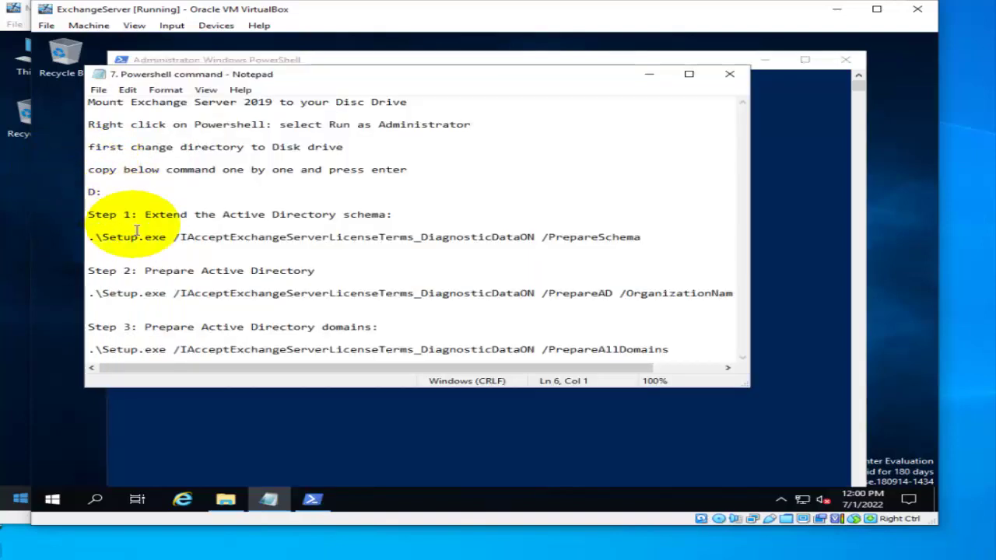
{"action": "left_click", "coordinate": [647, 238]}
{"action": "left_click", "coordinate": [255, 251]}
{"action": "left_click_drag", "start_coordinate": [255, 251], "coordinate": [91, 244]}
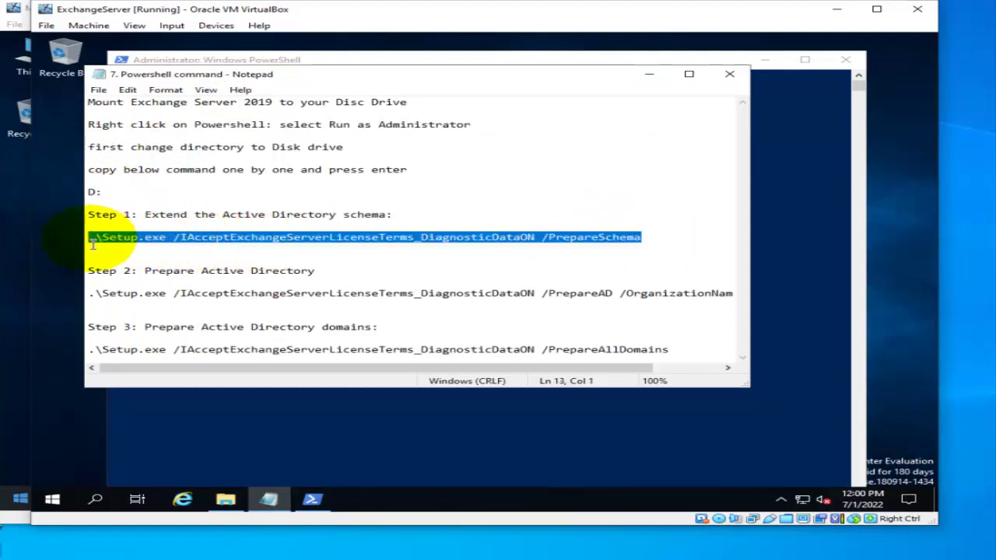
{"action": "left_click", "coordinate": [801, 167]}
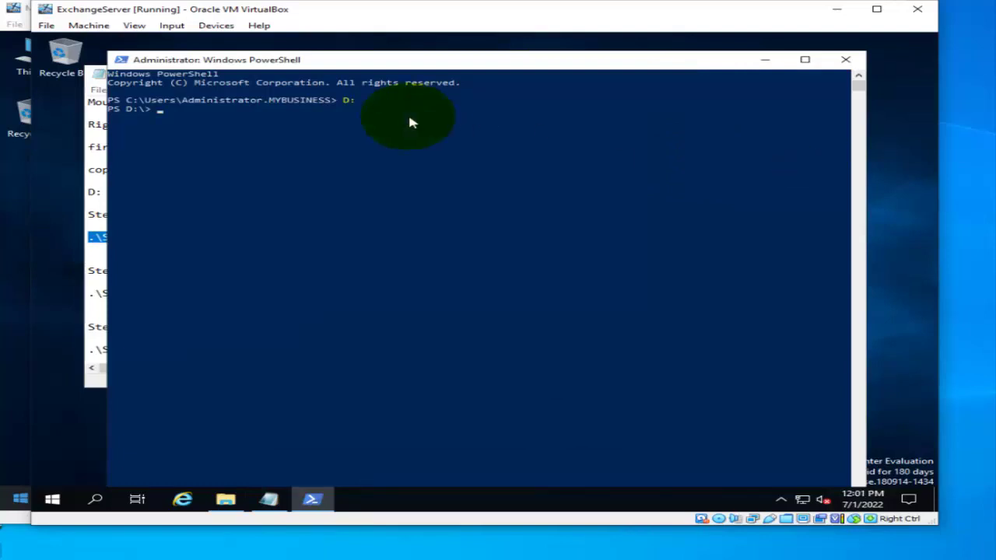
{"action": "right_click", "coordinate": [171, 119]}
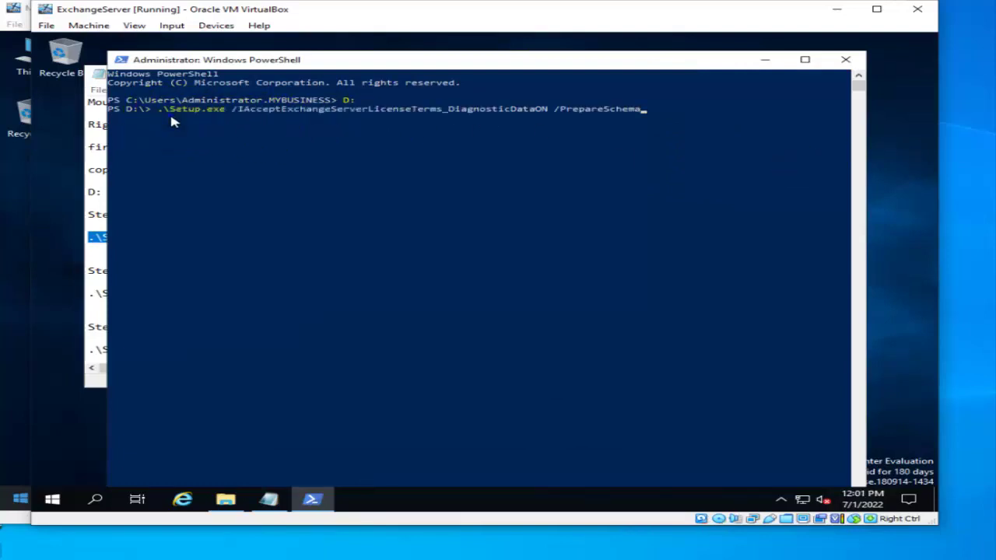
{"action": "key", "text": "Return"}
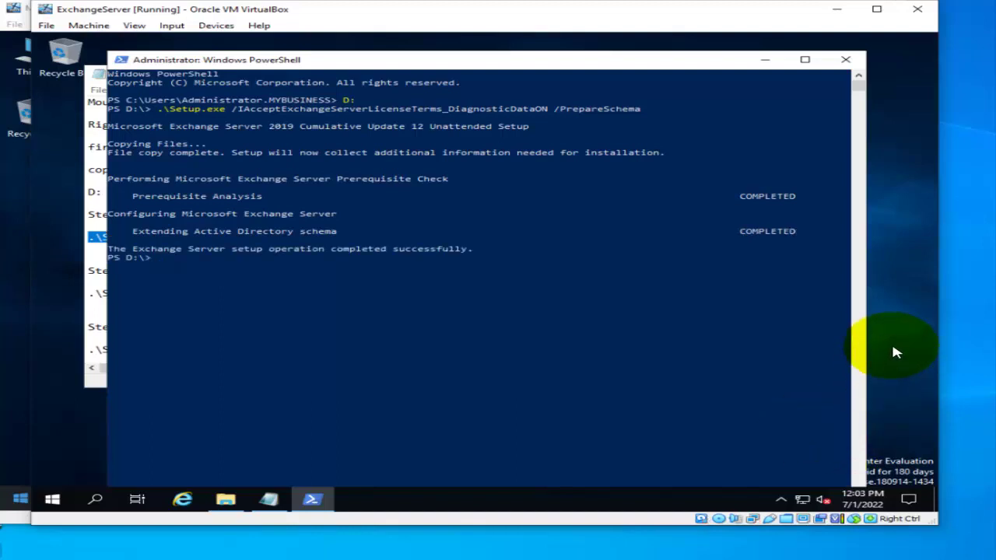
Copy the Step 2 command from the text file and run .\Setup.exe /IAcceptExchangeServerLicenseTerms_DiagnosticDataON /PrepareAD /OrganizationName:"Mybusiness" in PowerShell.
{"action": "left_click", "coordinate": [270, 502]}
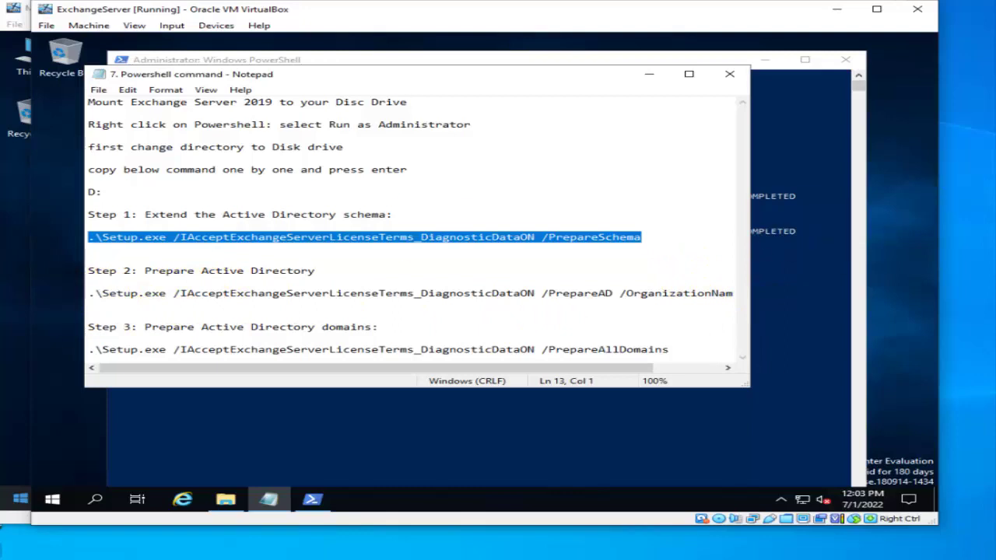
{"action": "left_click", "coordinate": [732, 293]}
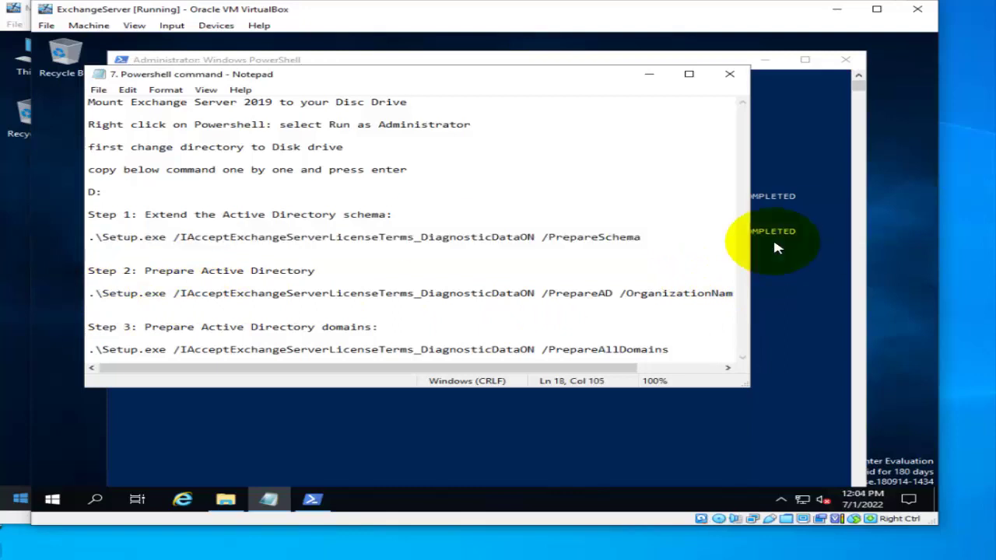
{"action": "left_click", "coordinate": [688, 74]}
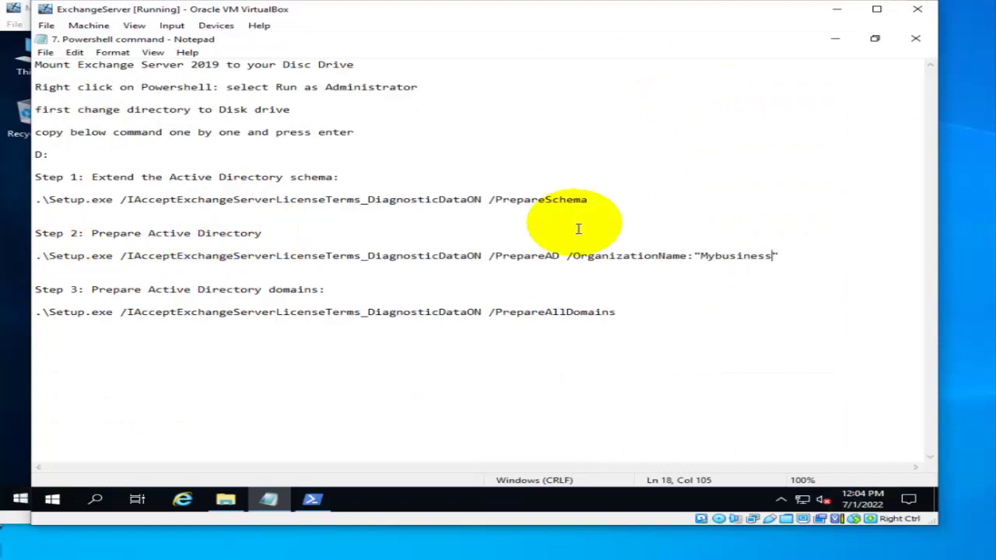
{"action": "left_click_drag", "start_coordinate": [780, 257], "coordinate": [36, 261]}
{"action": "key", "text": "ctrl+c"}
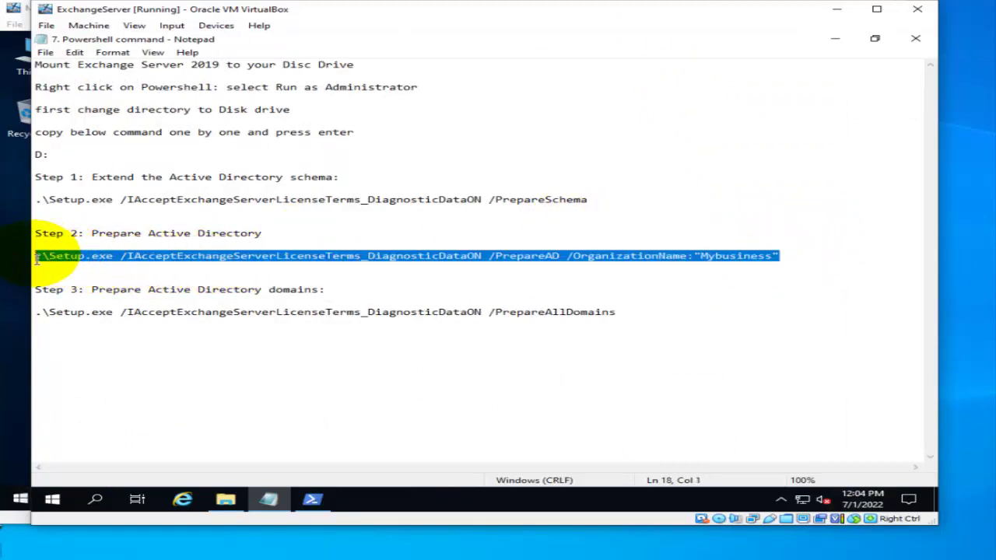
{"action": "left_click", "coordinate": [311, 499]}
{"action": "right_click", "coordinate": [168, 267]}
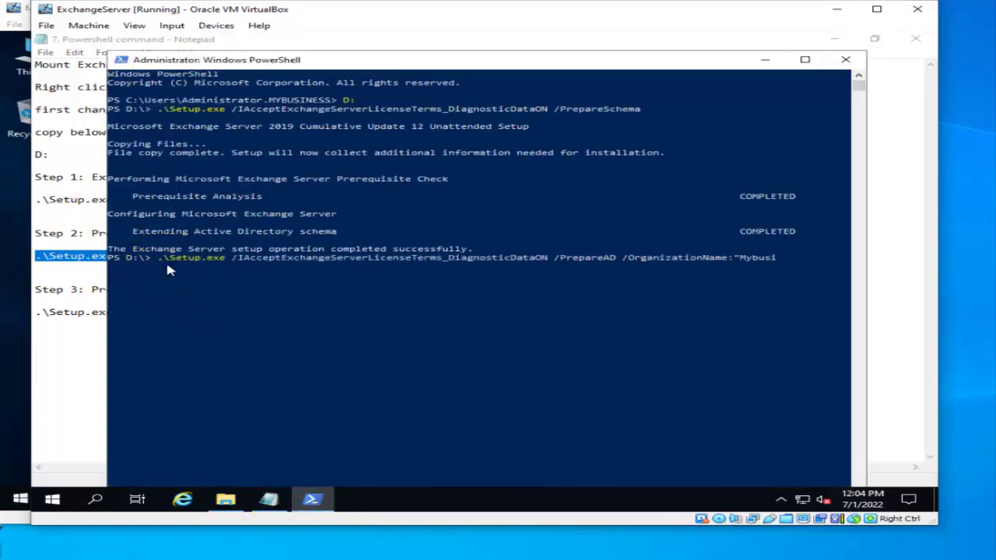
{"action": "left_click", "coordinate": [169, 270]}
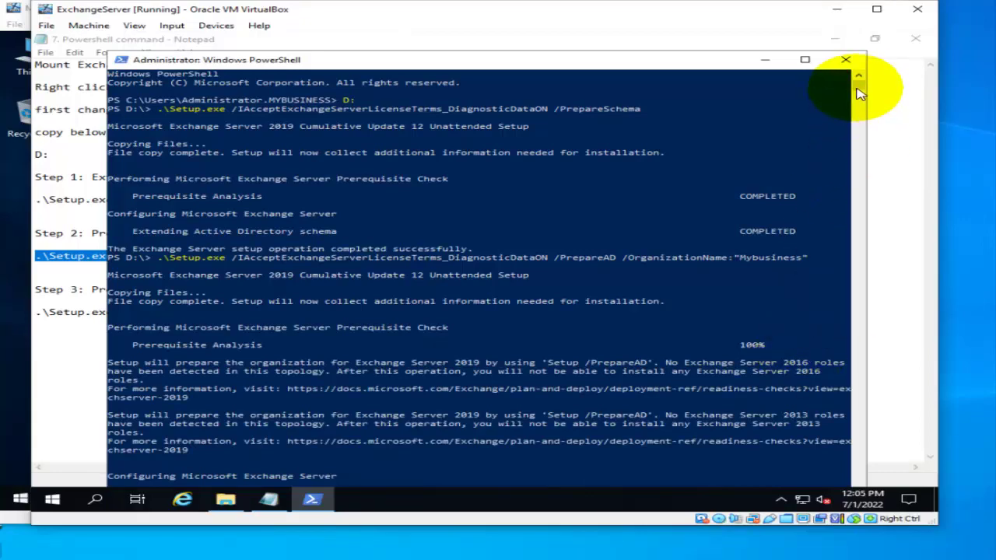
Examine the PowerShell output of the PrepareAD setup, from the prerequisite analysis through the organization preparation.
{"action": "mouse_move", "coordinate": [857, 89]}
{"action": "left_mouse_down"}
{"action": "mouse_move", "coordinate": [862, 95]}
{"action": "mouse_move", "coordinate": [859, 82]}
{"action": "left_mouse_up"}
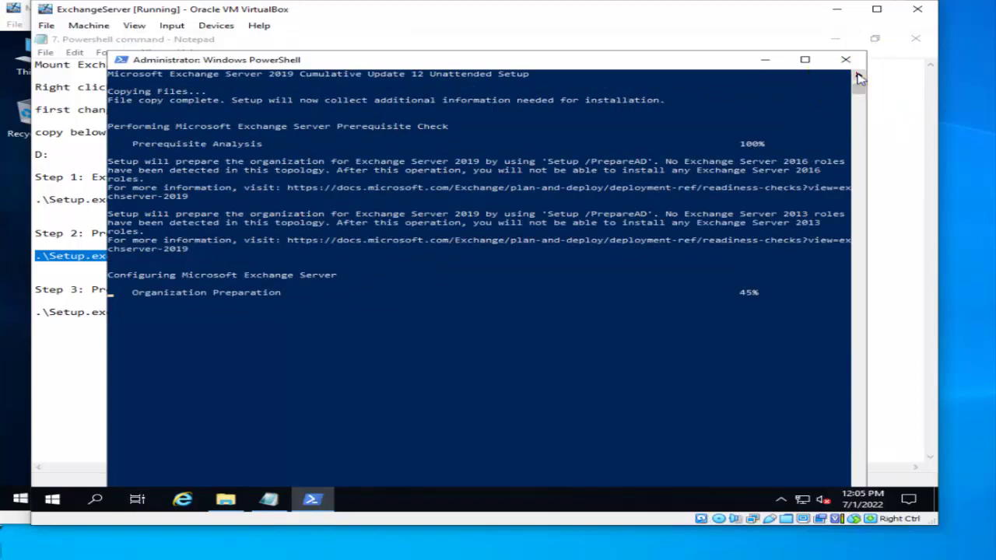
{"action": "left_click", "coordinate": [858, 76]}
{"action": "left_click", "coordinate": [858, 75]}
{"action": "left_click", "coordinate": [859, 76]}
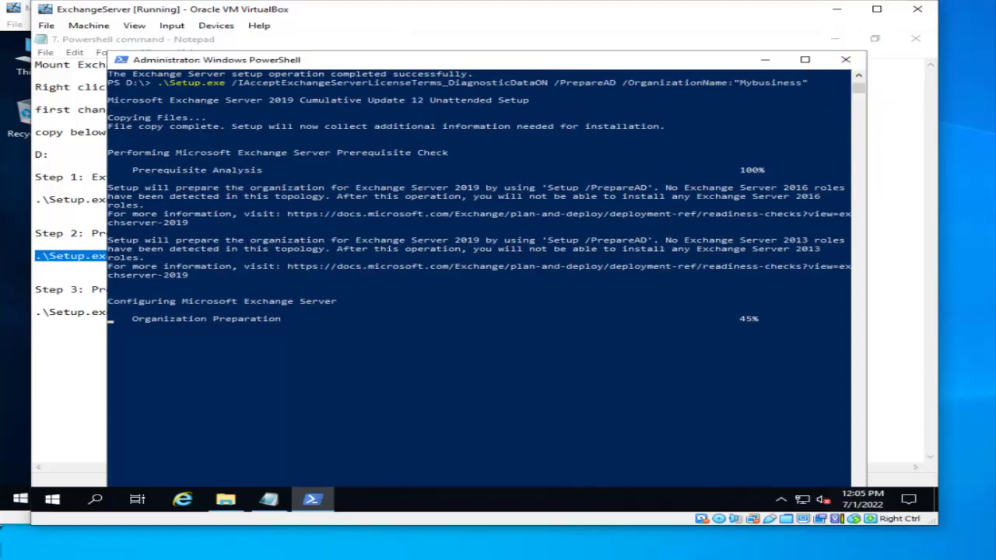
{"action": "scroll", "coordinate": [479, 273], "scroll_direction": "up", "scroll_amount": 6}
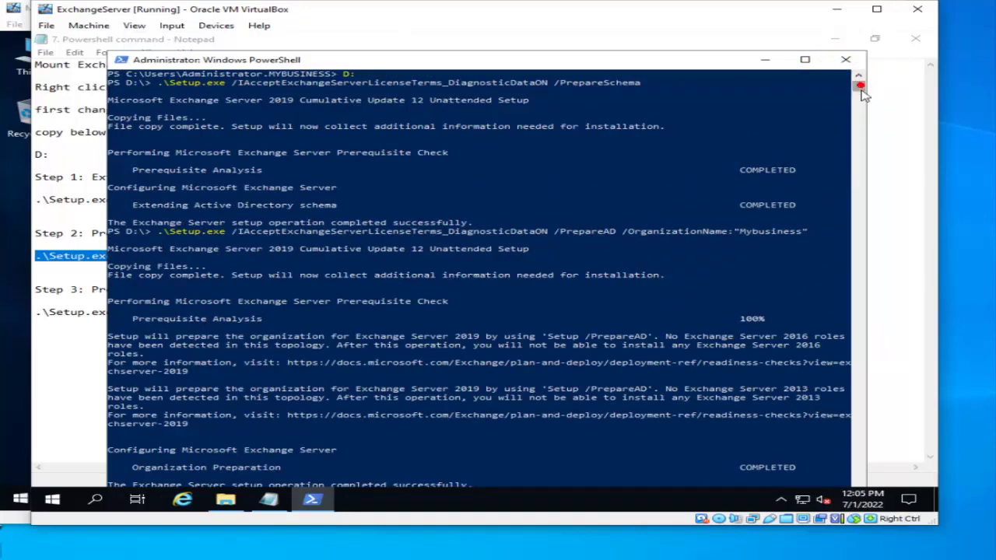
{"action": "left_click_drag", "start_coordinate": [861, 85], "coordinate": [862, 93]}
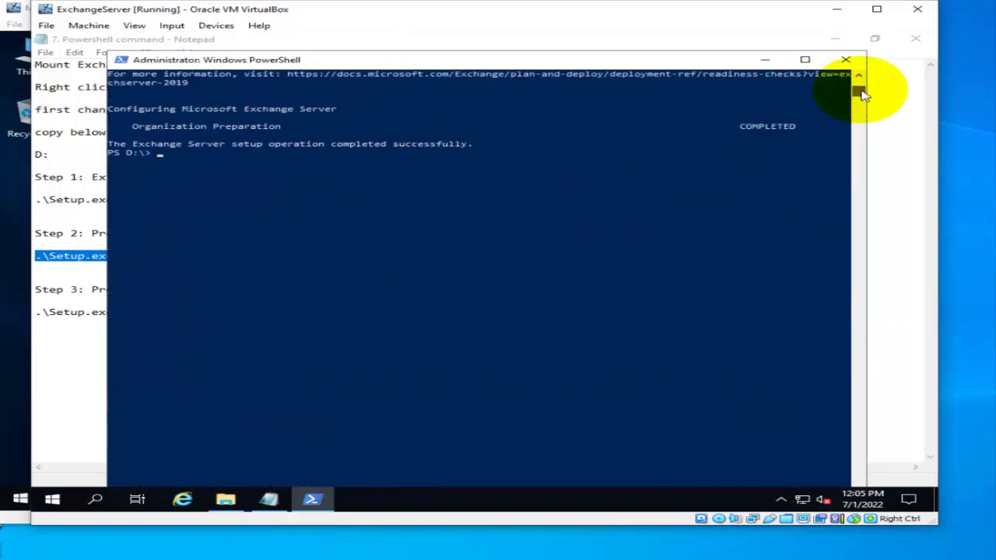
{"action": "left_click", "coordinate": [858, 76]}
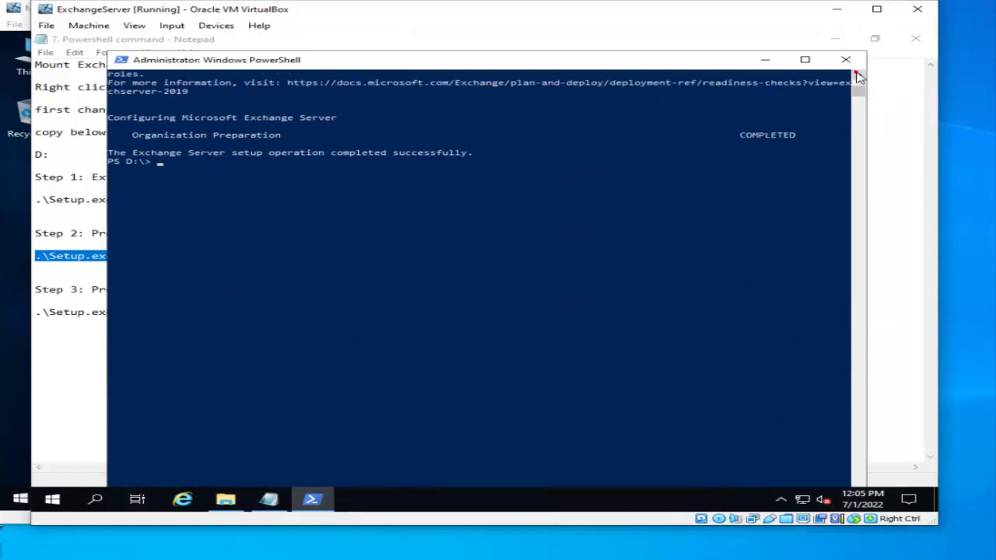
{"action": "left_click", "coordinate": [859, 76]}
{"action": "left_click", "coordinate": [858, 76]}
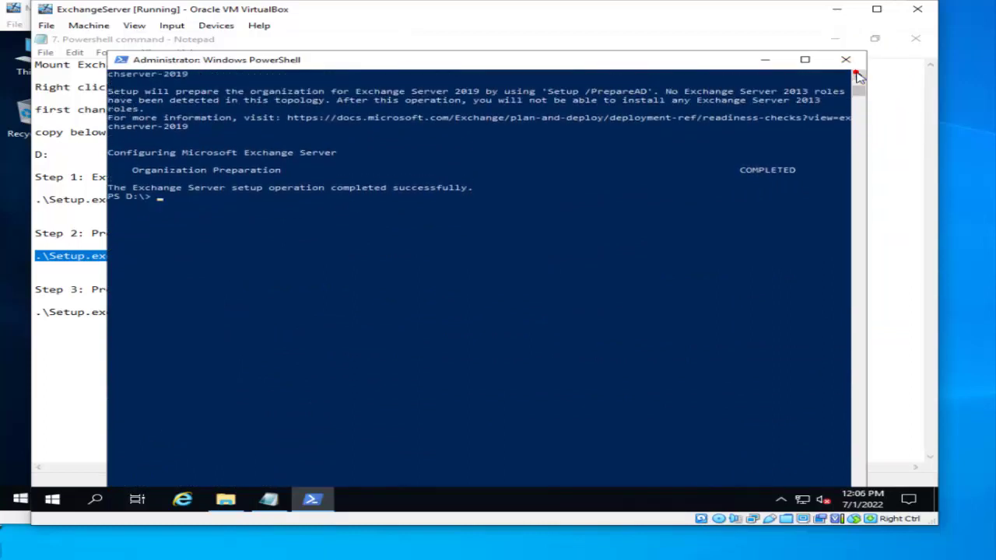
{"action": "left_click", "coordinate": [858, 76]}
{"action": "left_click", "coordinate": [858, 76]}
{"action": "left_click", "coordinate": [858, 76]}
{"action": "left_click", "coordinate": [859, 76]}
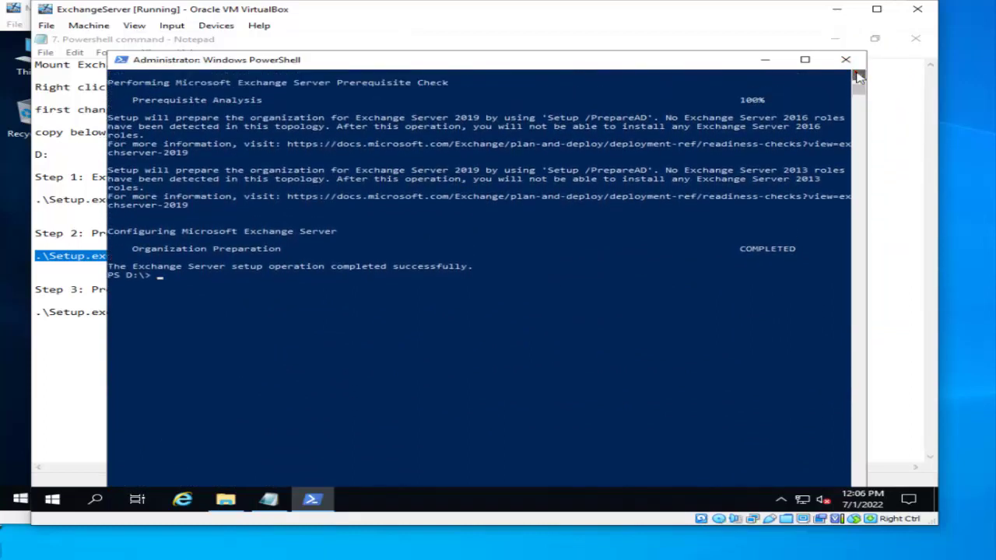
{"action": "left_click", "coordinate": [859, 76]}
{"action": "left_click", "coordinate": [858, 75]}
{"action": "left_click", "coordinate": [859, 75]}
{"action": "left_click", "coordinate": [858, 76]}
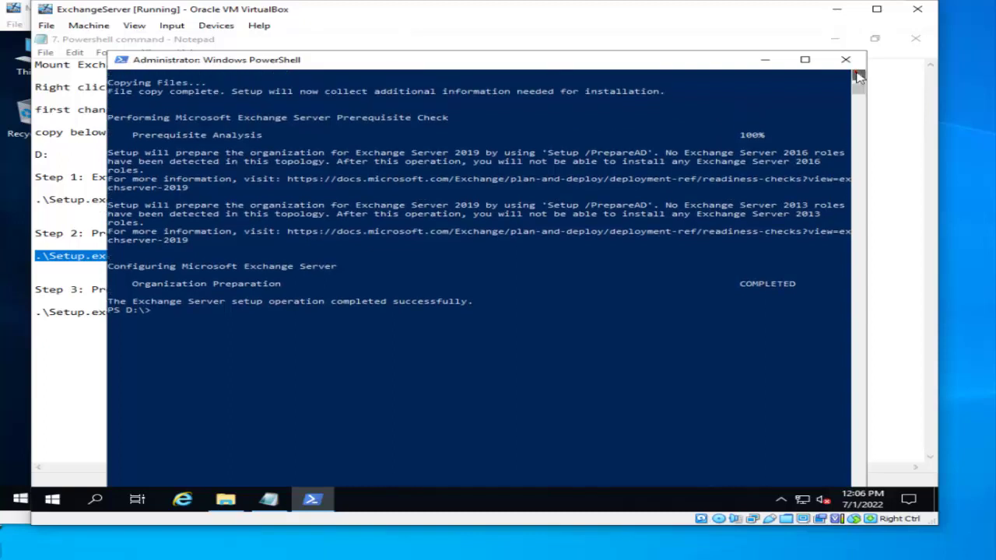
{"action": "left_click", "coordinate": [859, 75]}
{"action": "left_click", "coordinate": [859, 75]}
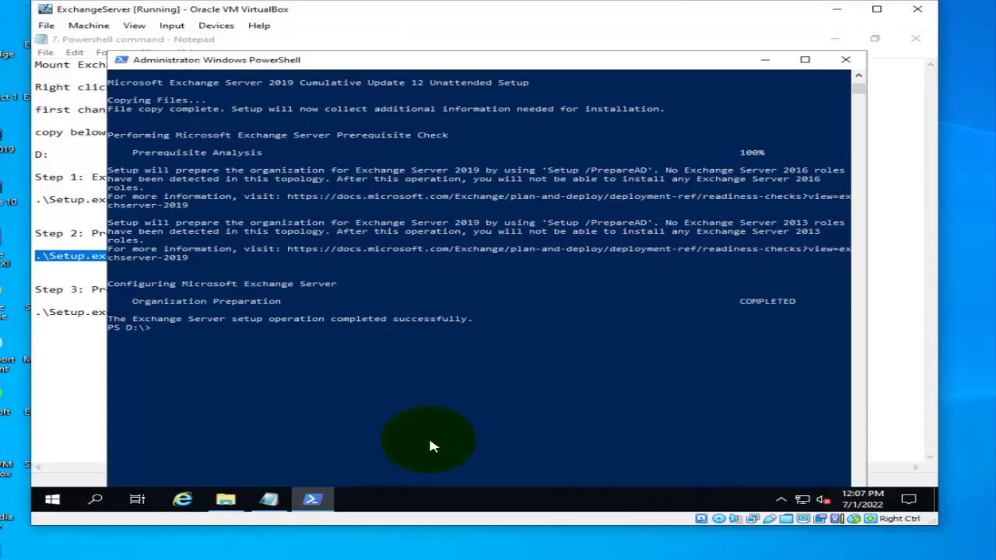
Copy the Step 3 command from the text file, run .\Setup.exe /IAcceptExchangeServerLicenseTerms_DiagnosticDataON /PrepareAllDomains in PowerShell, and check its output.
{"action": "left_click", "coordinate": [268, 499]}
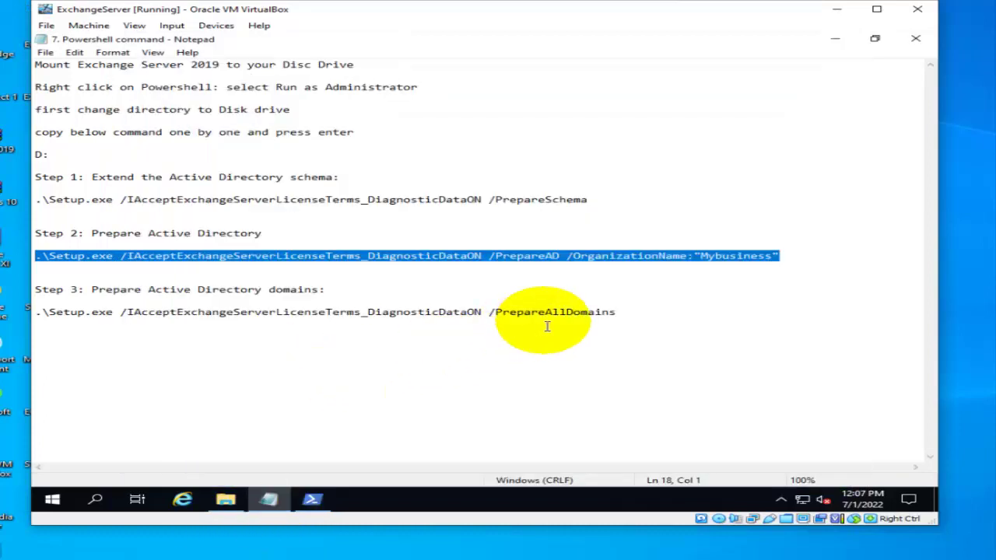
{"action": "left_click_drag", "start_coordinate": [636, 318], "coordinate": [37, 324]}
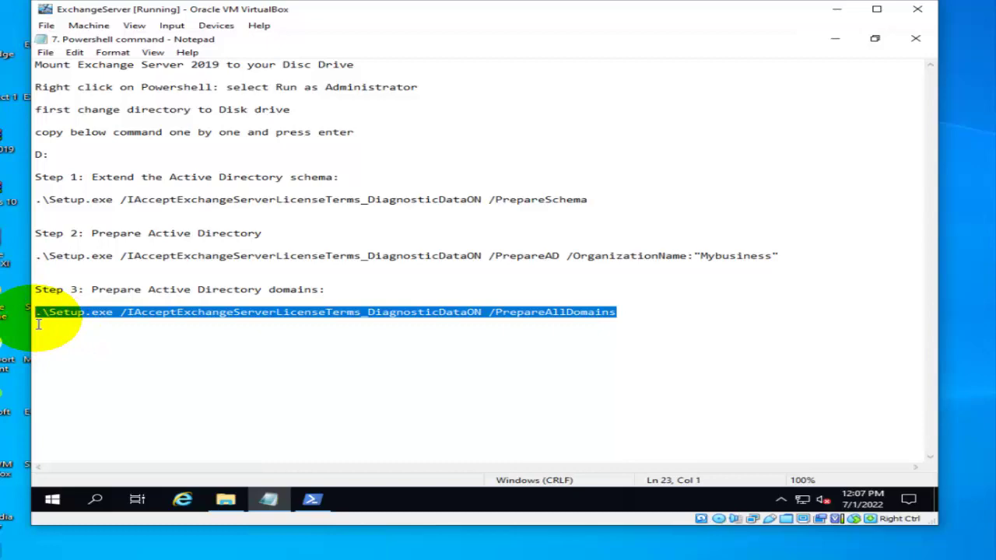
{"action": "left_click", "coordinate": [835, 38]}
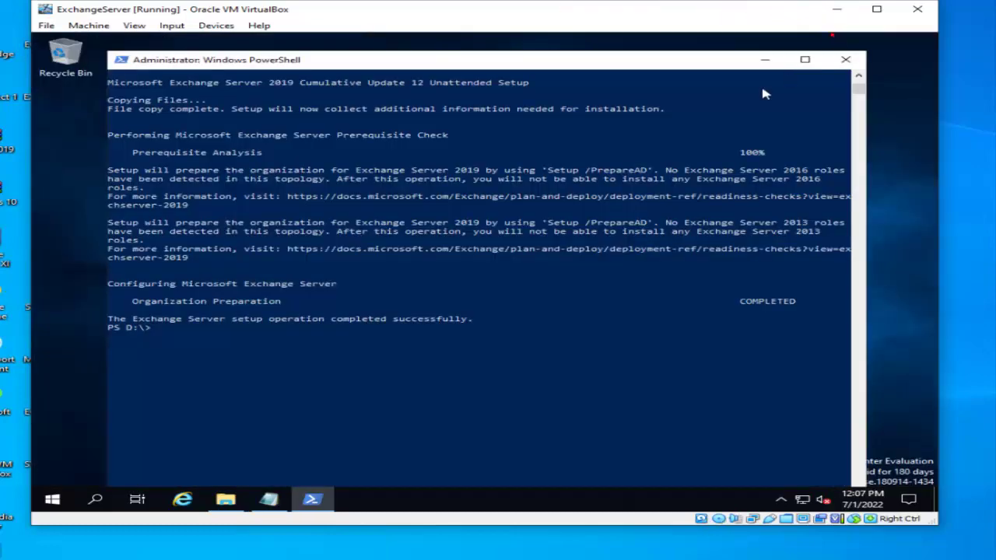
{"action": "left_click", "coordinate": [182, 330]}
{"action": "scroll", "coordinate": [178, 329], "scroll_direction": "up", "scroll_amount": 6}
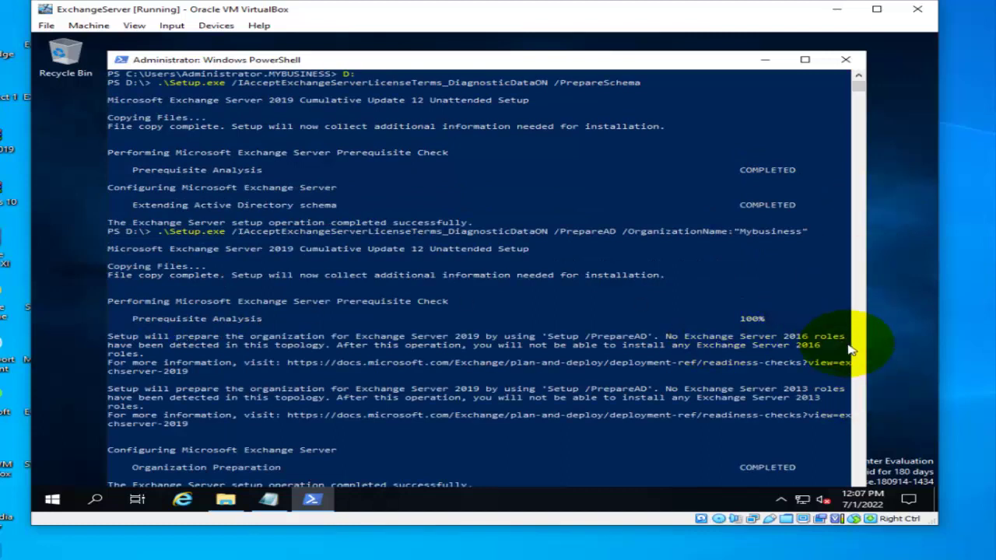
{"action": "mouse_move", "coordinate": [857, 87]}
{"action": "left_mouse_down"}
{"action": "mouse_move", "coordinate": [868, 106]}
{"action": "mouse_move", "coordinate": [861, 92]}
{"action": "left_mouse_up"}
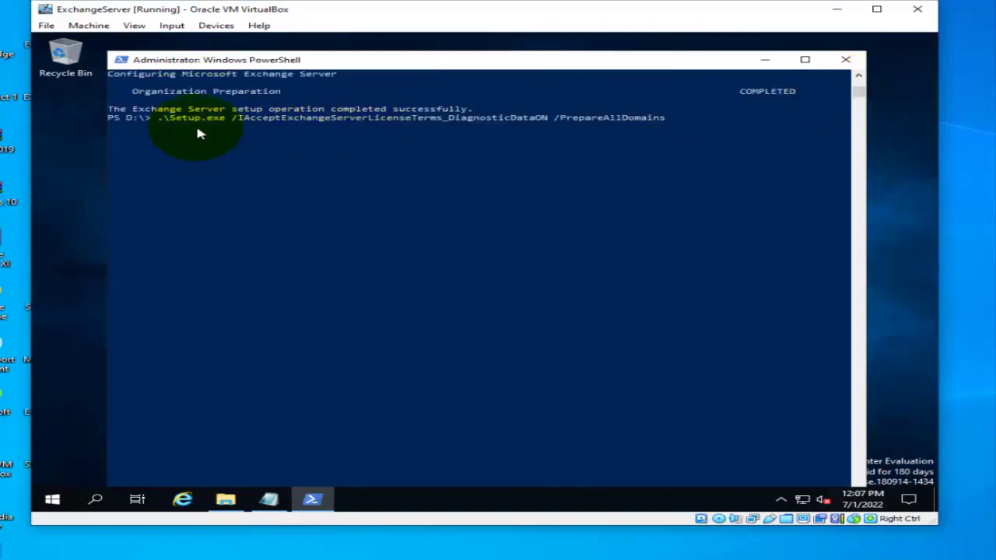
{"action": "key", "text": "Return"}
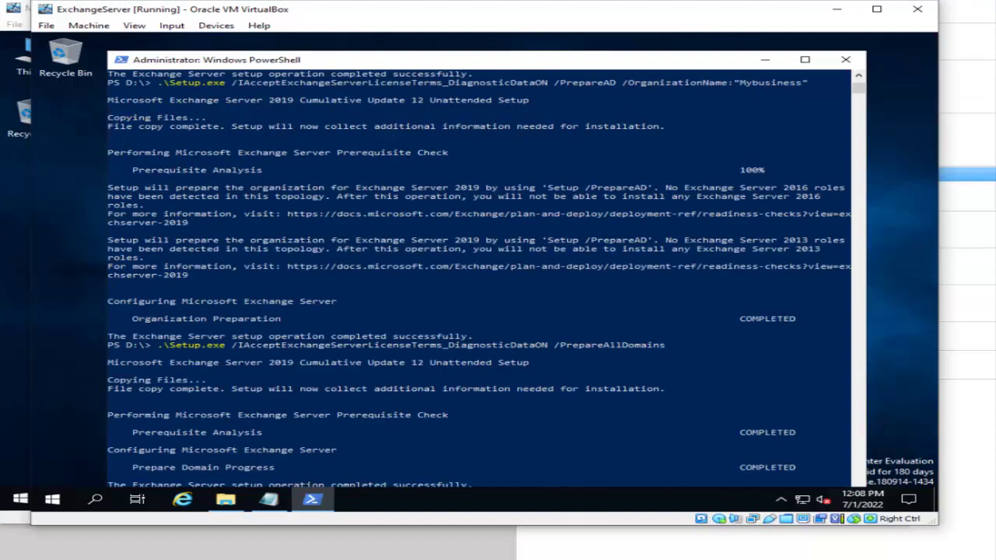
{"action": "scroll", "coordinate": [479, 281], "scroll_direction": "down", "scroll_amount": 9}
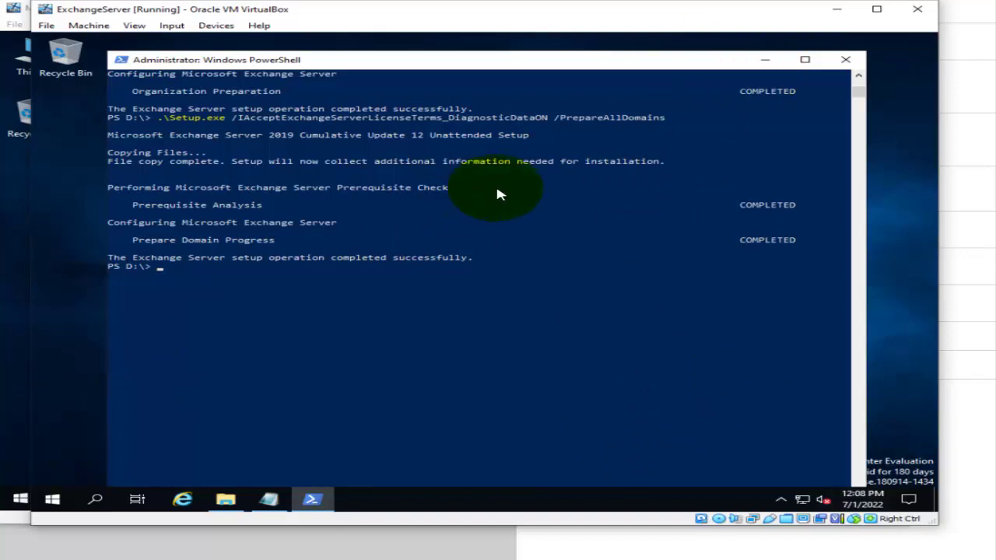
Save and close the text file 7. Powershell command, and close the PowerShell window.
{"action": "left_click", "coordinate": [261, 506]}
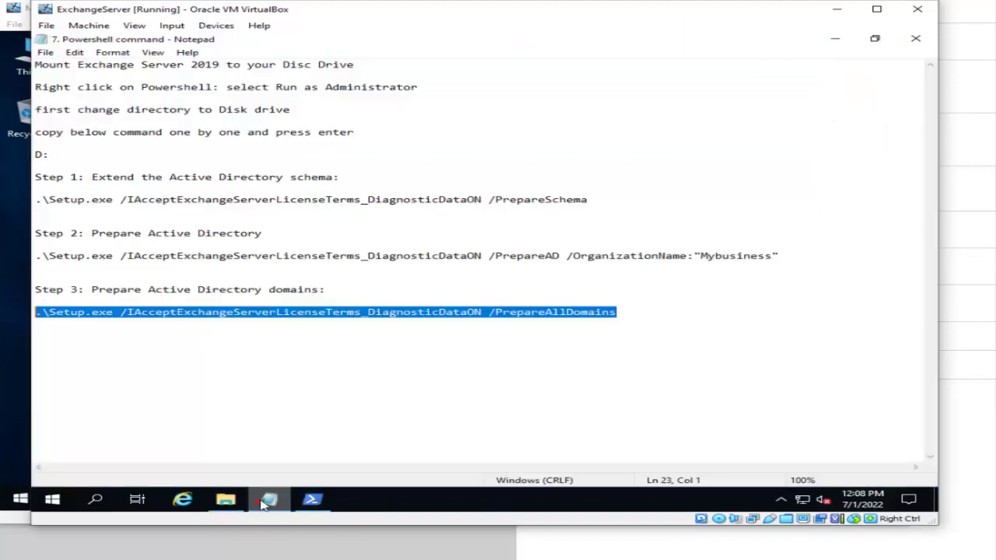
{"action": "left_click", "coordinate": [915, 40]}
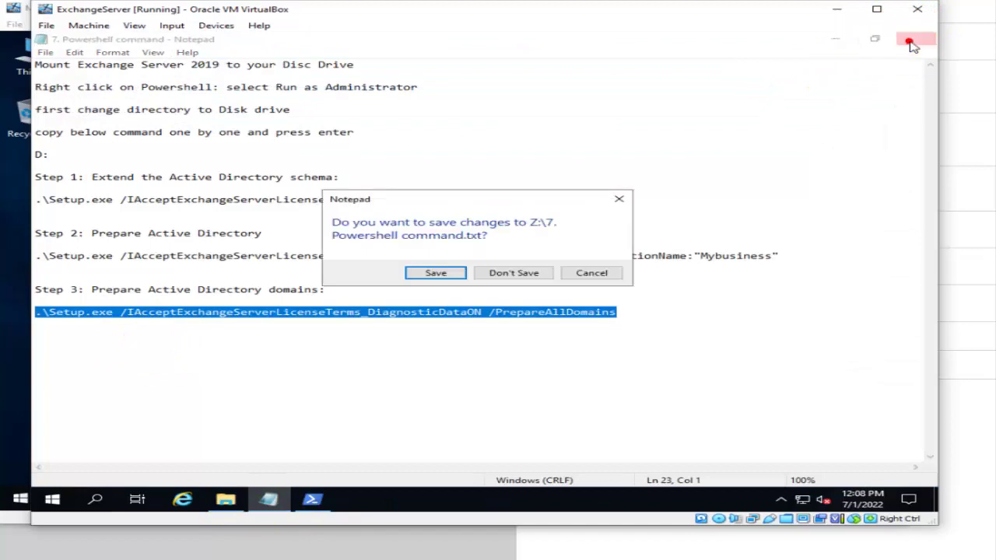
{"action": "left_click", "coordinate": [457, 273]}
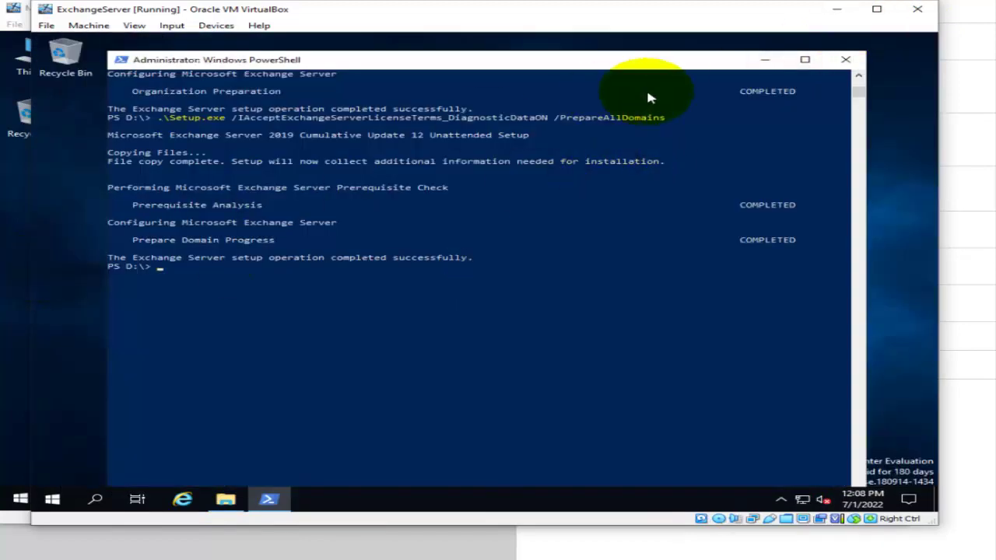
{"action": "left_click", "coordinate": [846, 60]}
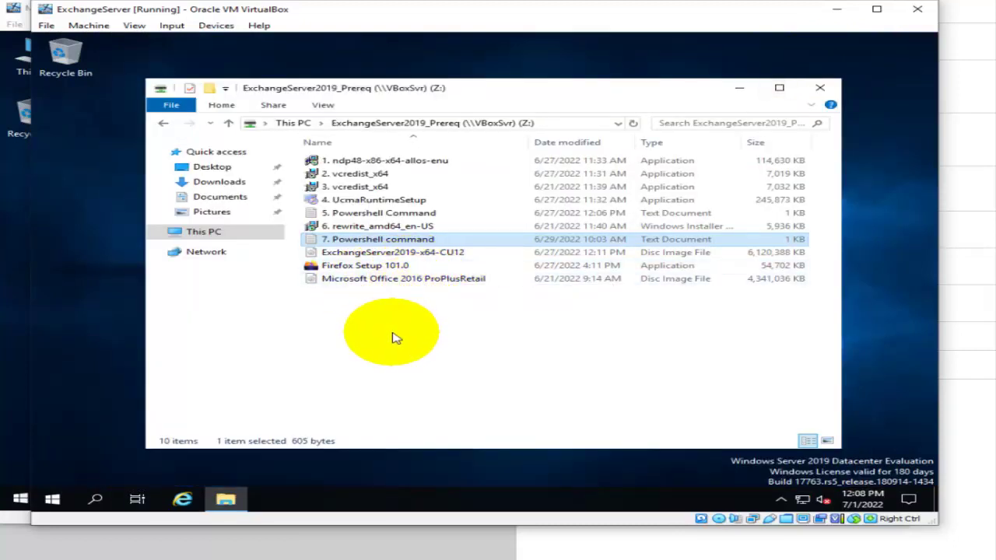
Install Mozilla Firefox from Firefox Setup 101.0 in the ExchangeServer2019_Prereq folder with the Standard setup type, and minimize the folder window.
{"action": "left_click", "coordinate": [382, 266]}
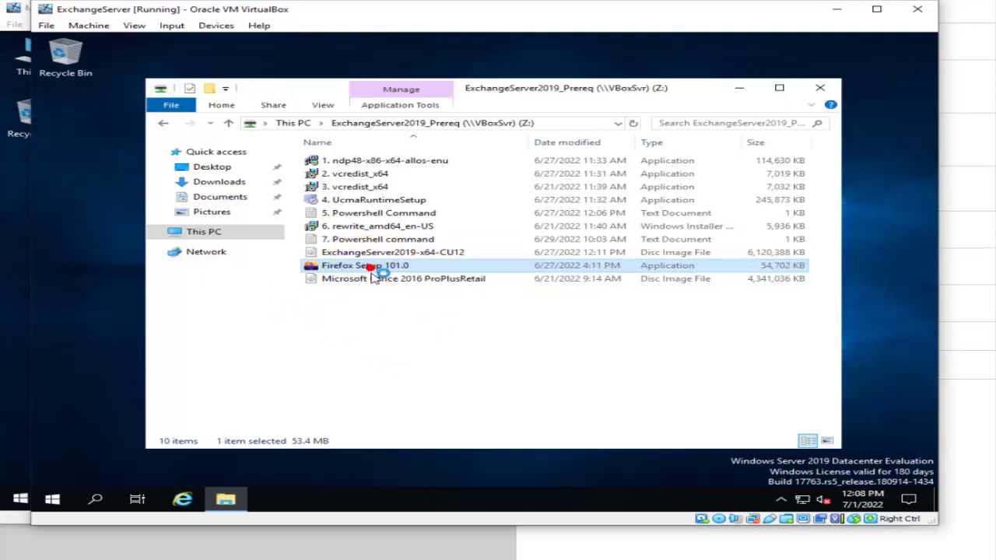
{"action": "left_click", "coordinate": [544, 277]}
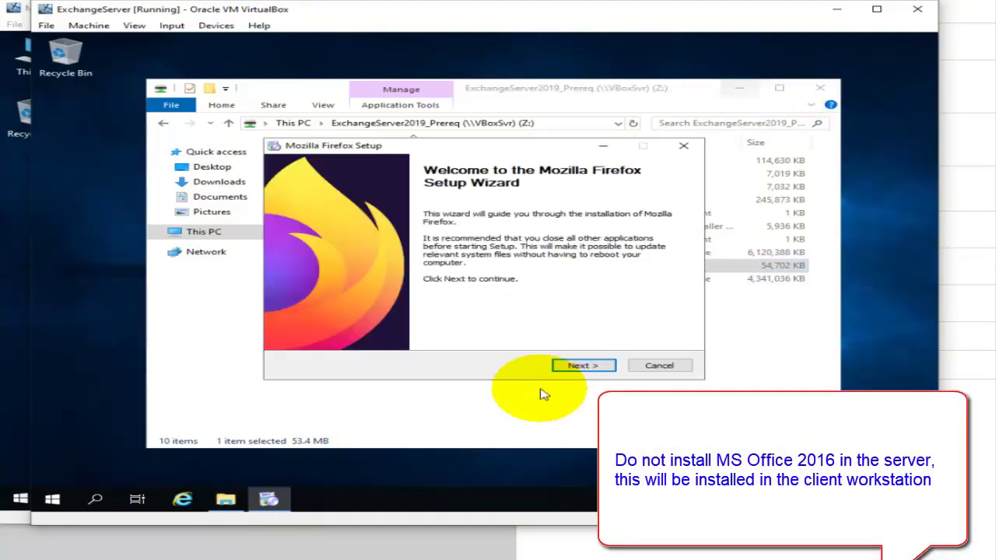
{"action": "left_click", "coordinate": [585, 367]}
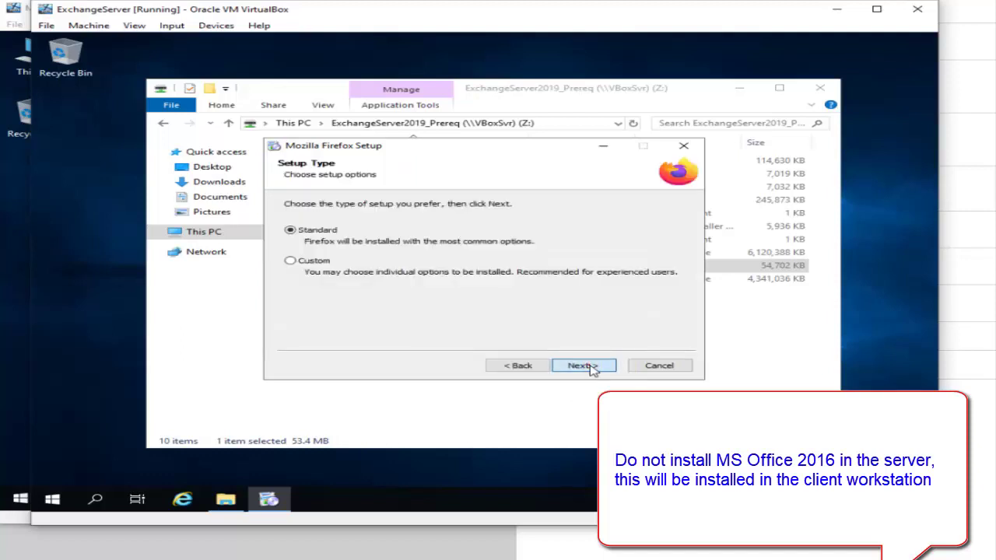
{"action": "left_click", "coordinate": [584, 366]}
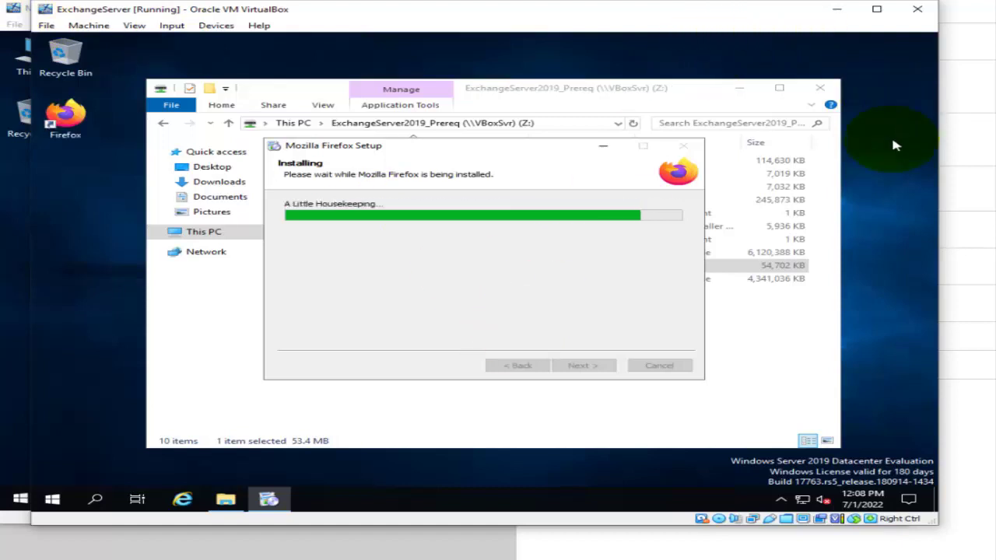
{"action": "left_click", "coordinate": [585, 367]}
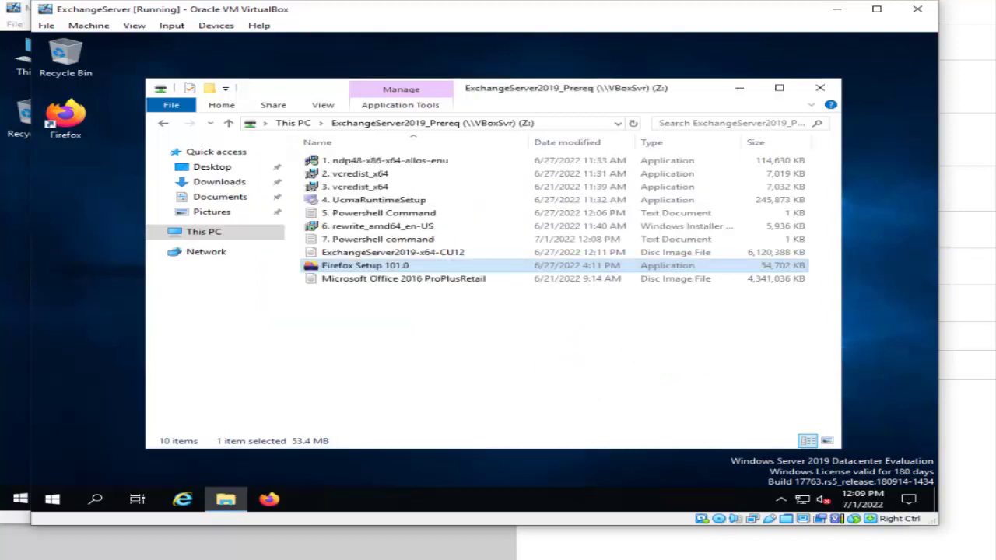
{"action": "left_click", "coordinate": [741, 89]}
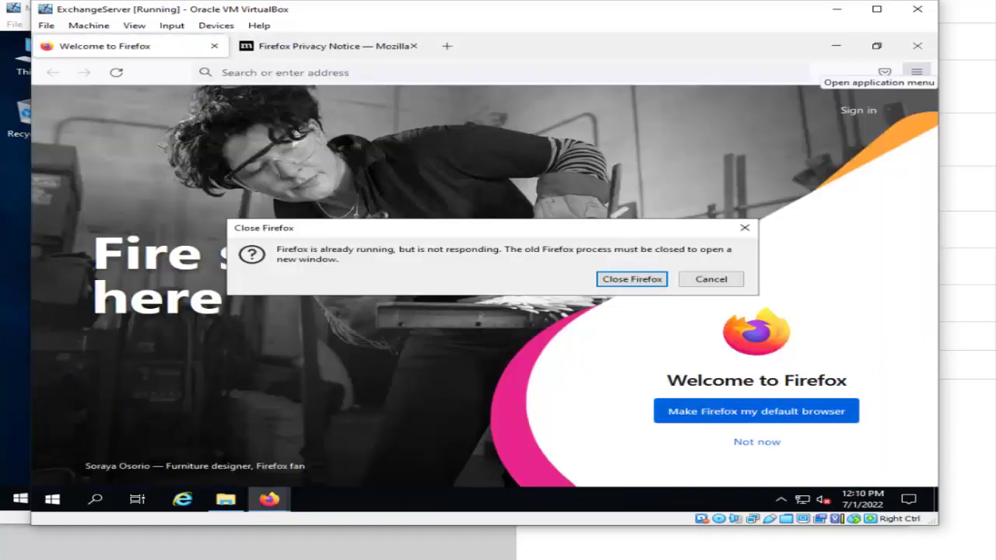
Close the unresponsive Firefox process and complete the welcome setup: make Firefox the default browser, skip the import and save the System theme.
{"action": "left_click", "coordinate": [636, 276]}
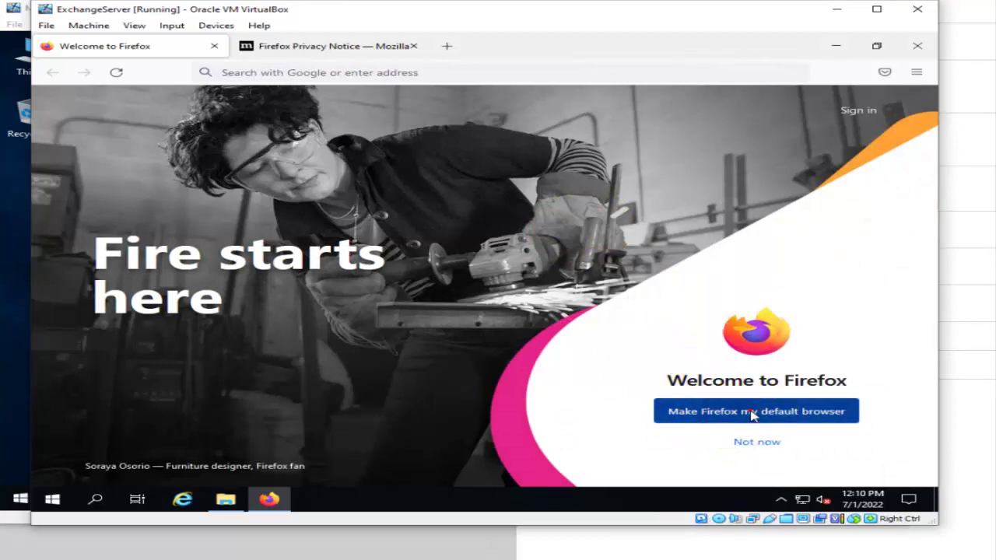
{"action": "left_click", "coordinate": [753, 414]}
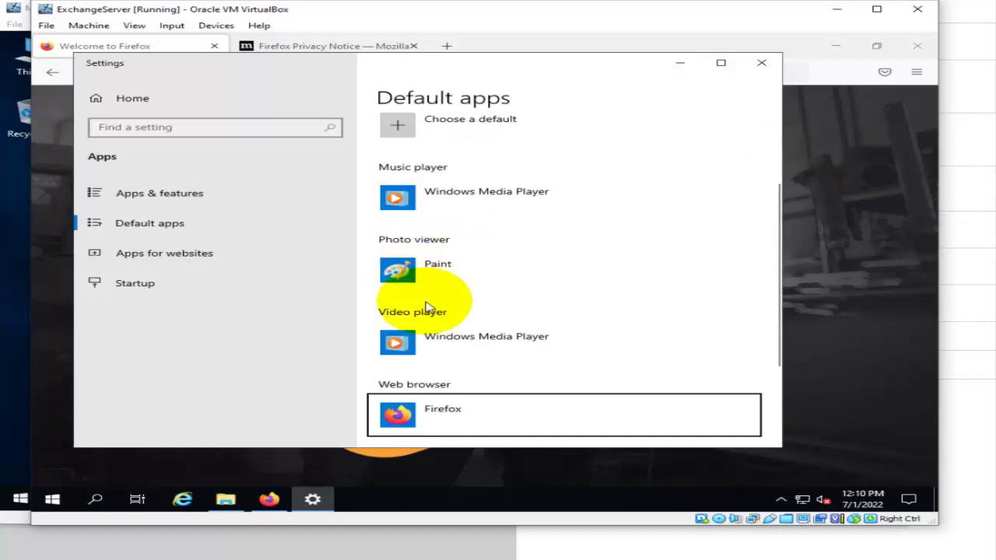
{"action": "scroll", "coordinate": [654, 238], "scroll_direction": "down", "scroll_amount": 2}
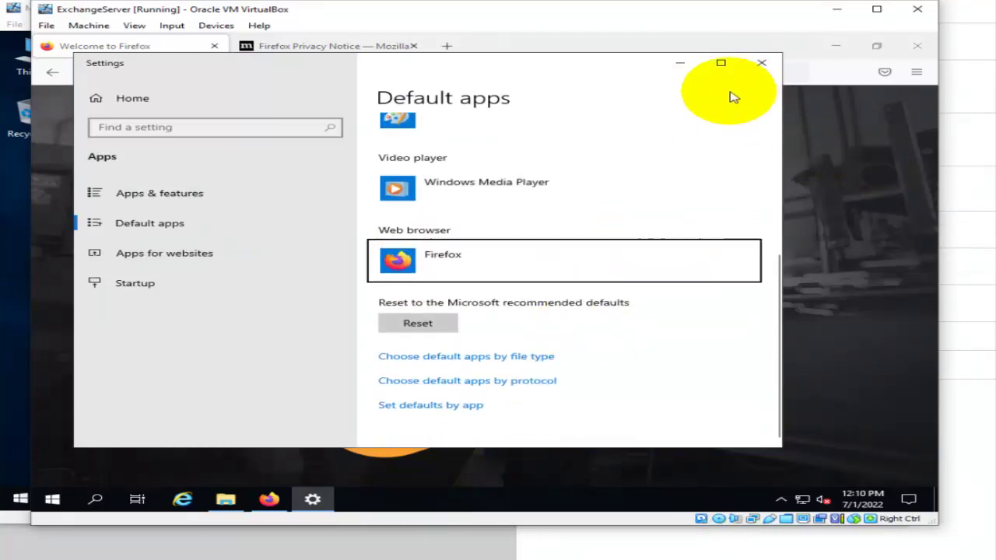
{"action": "left_click", "coordinate": [762, 63]}
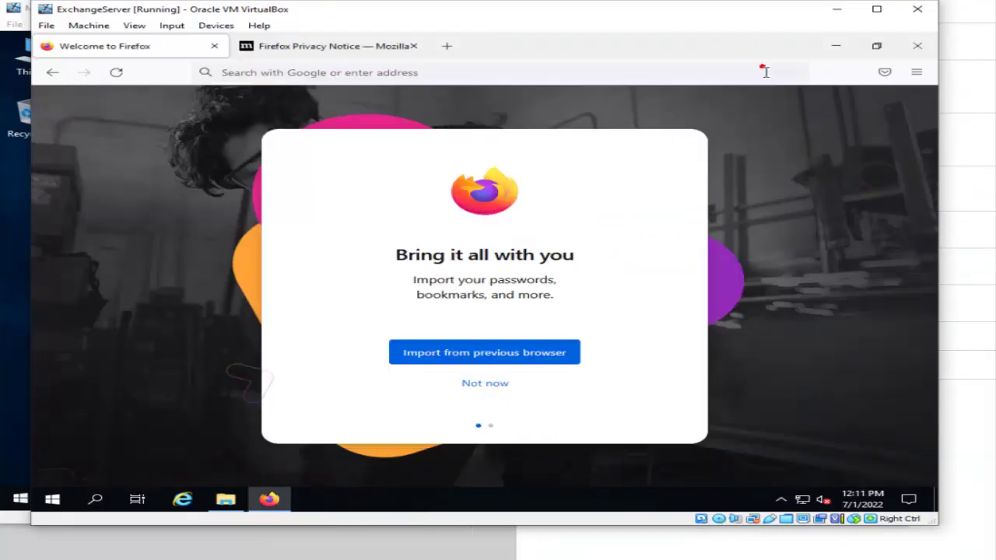
{"action": "left_click", "coordinate": [484, 383]}
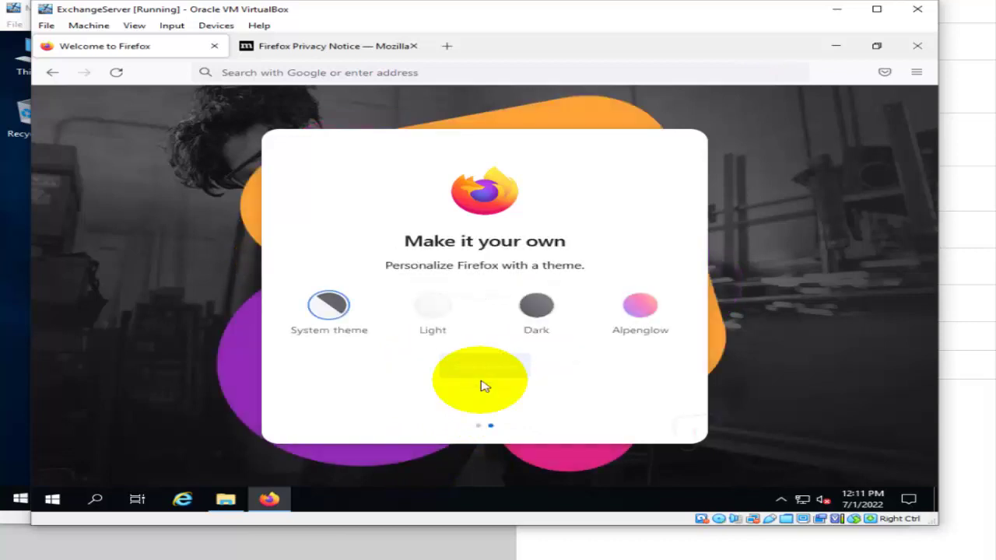
{"action": "left_click", "coordinate": [498, 367]}
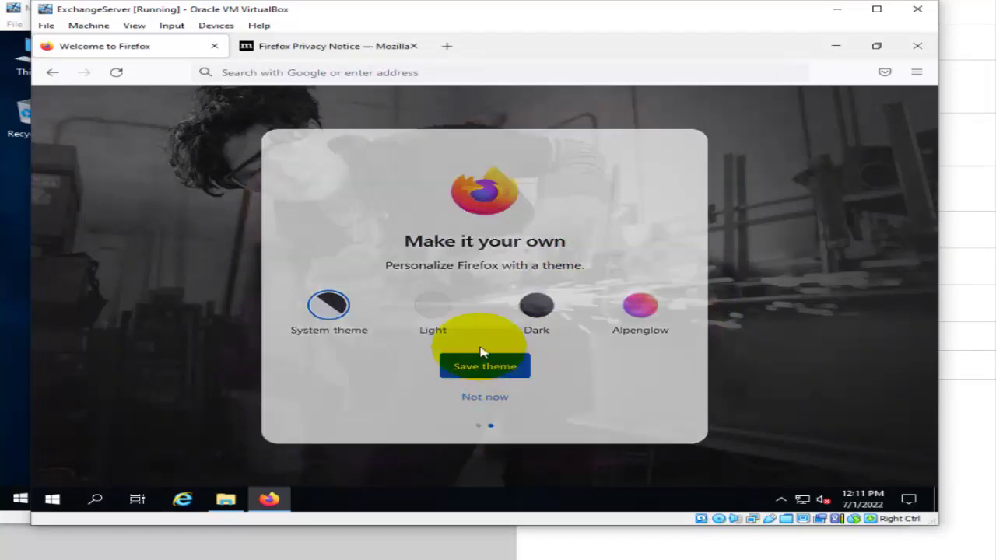
Open facebook.com in Firefox to test browsing, and close the browser.
{"action": "left_click", "coordinate": [307, 375]}
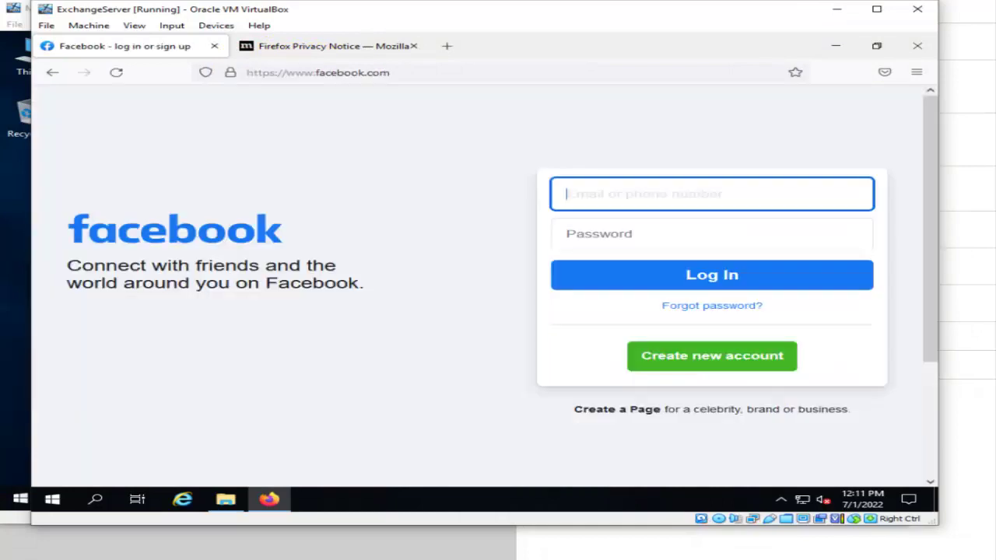
{"action": "left_click", "coordinate": [919, 47]}
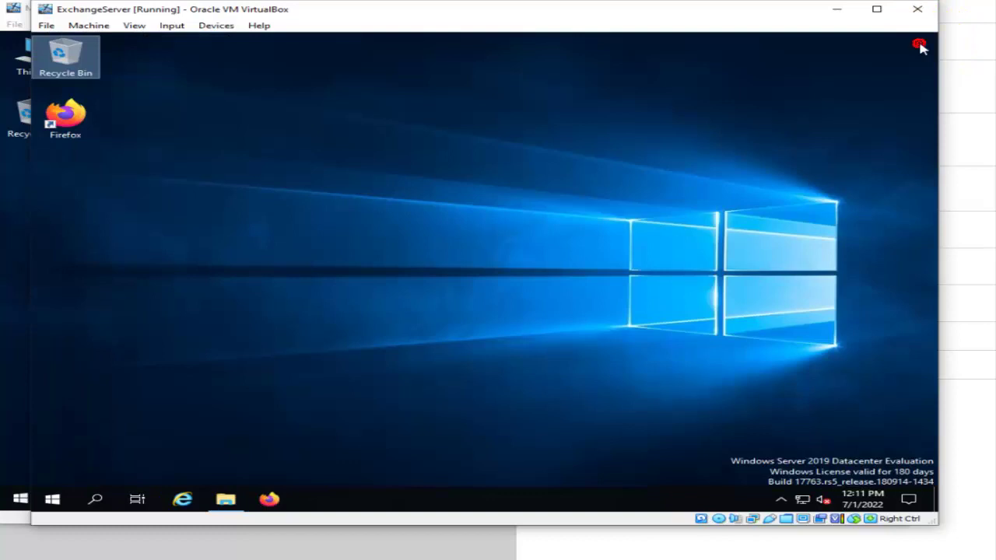
{"action": "left_click", "coordinate": [429, 266]}
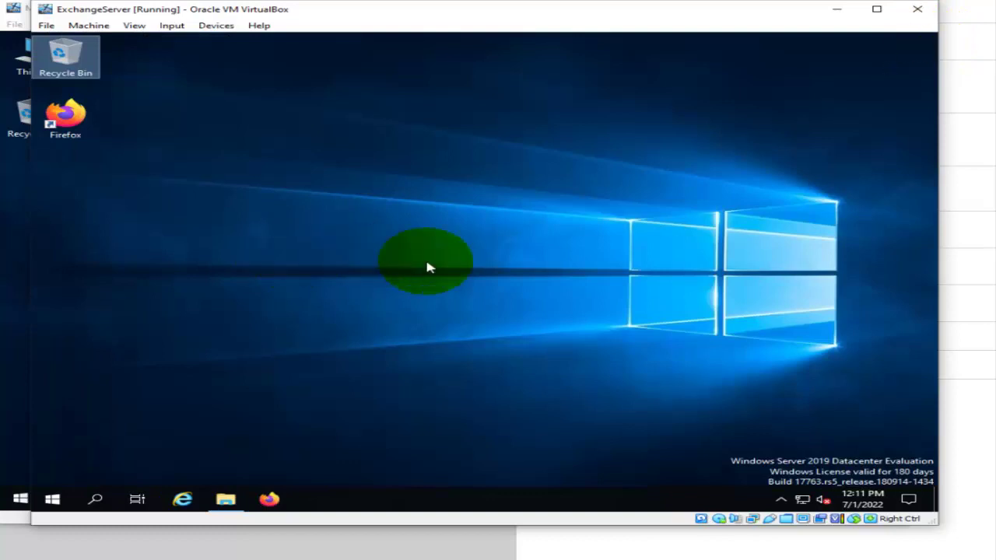
Close the prerequisites folder and launch Exchange Server 2019 CU12 setup from CD Drive (D:) in This PC.
{"action": "left_click", "coordinate": [228, 500]}
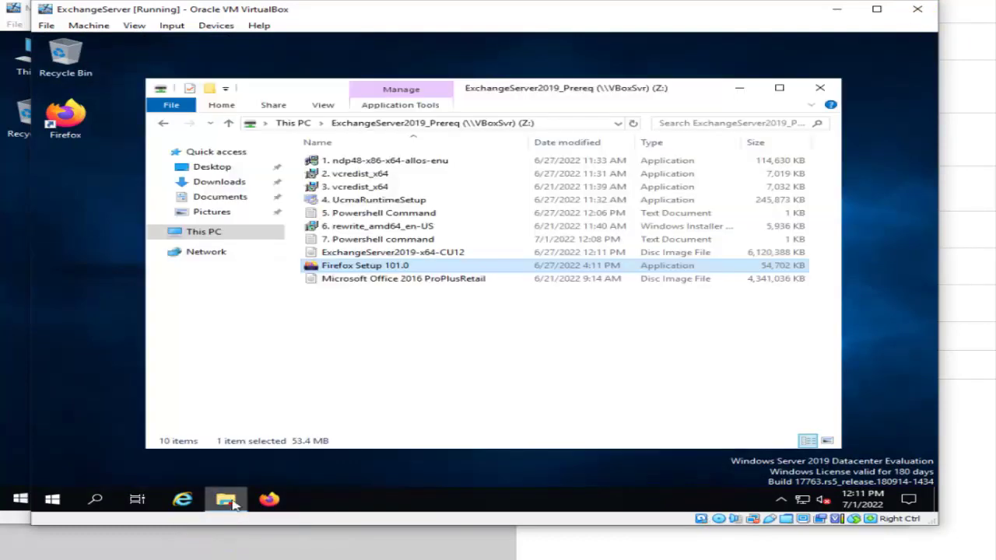
{"action": "left_click", "coordinate": [821, 88]}
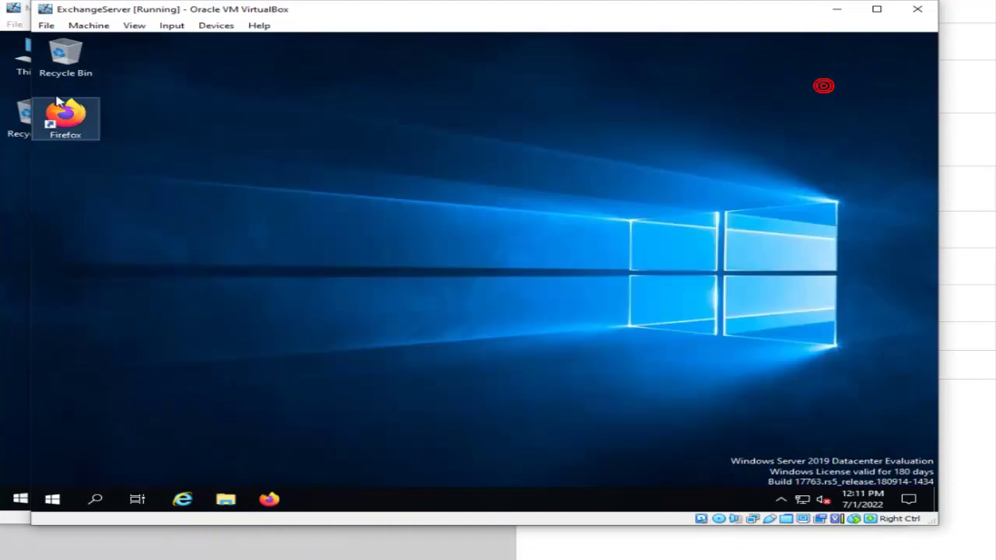
{"action": "double_click", "coordinate": [65, 54]}
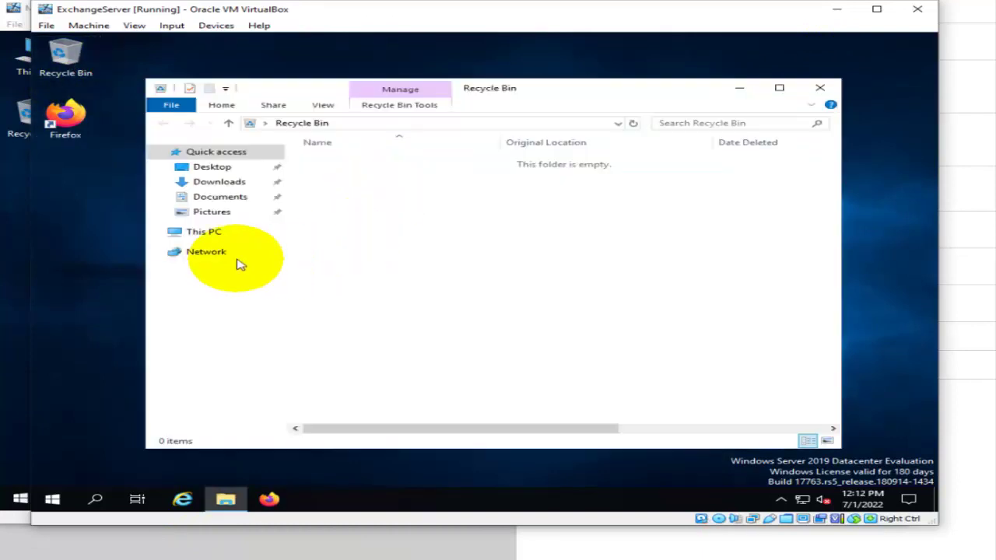
{"action": "left_click", "coordinate": [220, 233]}
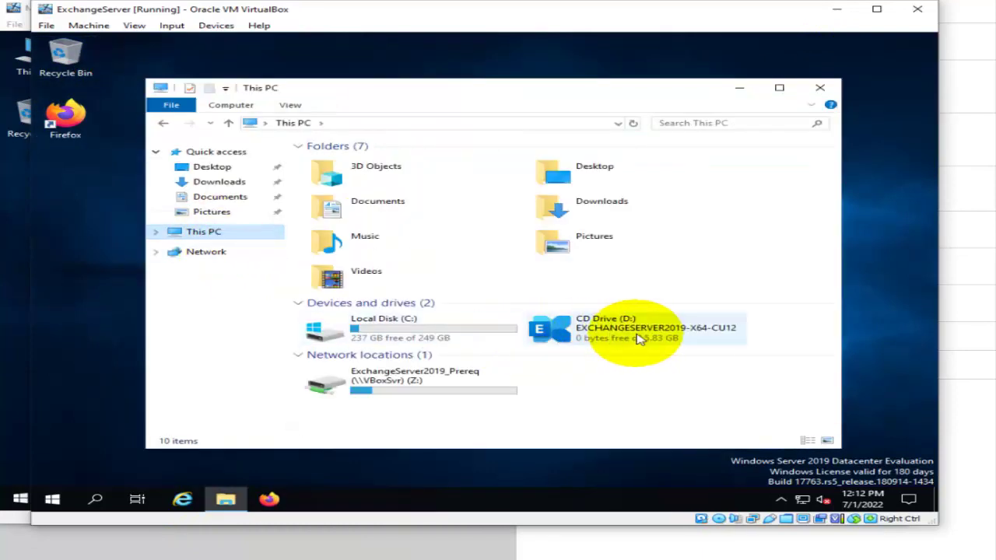
{"action": "left_click", "coordinate": [603, 335]}
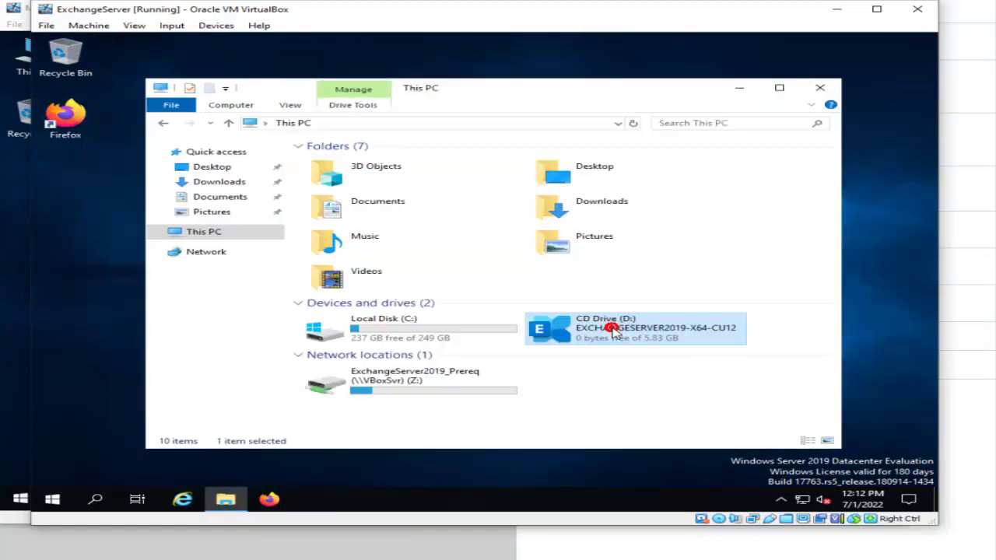
{"action": "double_click", "coordinate": [604, 335]}
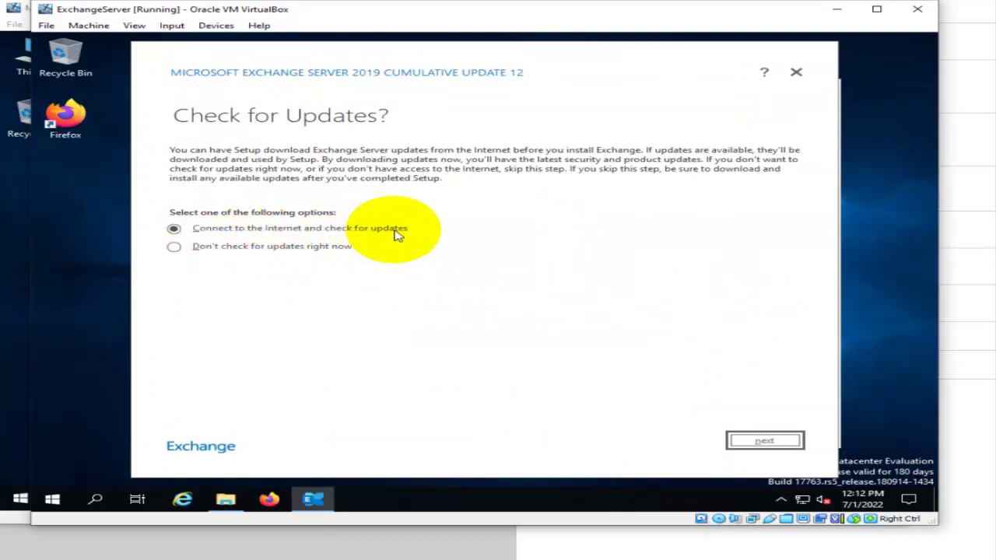
Let Exchange setup connect to the Internet and check for updates, and continue past the Introduction page.
{"action": "left_click", "coordinate": [766, 441]}
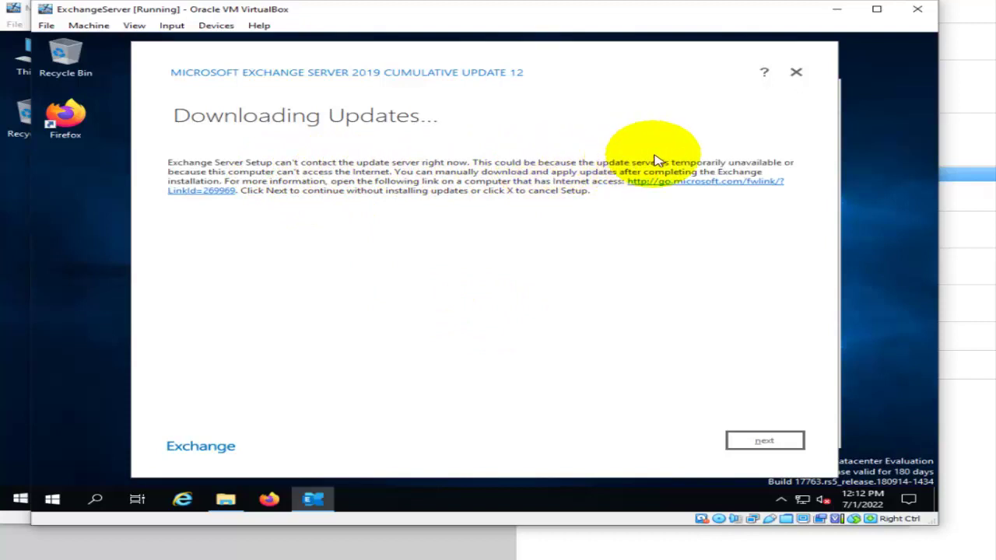
{"action": "left_click", "coordinate": [785, 442]}
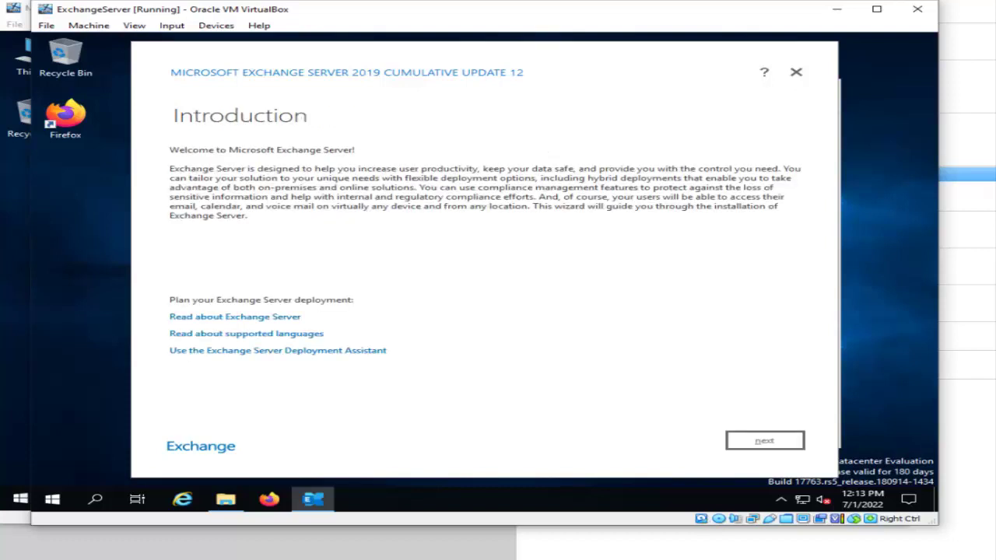
{"action": "left_click", "coordinate": [762, 440]}
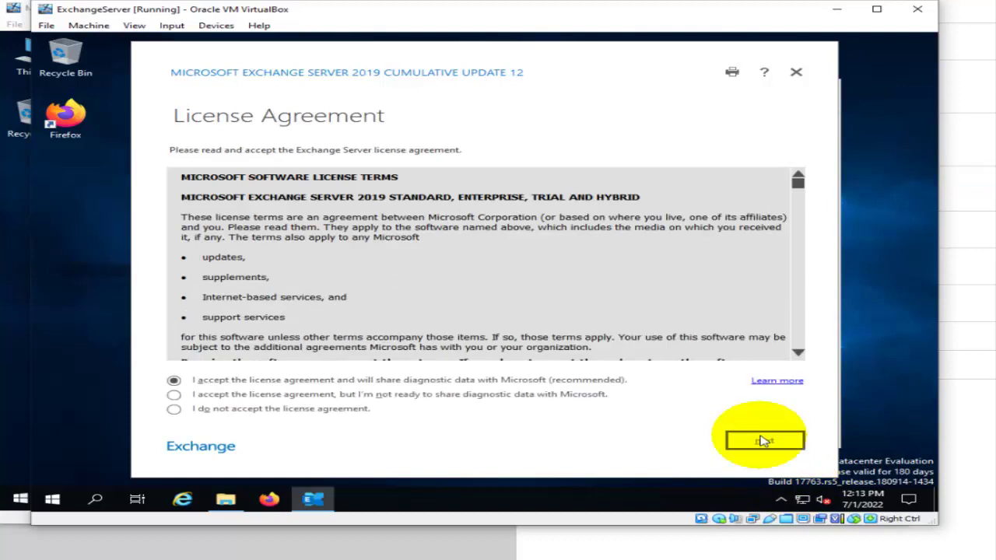
Accept the license agreement with diagnostic data sharing, and use the recommended settings.
{"action": "left_click", "coordinate": [173, 381]}
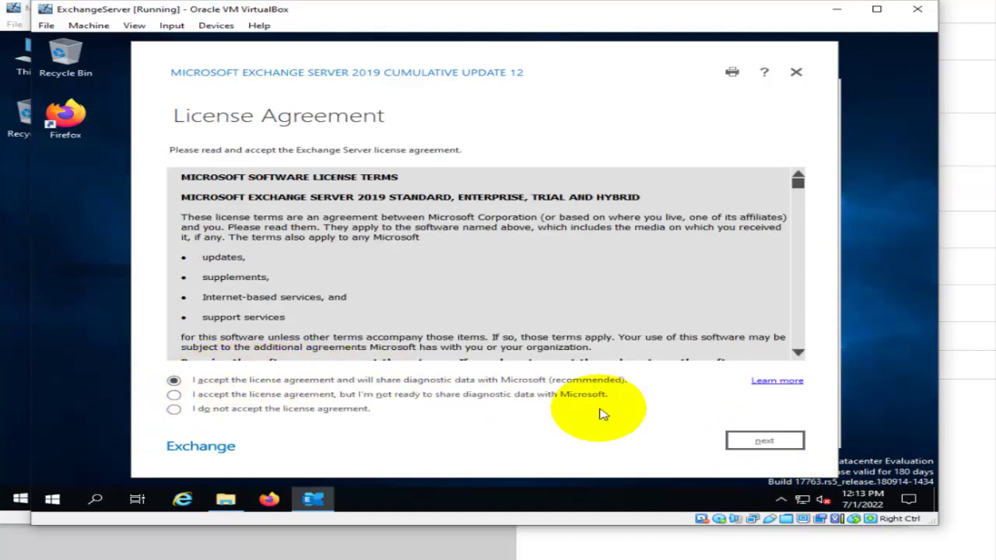
{"action": "left_click", "coordinate": [766, 442]}
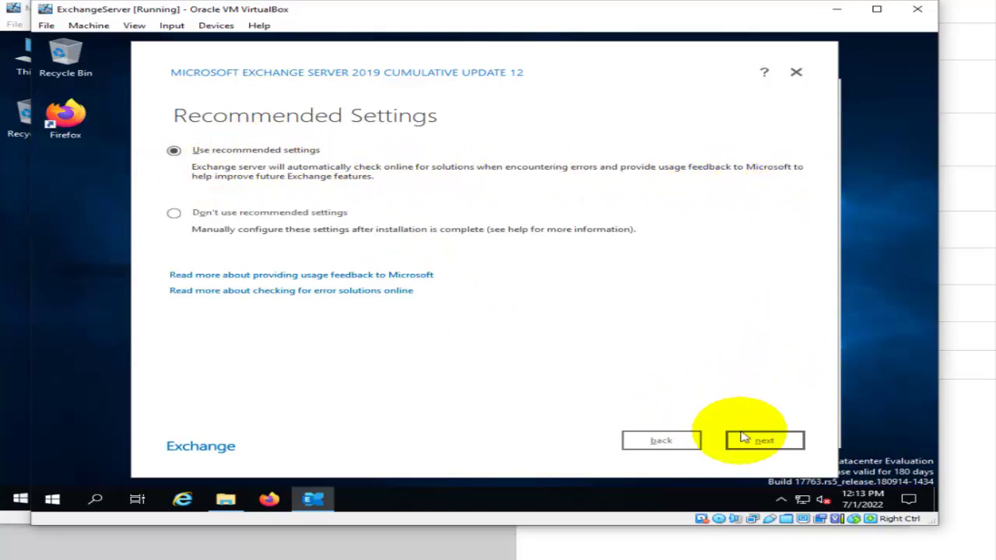
{"action": "left_click", "coordinate": [765, 441]}
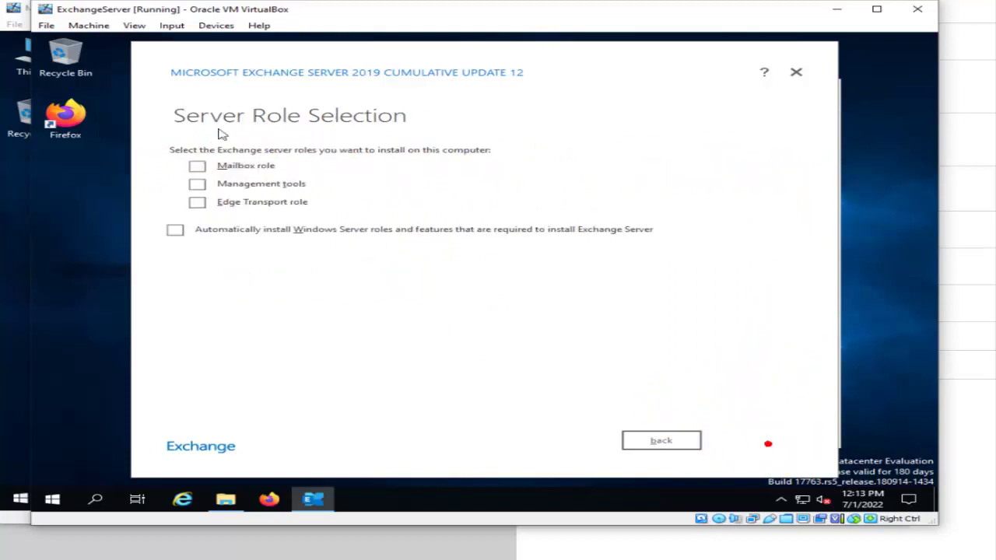
Select the Mailbox role with automatic installation of required Windows Server roles and features, and accept the installation path C:\Program Files\Microsoft\Exchange Server\V15.
{"action": "left_click", "coordinate": [199, 167]}
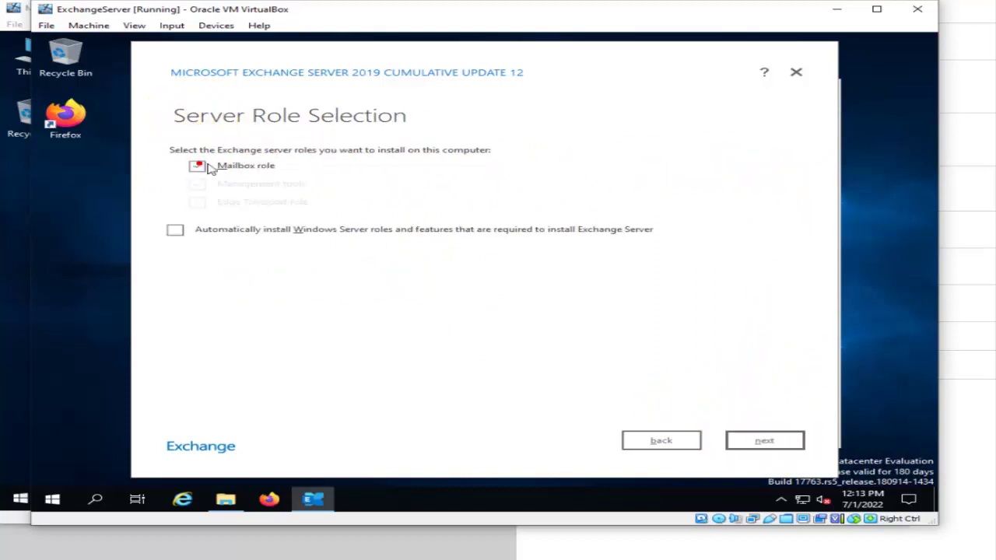
{"action": "left_click", "coordinate": [174, 232]}
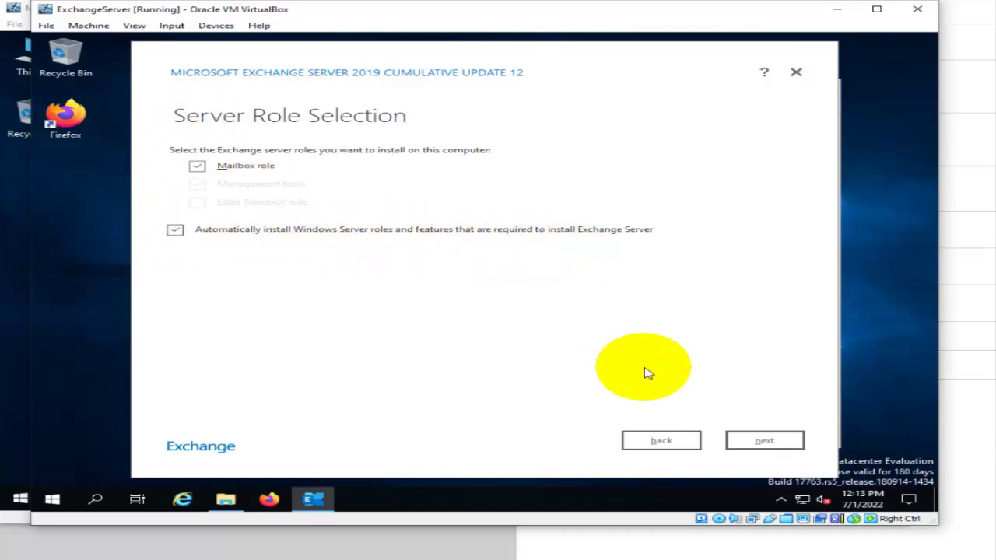
{"action": "left_click", "coordinate": [765, 442]}
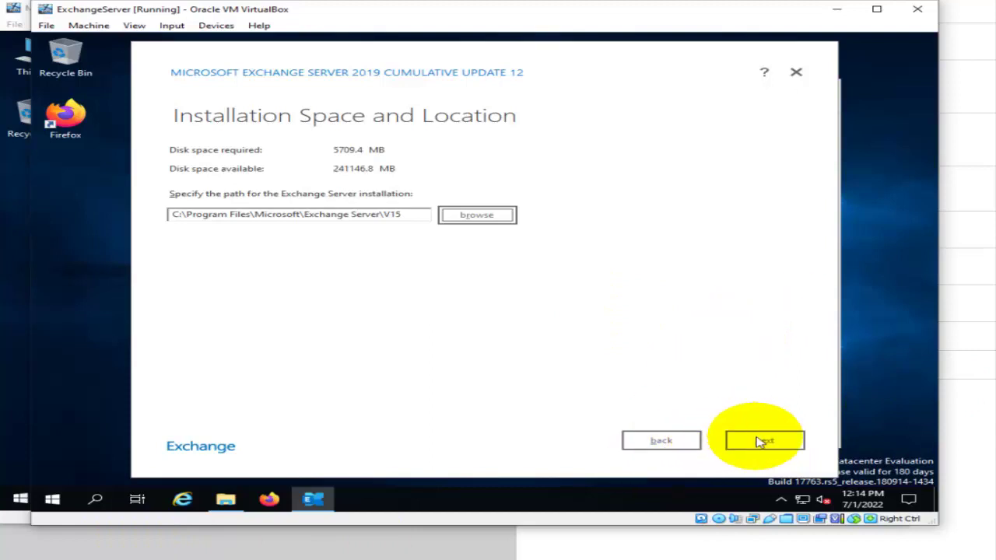
{"action": "left_click", "coordinate": [762, 442]}
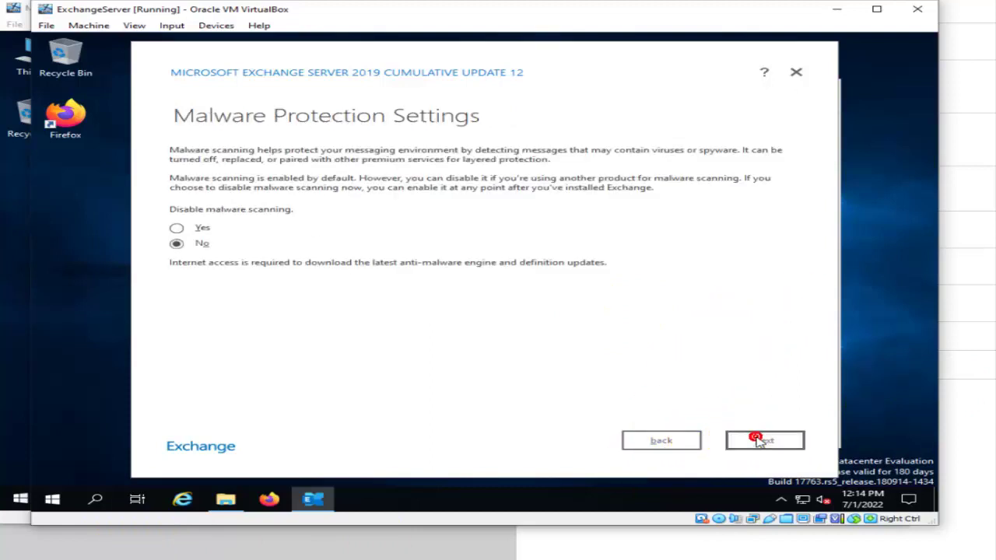
Keep malware scanning enabled, run the readiness checks, and start the Exchange Server installation.
{"action": "left_click", "coordinate": [761, 442]}
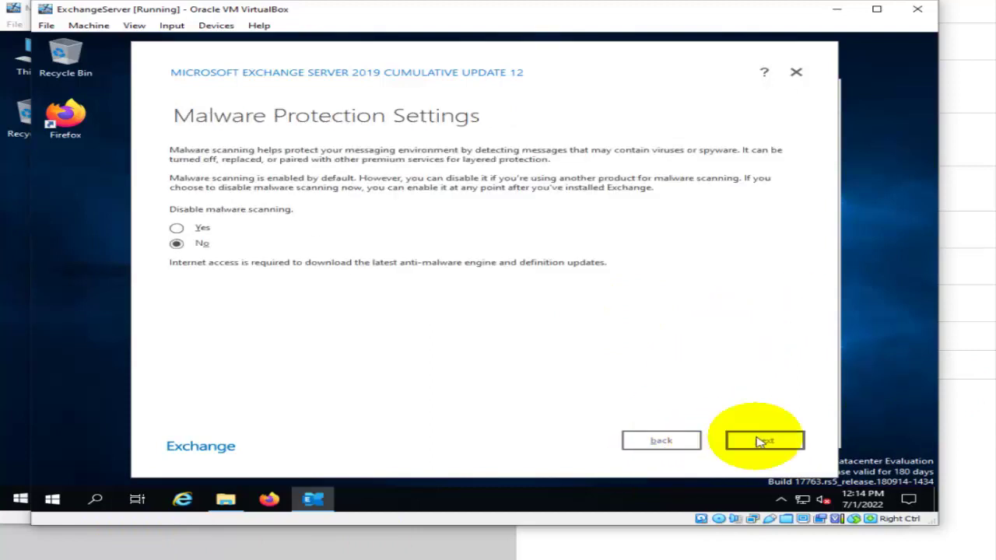
{"action": "left_click", "coordinate": [759, 441]}
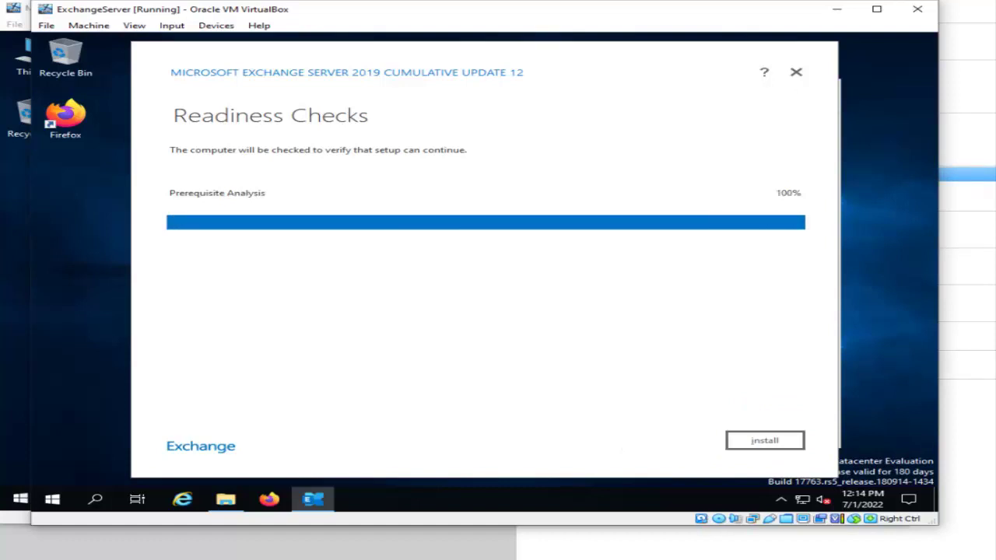
{"action": "left_click", "coordinate": [754, 442]}
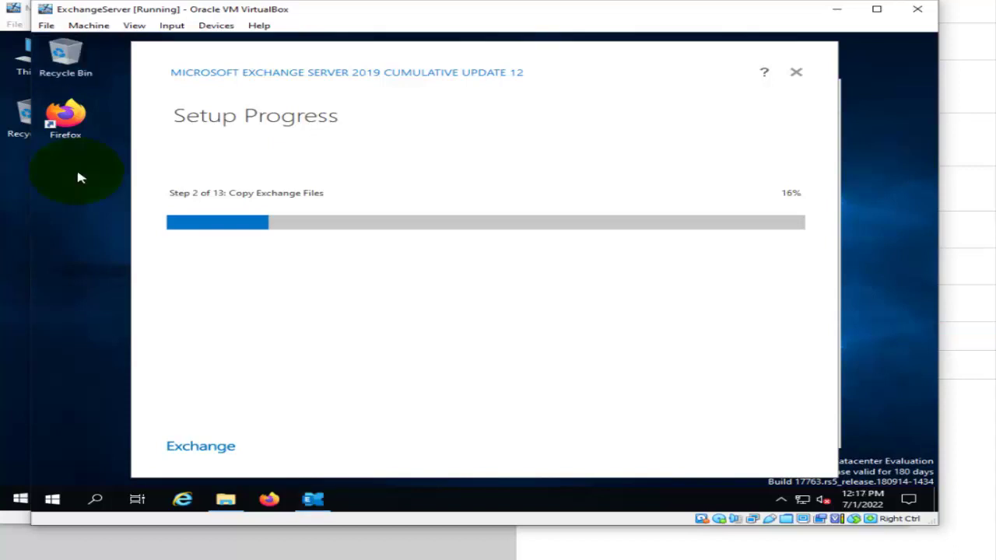
{"action": "right_click", "coordinate": [78, 179]}
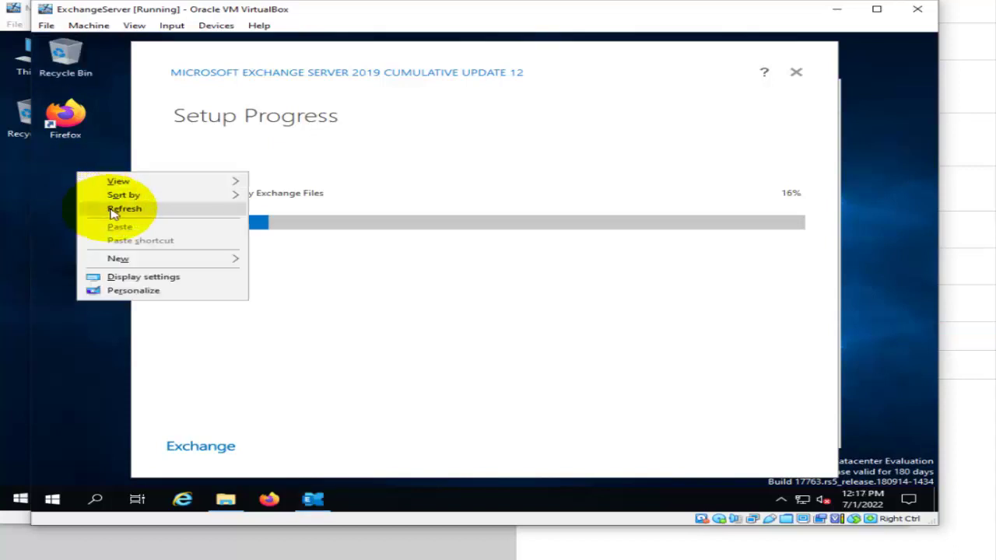
{"action": "left_click", "coordinate": [111, 208]}
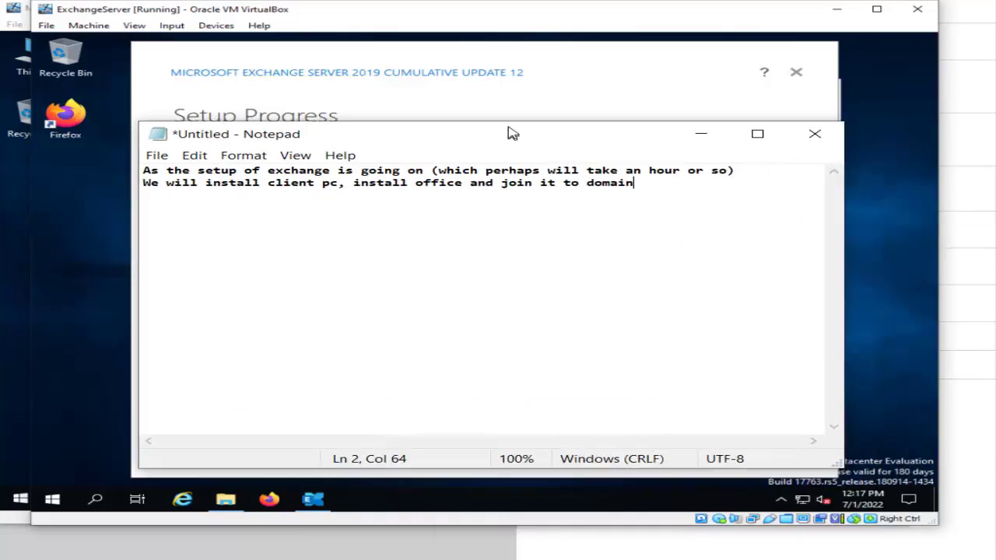
{"action": "left_click_drag", "start_coordinate": [507, 133], "coordinate": [514, 124]}
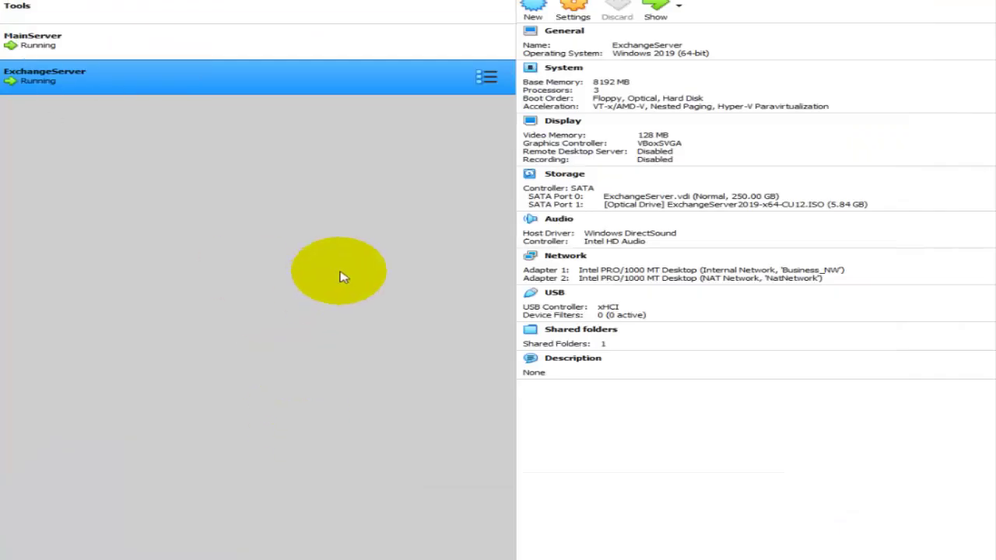
Switch to the MainServer virtual machine and open Active Directory Users and Computers from Server Manager.
{"action": "mouse_move", "coordinate": [670, 556]}
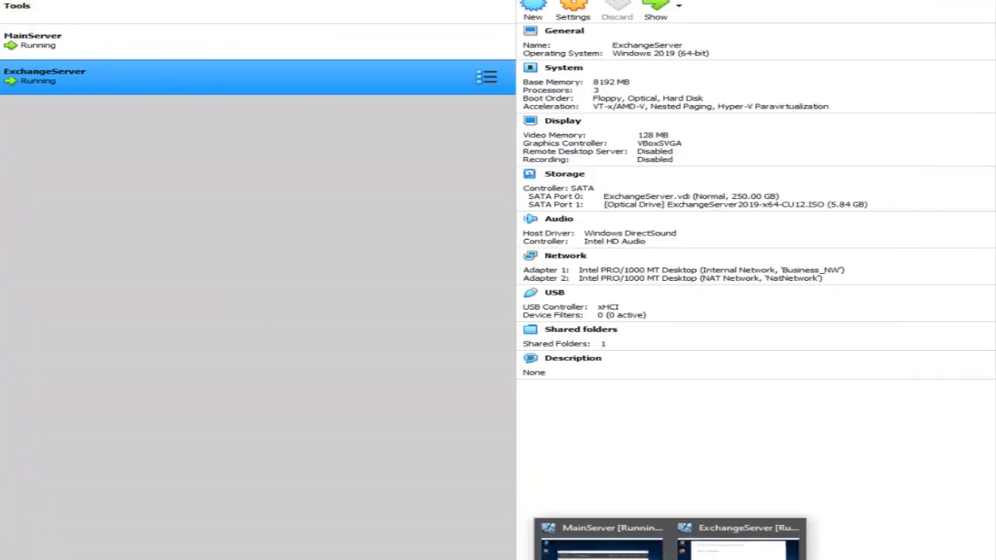
{"action": "left_click", "coordinate": [603, 545]}
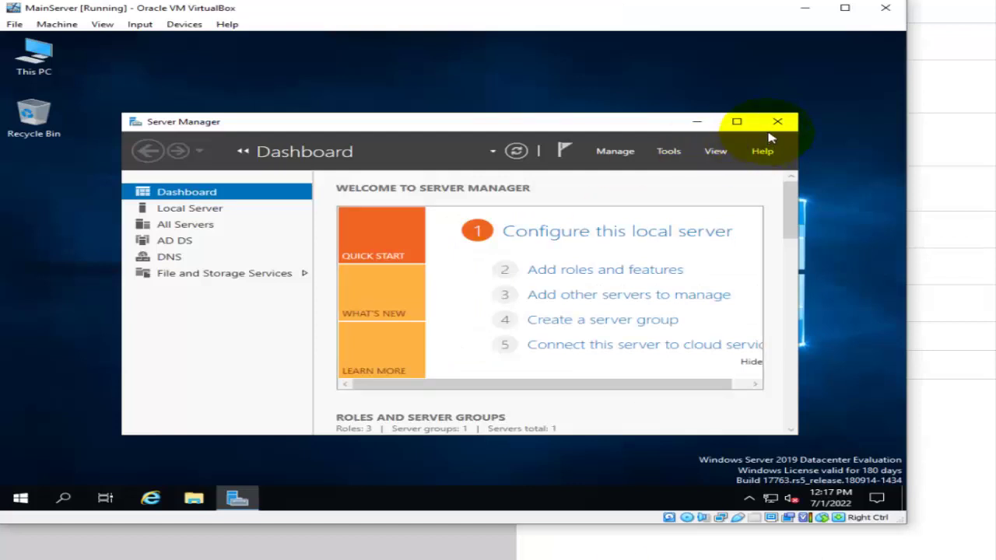
{"action": "left_click", "coordinate": [175, 241]}
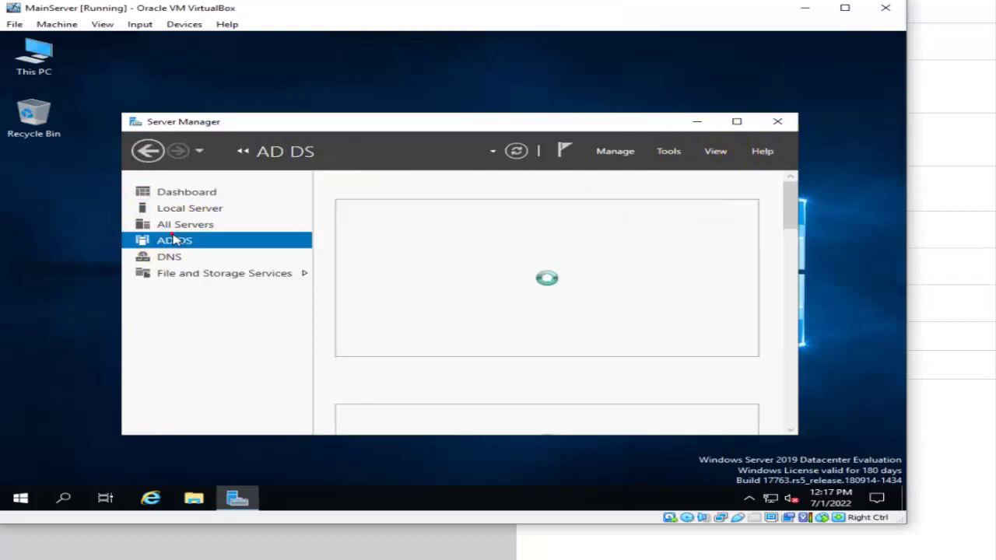
{"action": "left_click", "coordinate": [669, 151]}
{"action": "left_click", "coordinate": [722, 223]}
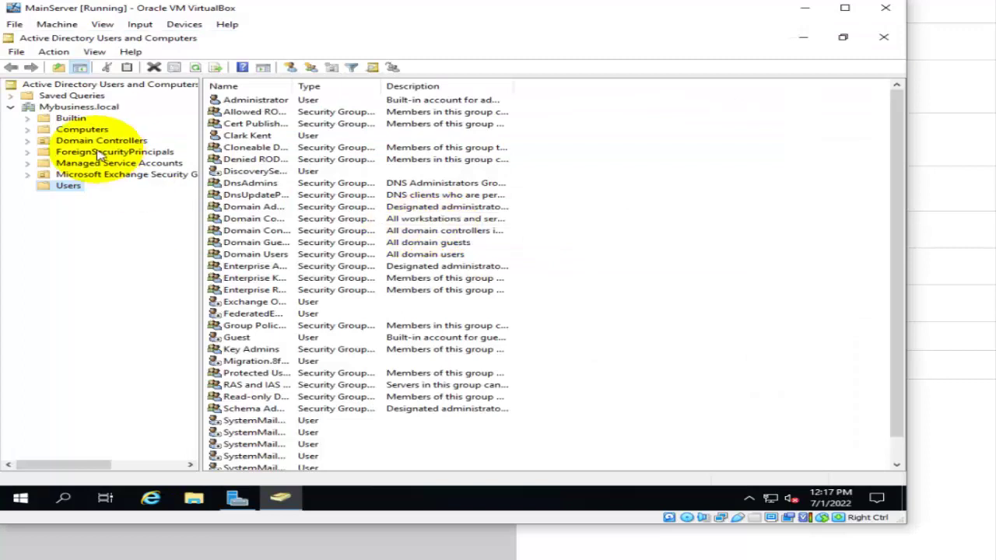
Examine the Computers and Domain Controllers containers of Mybusiness.local with full names shown, and return to the VirtualBox Manager.
{"action": "left_click", "coordinate": [87, 130]}
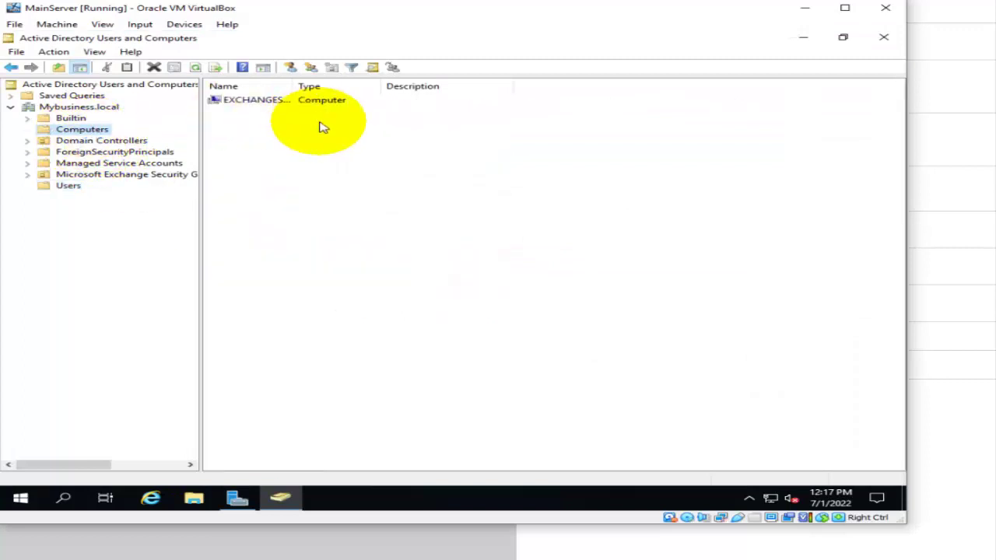
{"action": "double_click", "coordinate": [295, 87]}
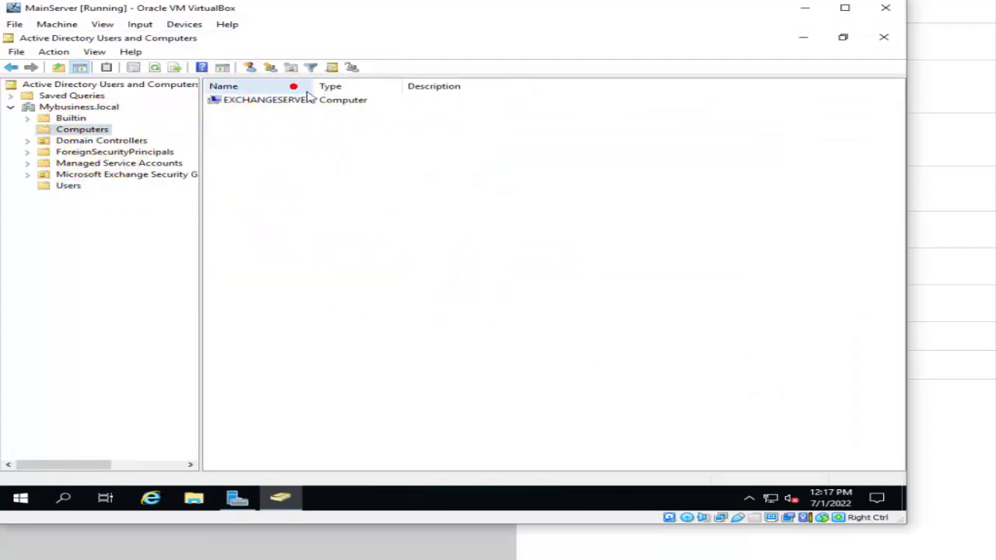
{"action": "left_click", "coordinate": [119, 141]}
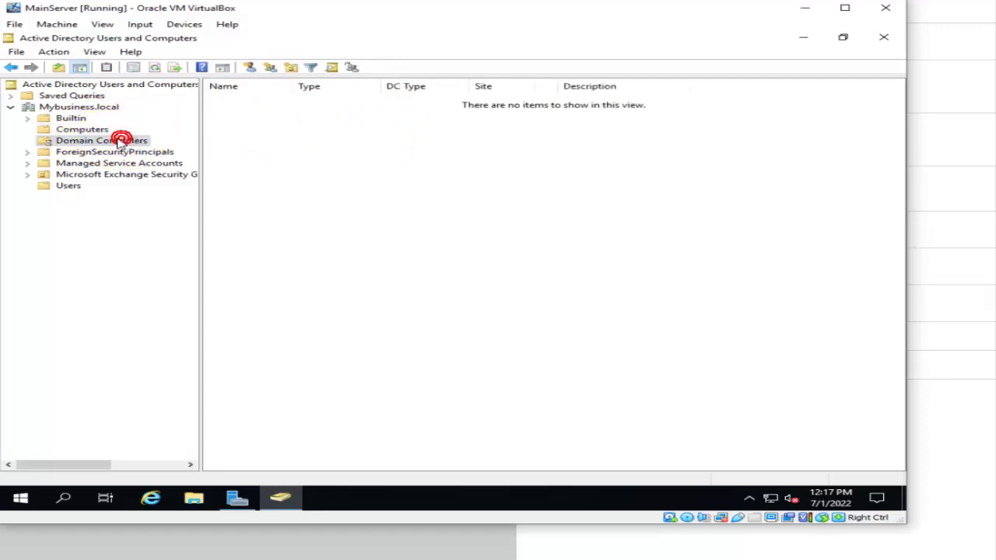
{"action": "left_click", "coordinate": [95, 129]}
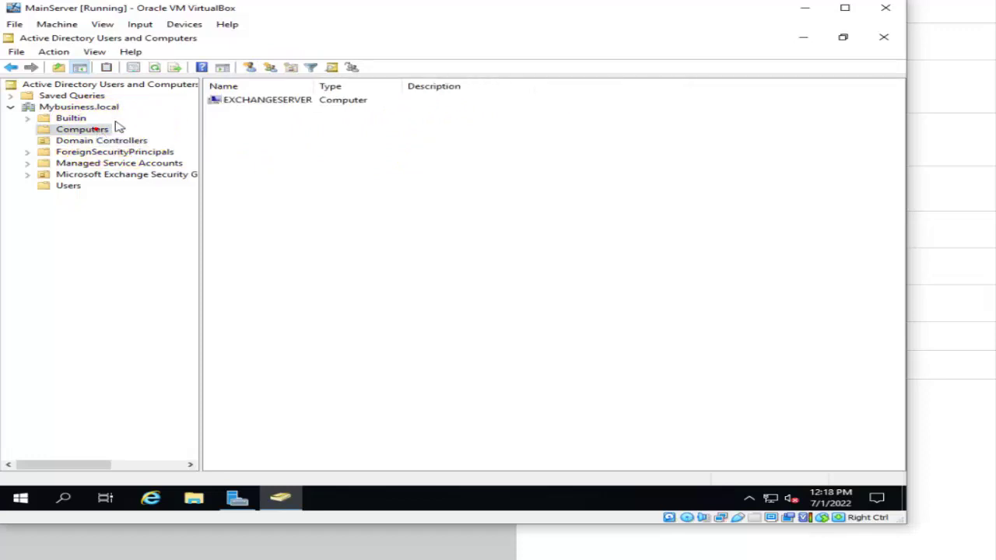
{"action": "left_click", "coordinate": [797, 39]}
{"action": "left_click", "coordinate": [34, 55]}
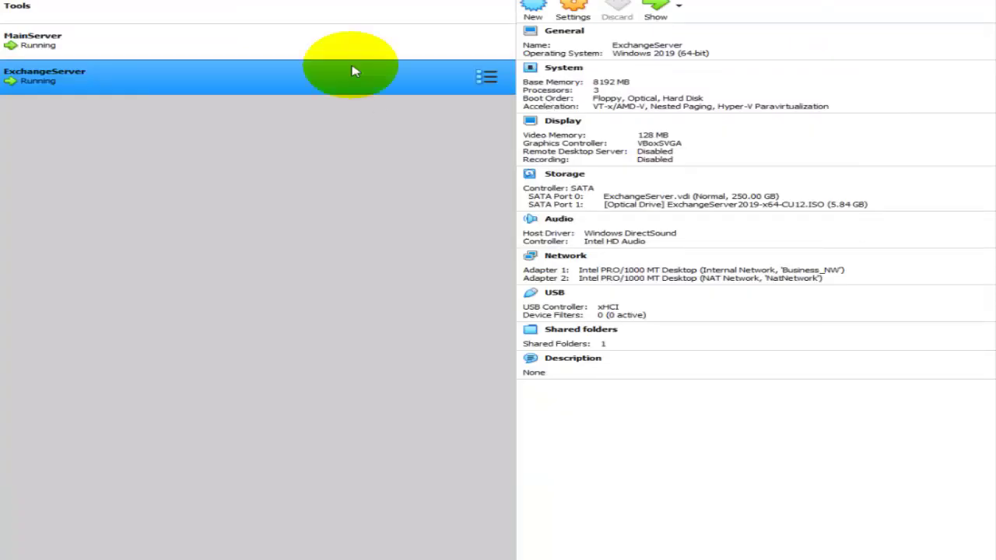
Create a Windows 10 (64-bit) virtual machine named ClientWorkstation with 2048 MB memory and a dynamically allocated 50 GB VDI disk.
{"action": "left_click", "coordinate": [533, 9]}
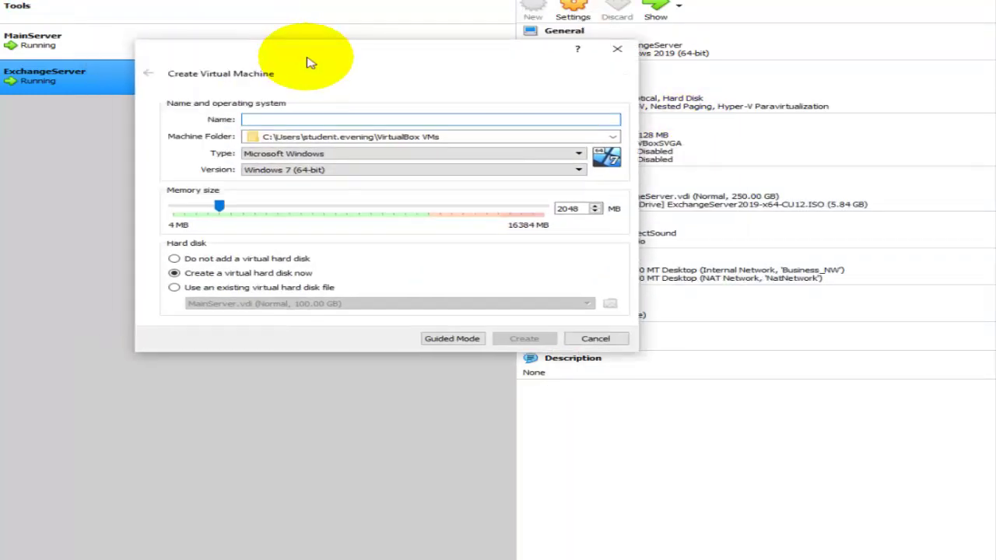
{"action": "type", "text": "ClientWorkstation"}
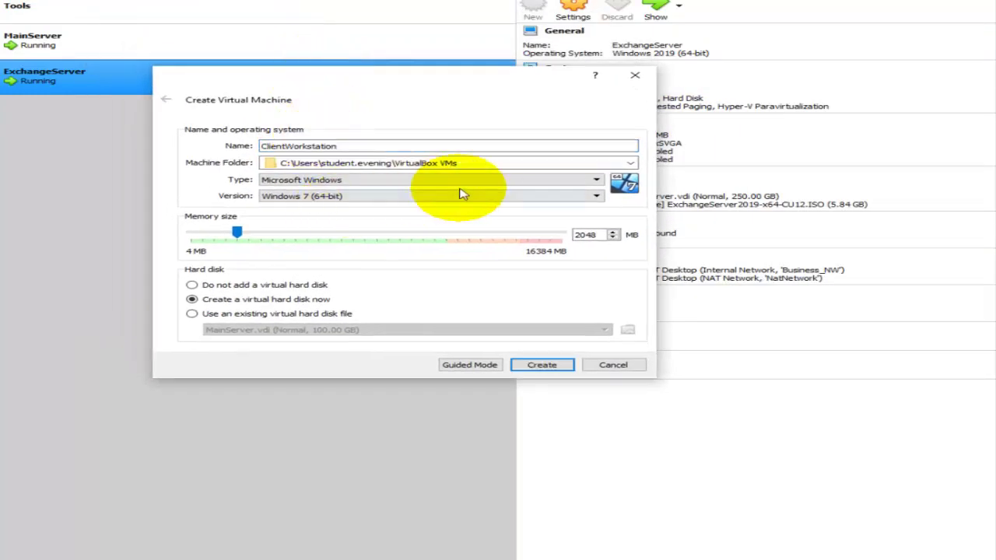
{"action": "left_click", "coordinate": [567, 199]}
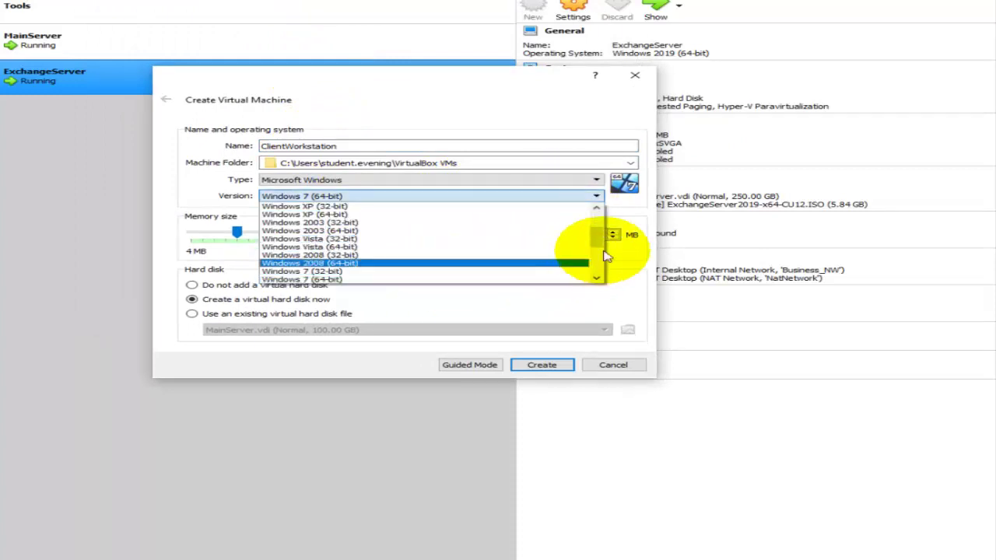
{"action": "scroll", "coordinate": [605, 257], "scroll_direction": "down", "scroll_amount": 3}
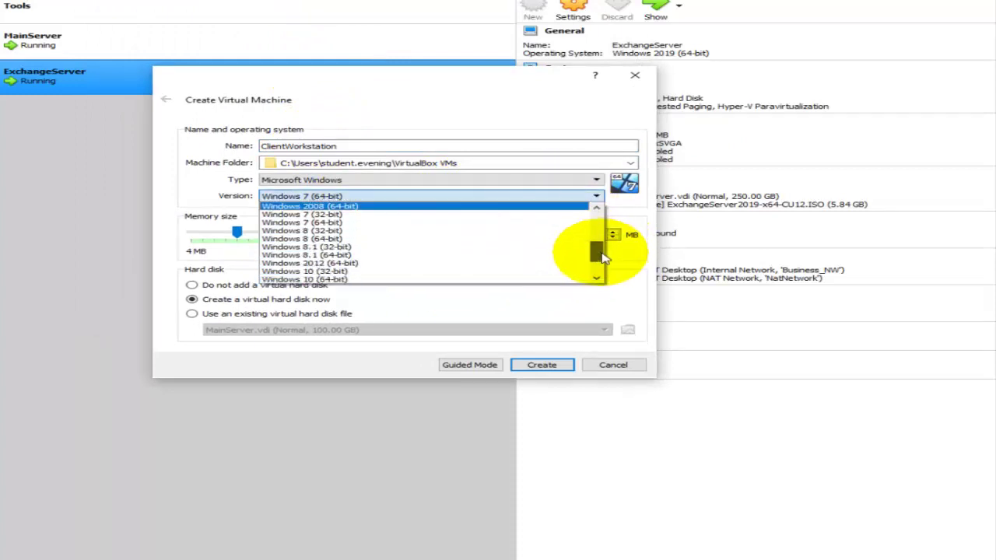
{"action": "left_click", "coordinate": [397, 267]}
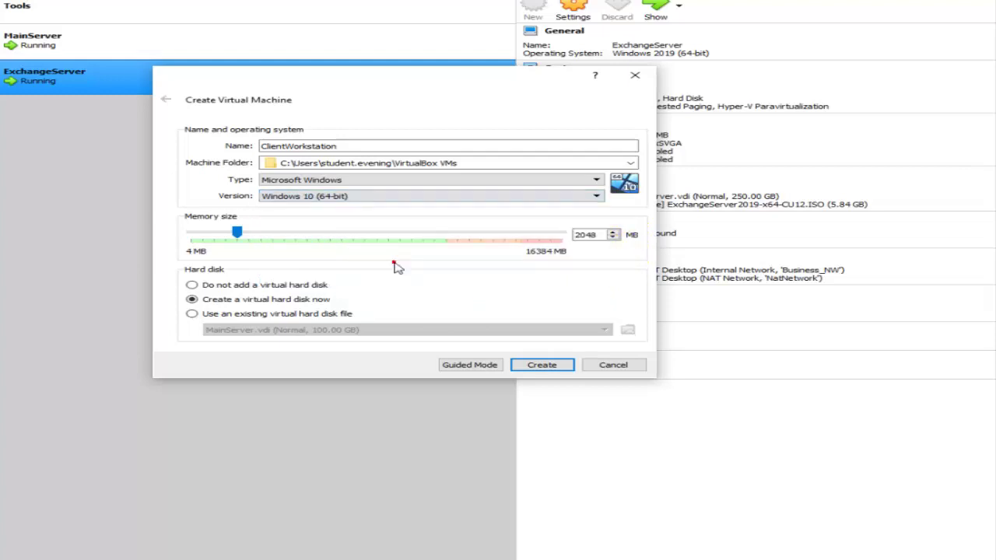
{"action": "left_click", "coordinate": [540, 365]}
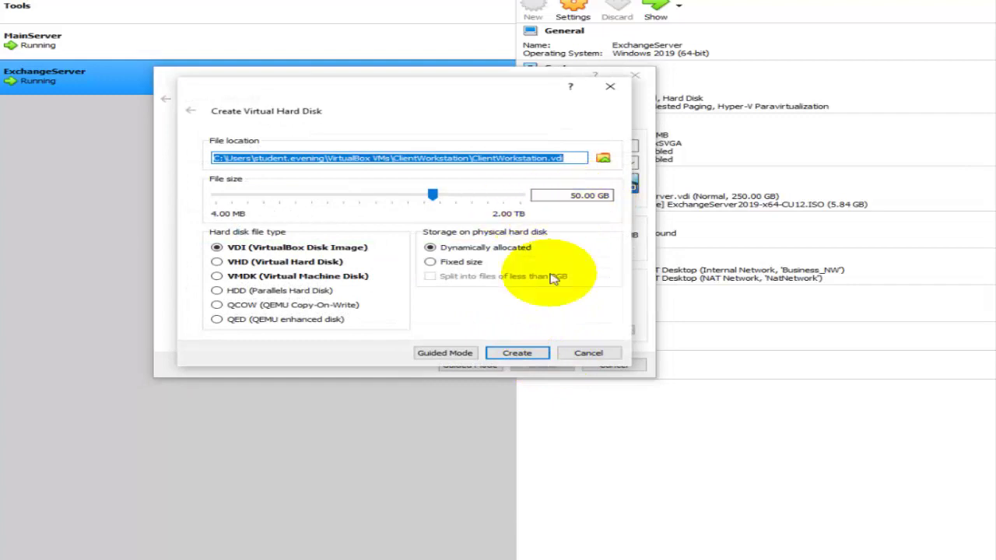
{"action": "left_click", "coordinate": [528, 356]}
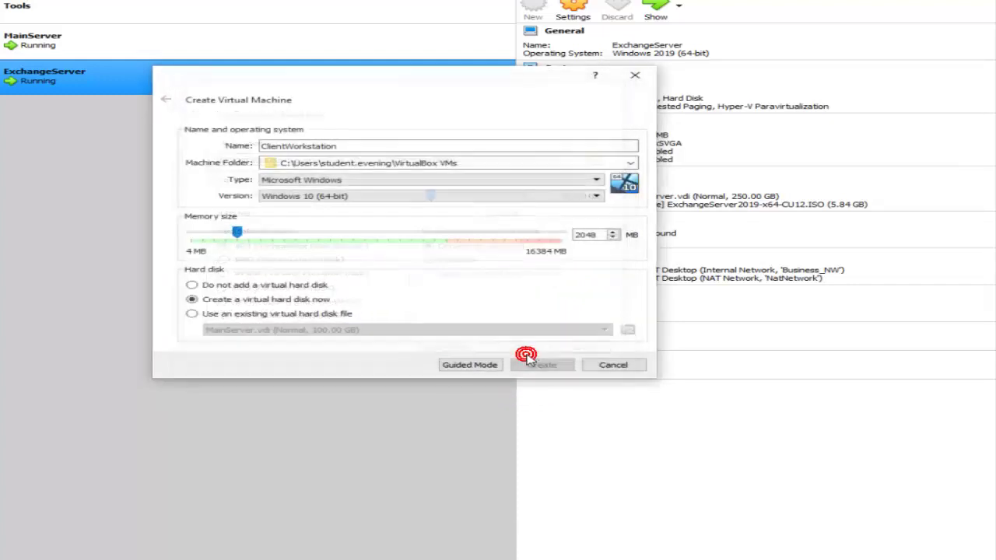
Attach network Adapter 1 of ClientWorkstation to the internal network Business_NW.
{"action": "left_click", "coordinate": [575, 12]}
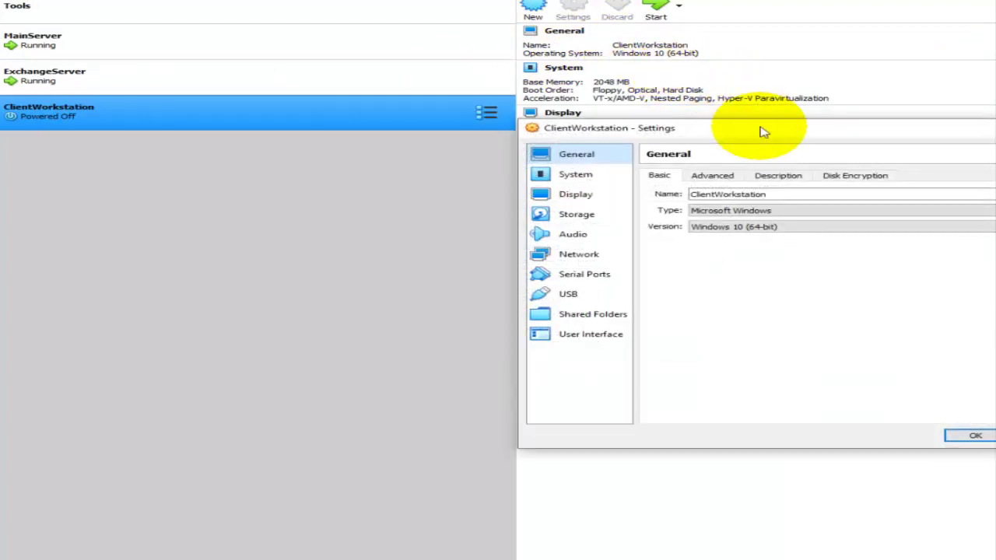
{"action": "left_click_drag", "start_coordinate": [755, 129], "coordinate": [450, 40]}
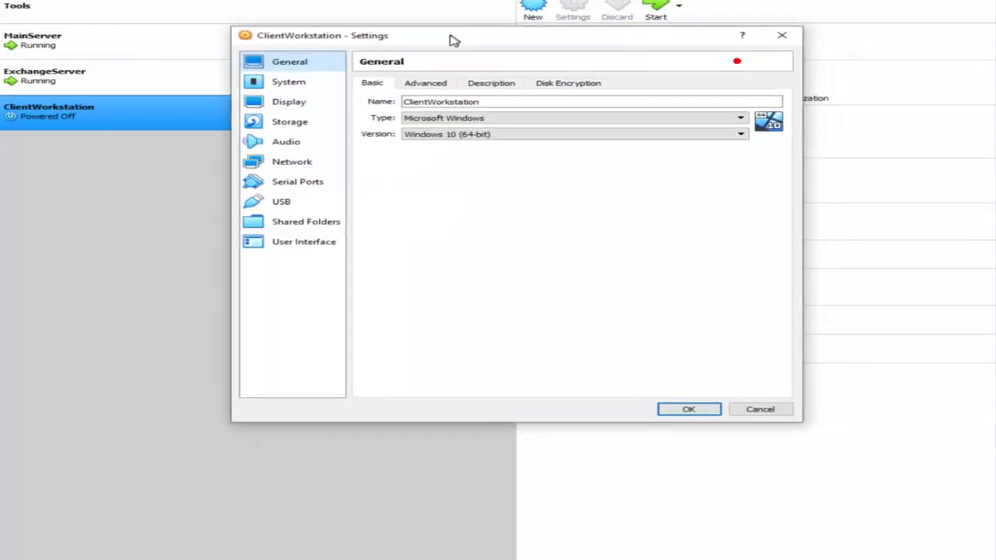
{"action": "left_click", "coordinate": [309, 167]}
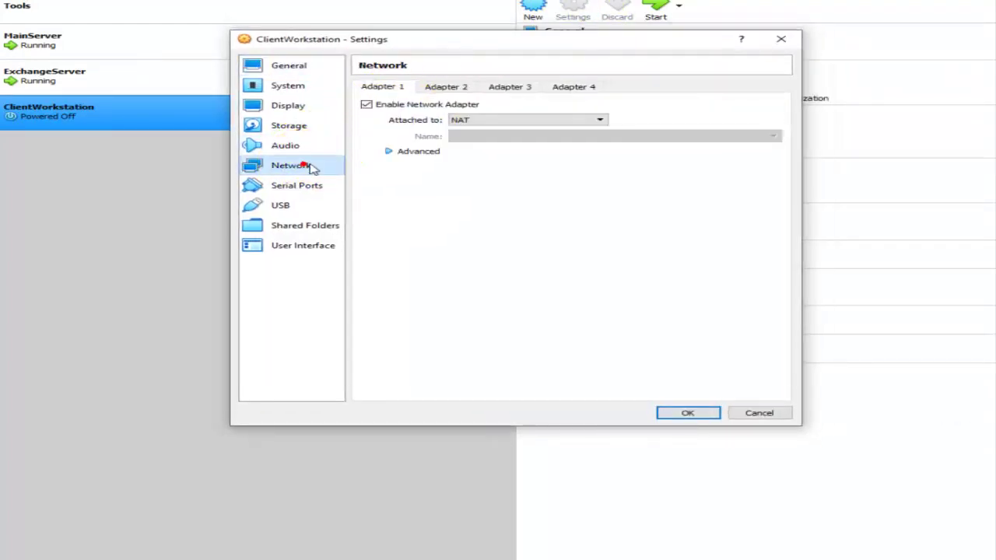
{"action": "left_click", "coordinate": [485, 121]}
{"action": "left_click", "coordinate": [488, 147]}
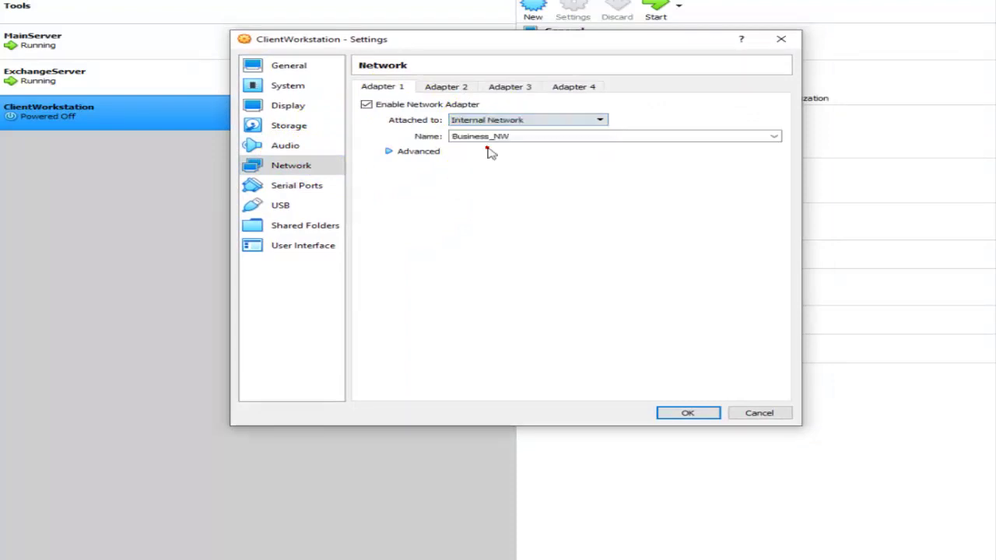
{"action": "left_click", "coordinate": [687, 413]}
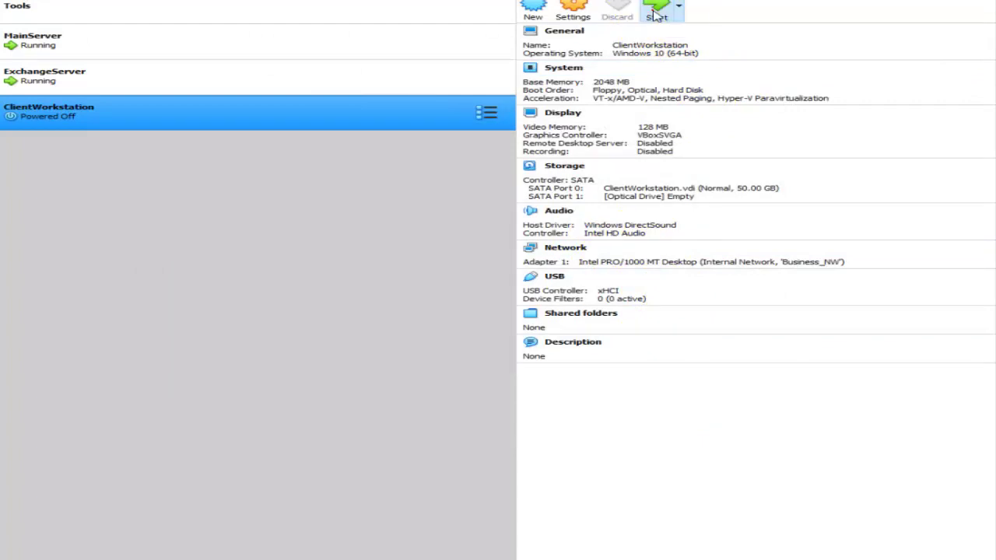
Start ClientWorkstation with Windows 10 Pro.iso as the start-up disk, and bring its window fully into view.
{"action": "left_click", "coordinate": [704, 226]}
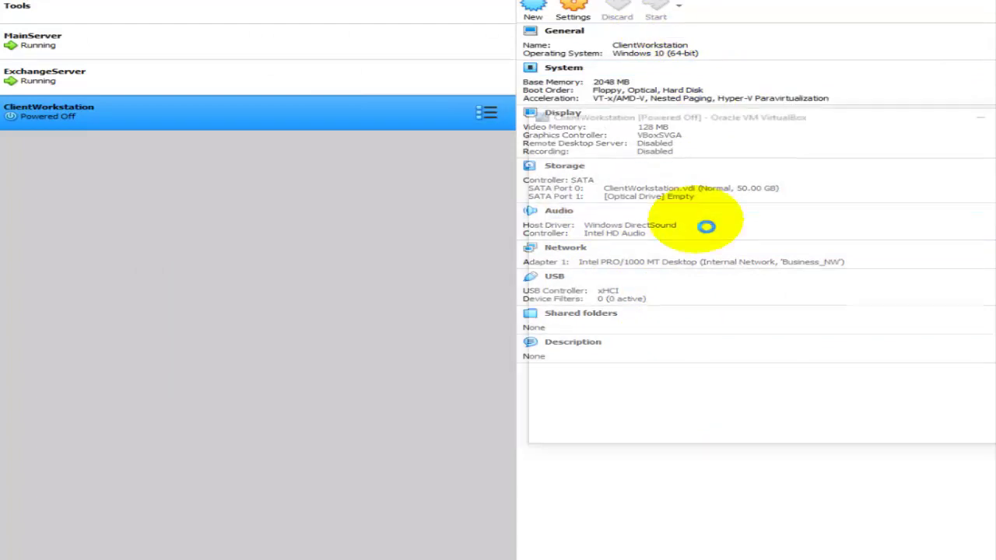
{"action": "left_click", "coordinate": [869, 343]}
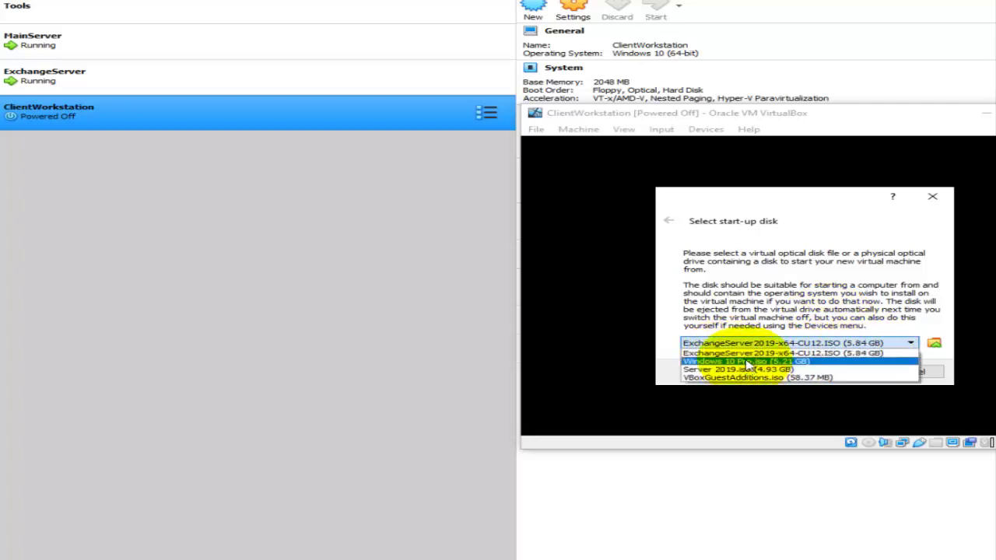
{"action": "left_click", "coordinate": [748, 363]}
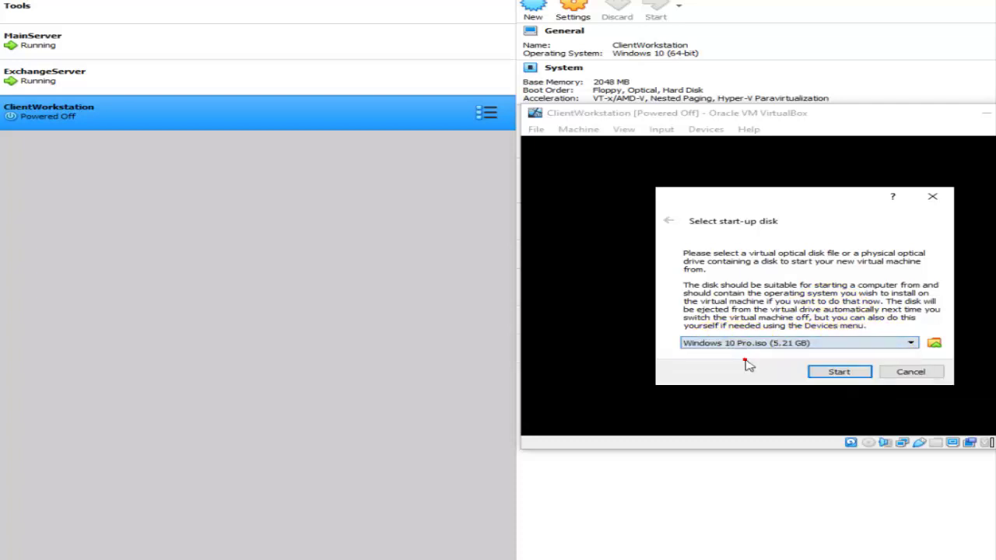
{"action": "left_click", "coordinate": [839, 371]}
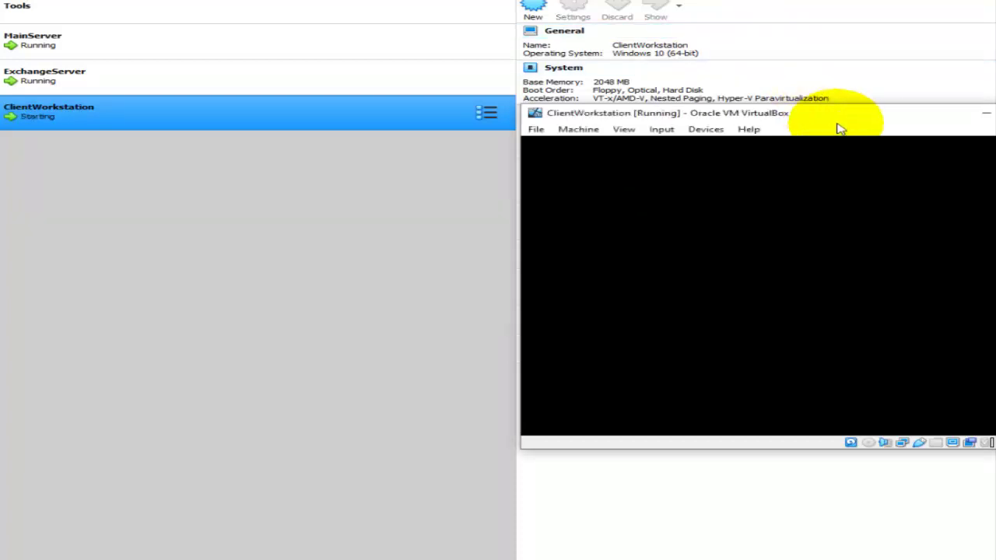
{"action": "left_click_drag", "start_coordinate": [835, 119], "coordinate": [501, 77]}
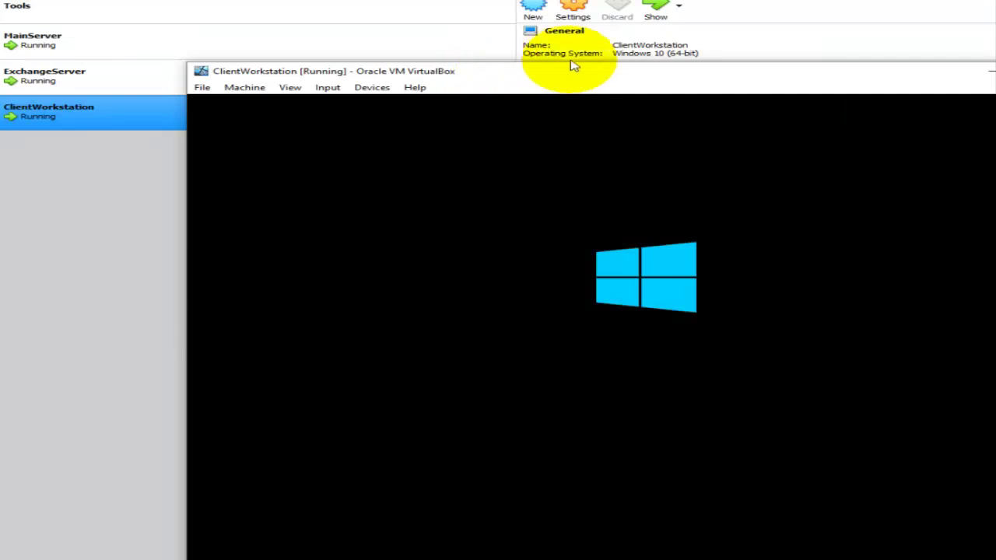
{"action": "left_click_drag", "start_coordinate": [590, 74], "coordinate": [458, 38]}
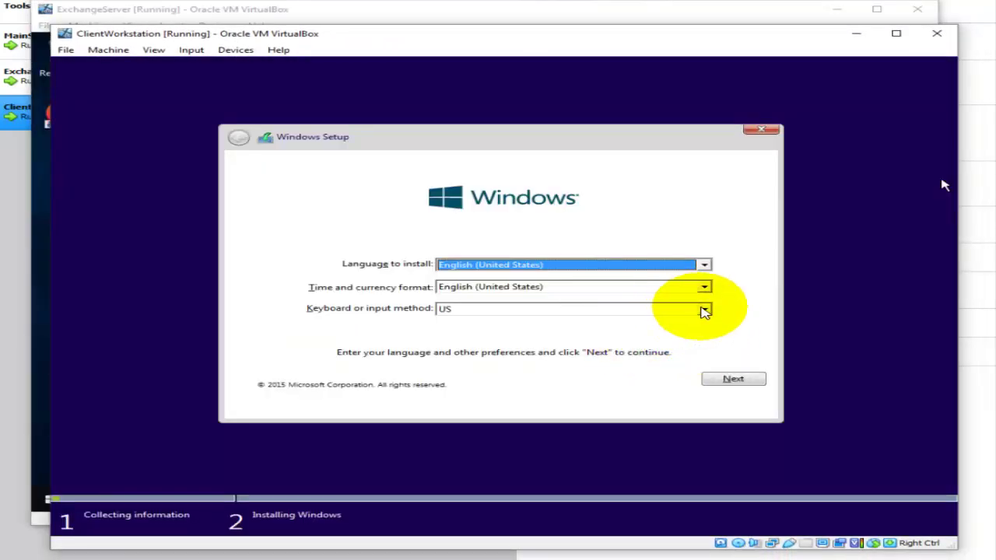
Install Windows 10 with English (United States) and US keyboard settings, accepting the license terms and using the Drive 0 unallocated space.
{"action": "left_click", "coordinate": [734, 380]}
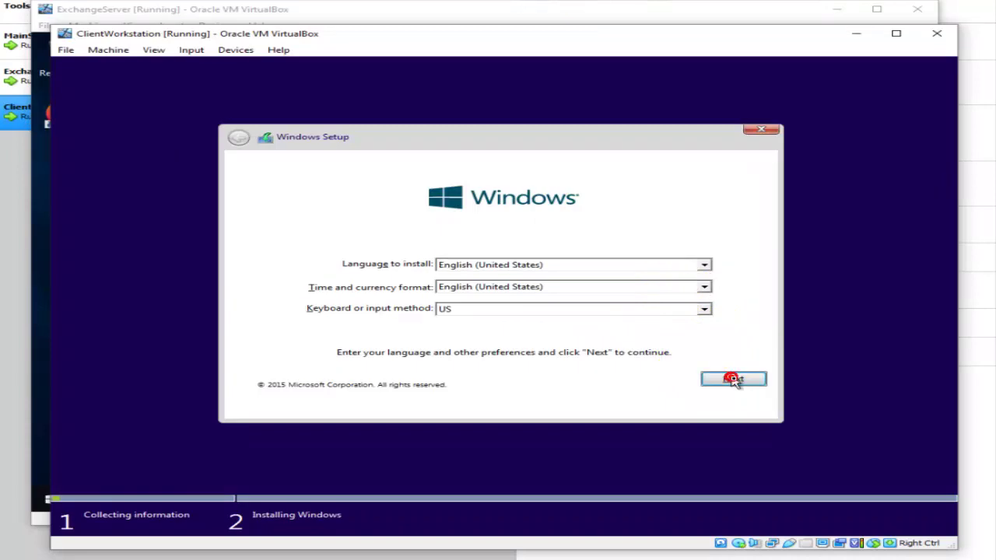
{"action": "left_click", "coordinate": [743, 405]}
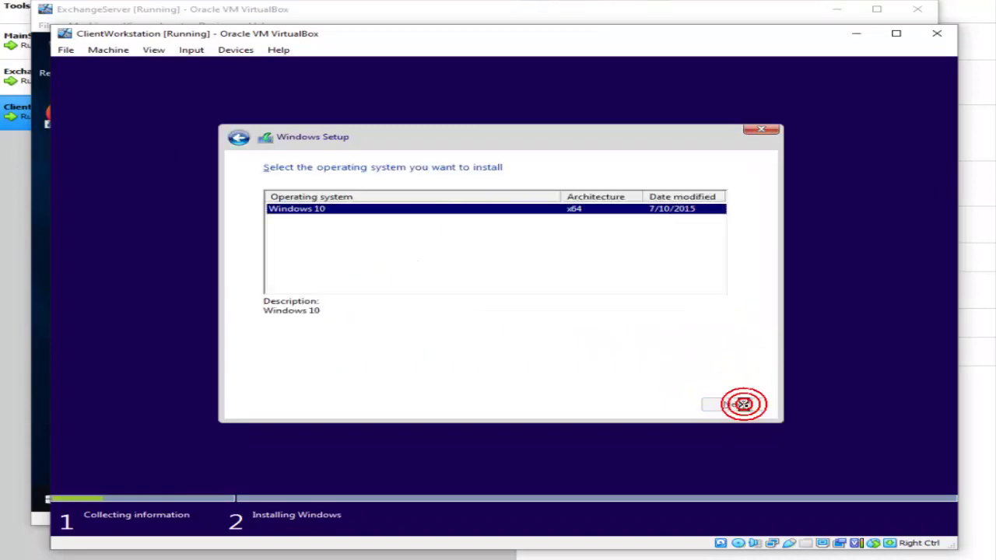
{"action": "left_click", "coordinate": [362, 376]}
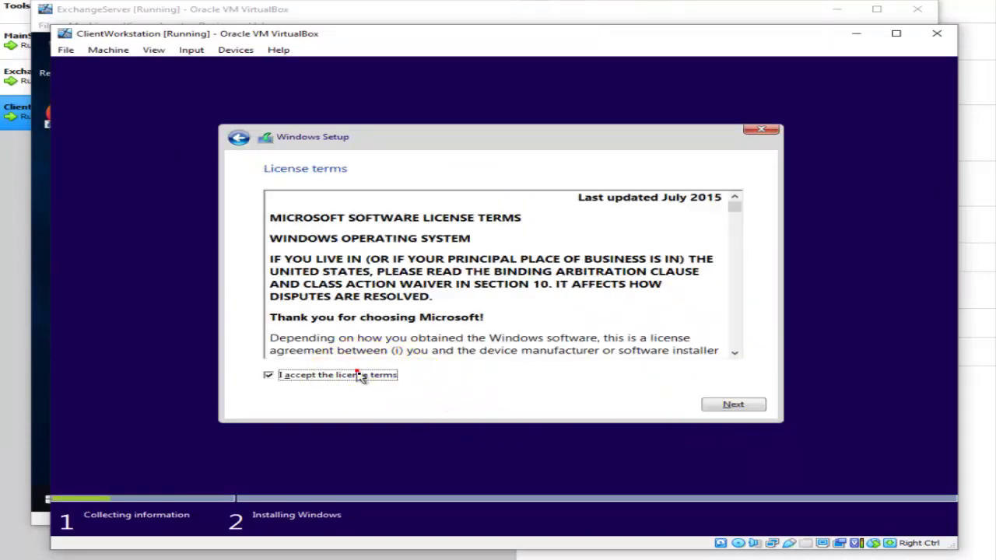
{"action": "left_click", "coordinate": [734, 404]}
{"action": "left_click", "coordinate": [445, 234]}
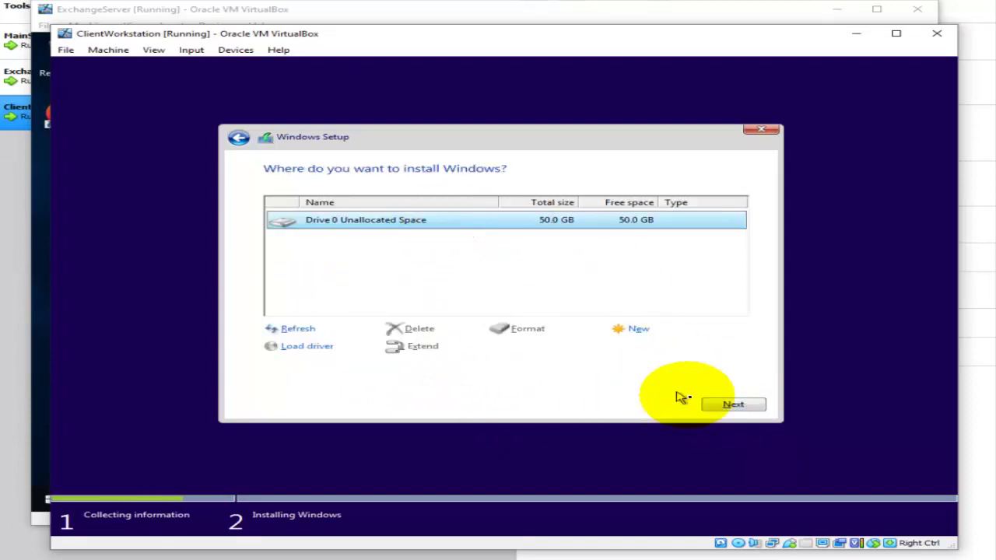
{"action": "left_click", "coordinate": [720, 404]}
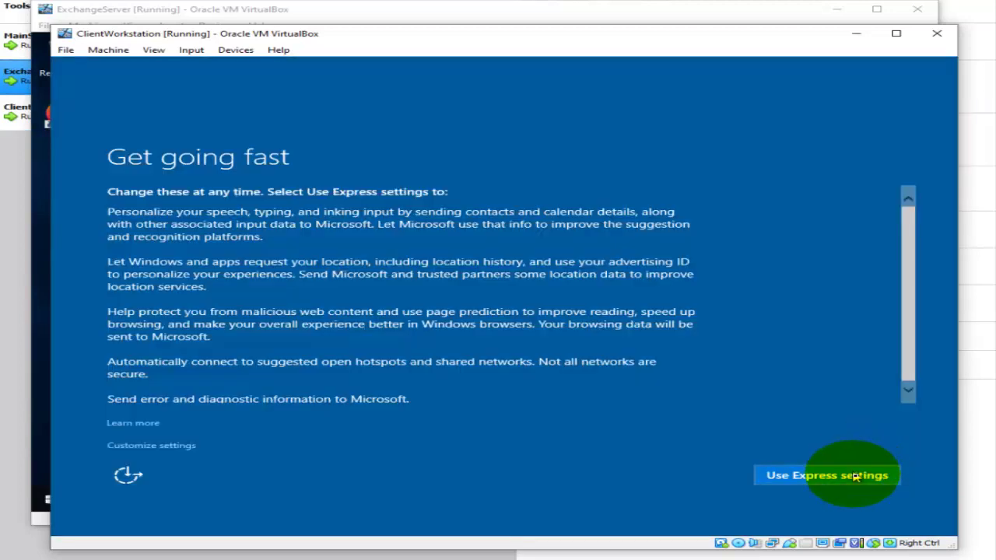
Apply the Express settings in Windows setup, and check the Exchange setup progress on ExchangeServer before returning to ClientWorkstation.
{"action": "left_click", "coordinate": [851, 475]}
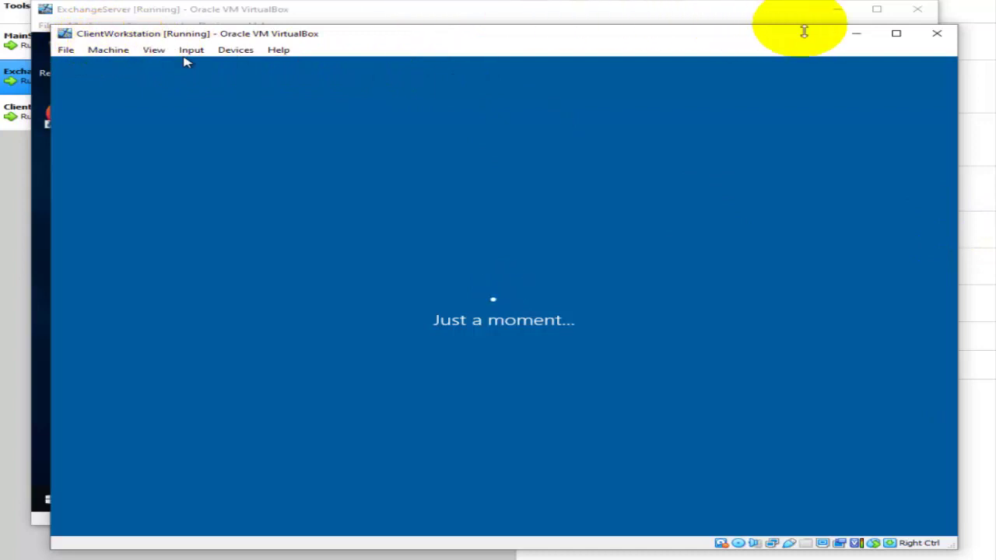
{"action": "left_click", "coordinate": [854, 35]}
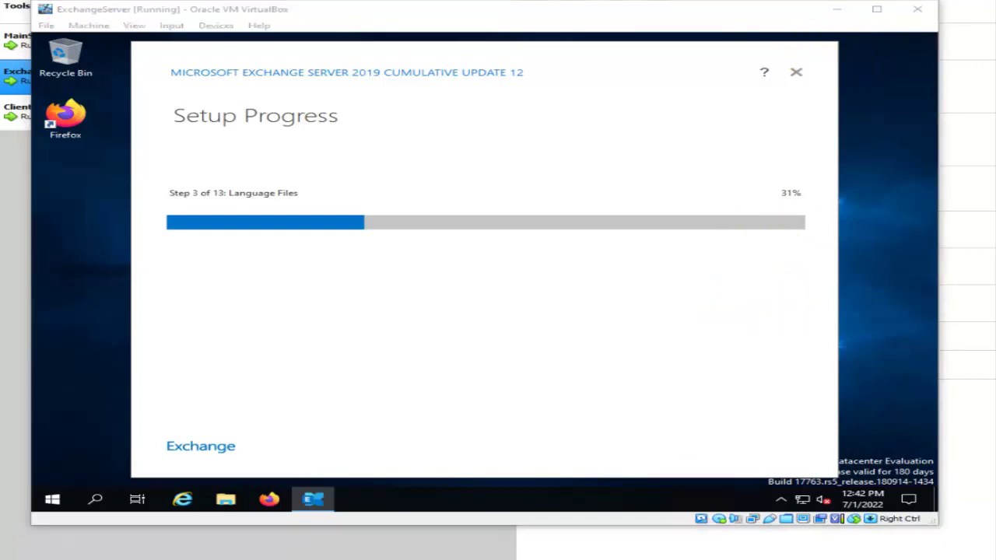
{"action": "left_click", "coordinate": [817, 545]}
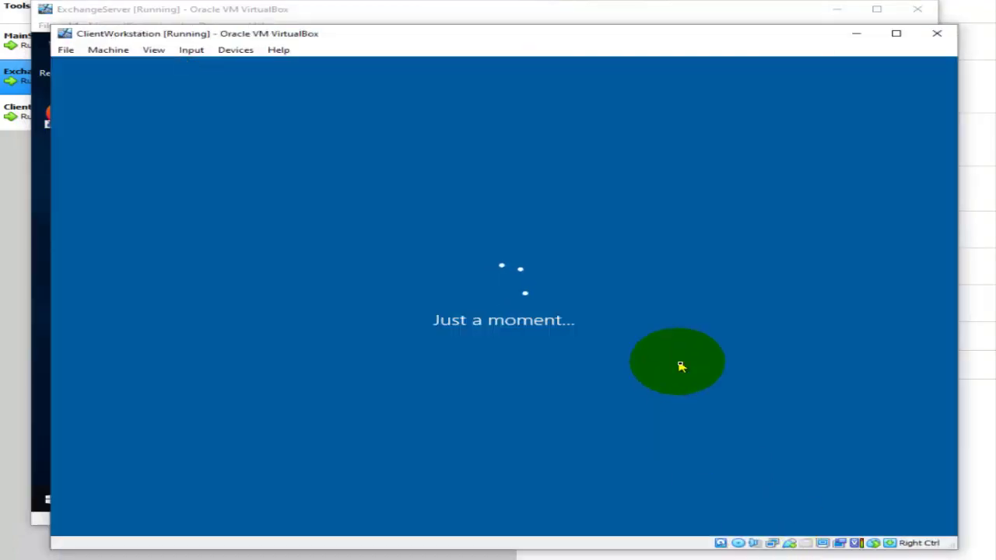
Return to ClientWorkstation and create the PC account UserBuild with an account password and the hint A.
{"action": "left_click", "coordinate": [856, 33]}
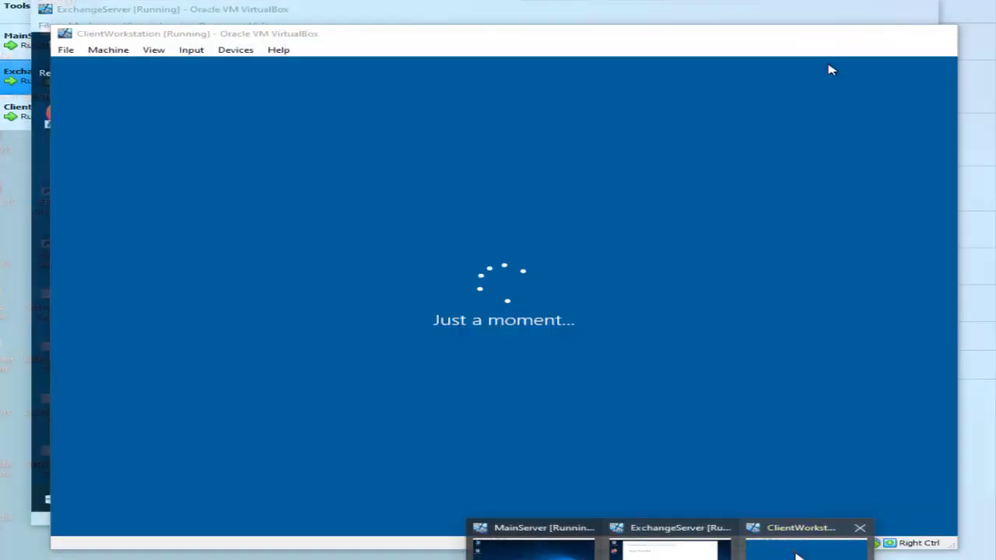
{"action": "left_click", "coordinate": [806, 541]}
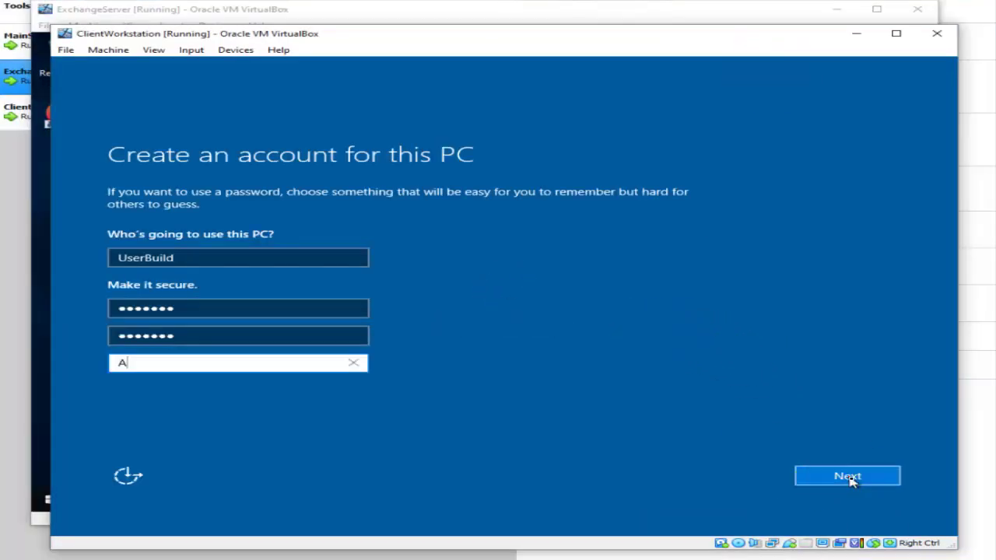
{"action": "left_click", "coordinate": [851, 479]}
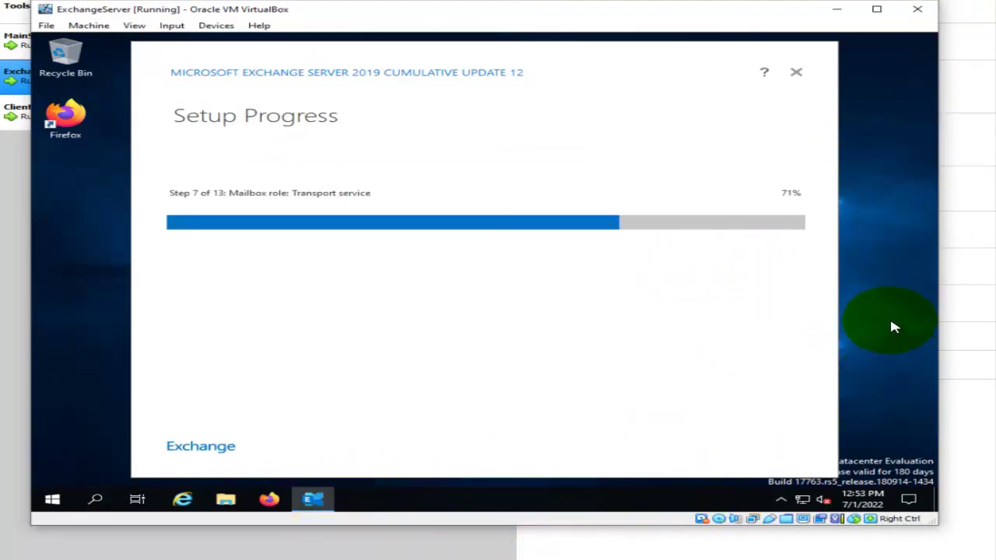
Check the Exchange setup progress on ExchangeServer, refresh its desktop and switch to the ClientWorkstation virtual machine.
{"action": "right_click", "coordinate": [880, 291]}
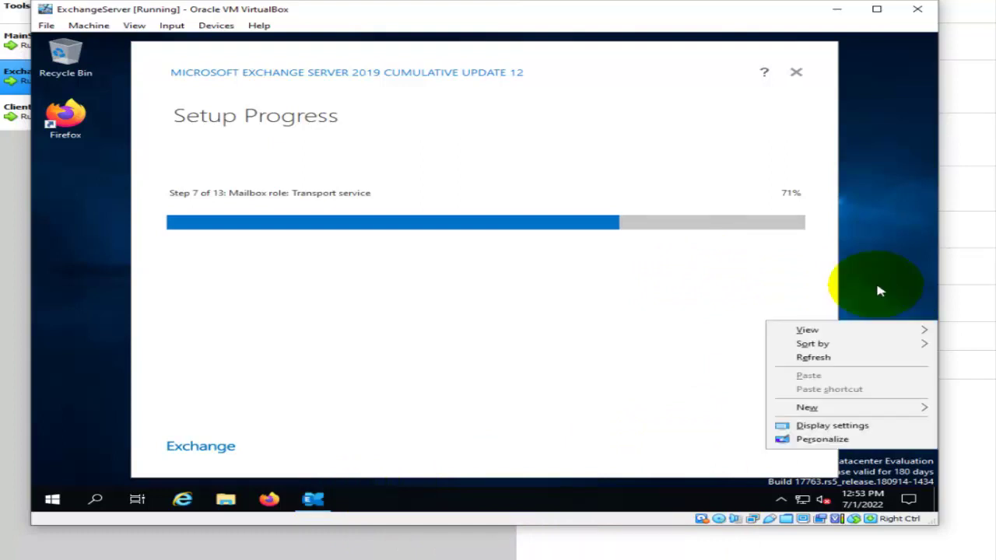
{"action": "left_click", "coordinate": [854, 357]}
{"action": "mouse_move", "coordinate": [669, 557]}
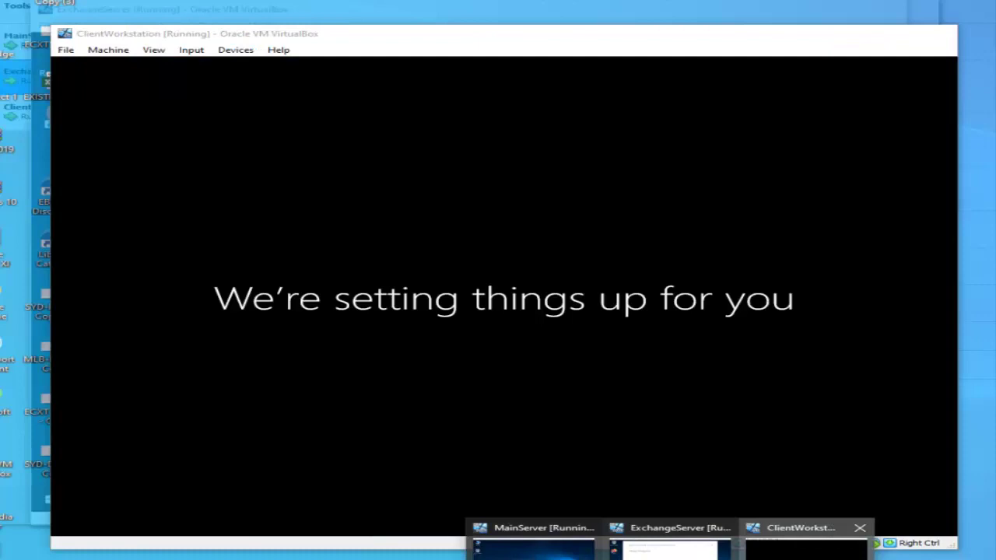
{"action": "left_click", "coordinate": [805, 545]}
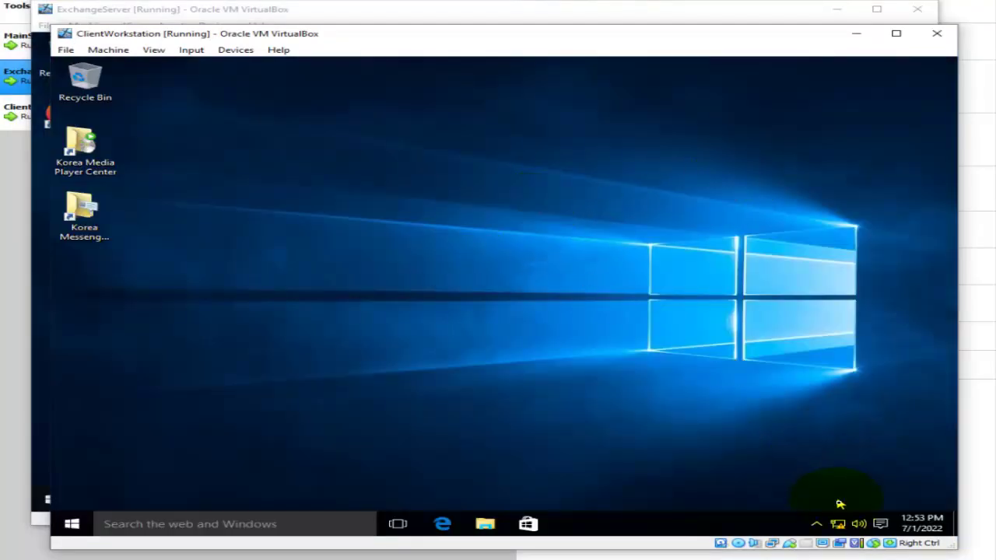
Rename the Ethernet adapter of ClientWorkstation to Internal LAN in Network Connections.
{"action": "right_click", "coordinate": [840, 526]}
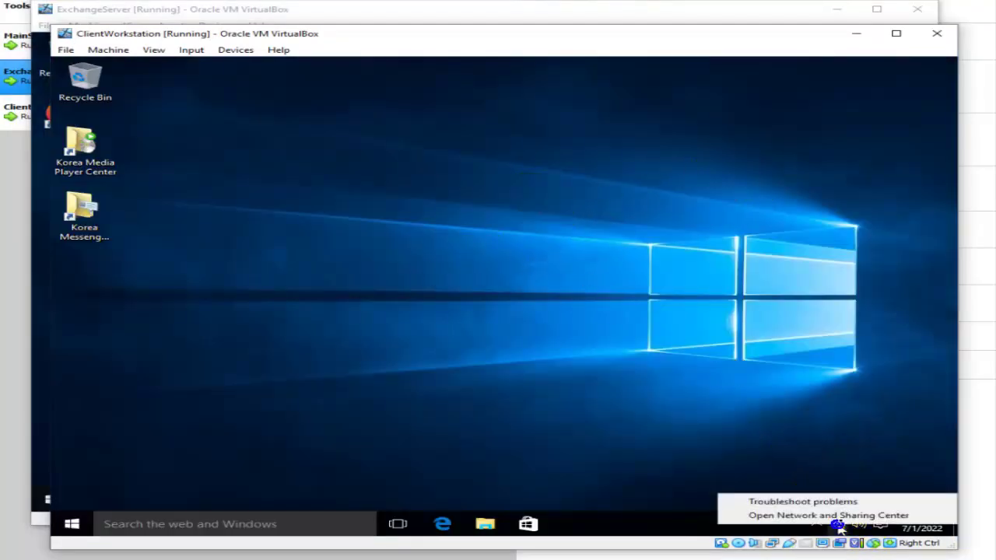
{"action": "left_click", "coordinate": [841, 517]}
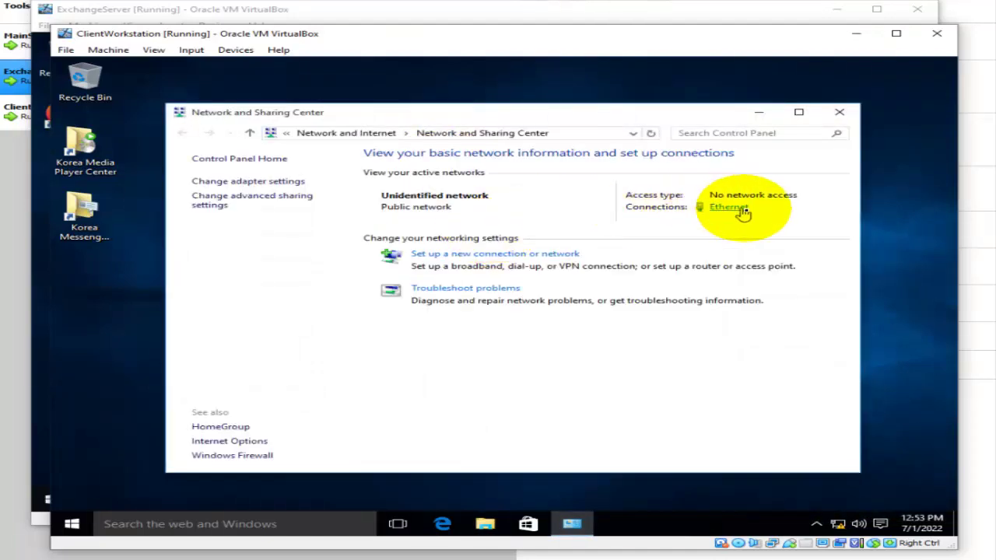
{"action": "left_click", "coordinate": [269, 184]}
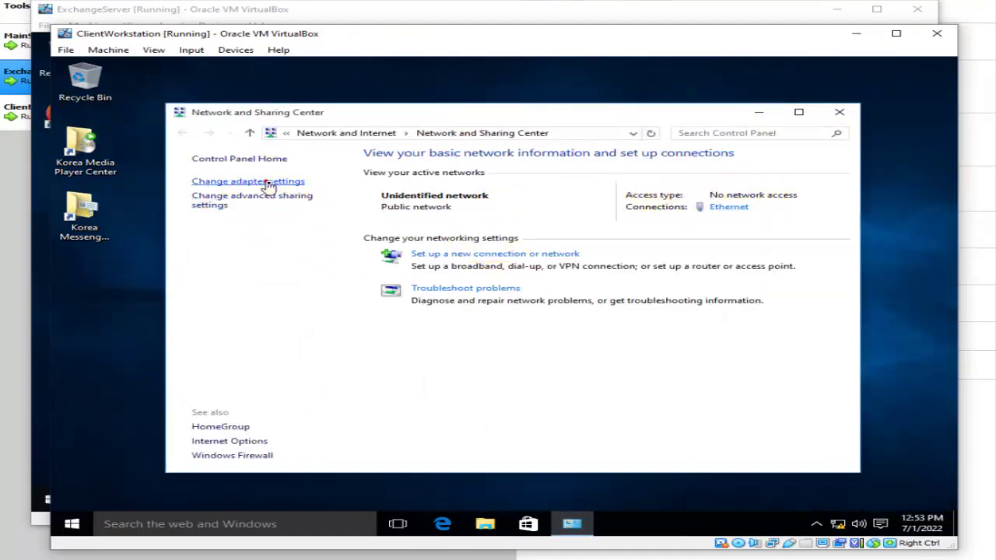
{"action": "left_click", "coordinate": [335, 212]}
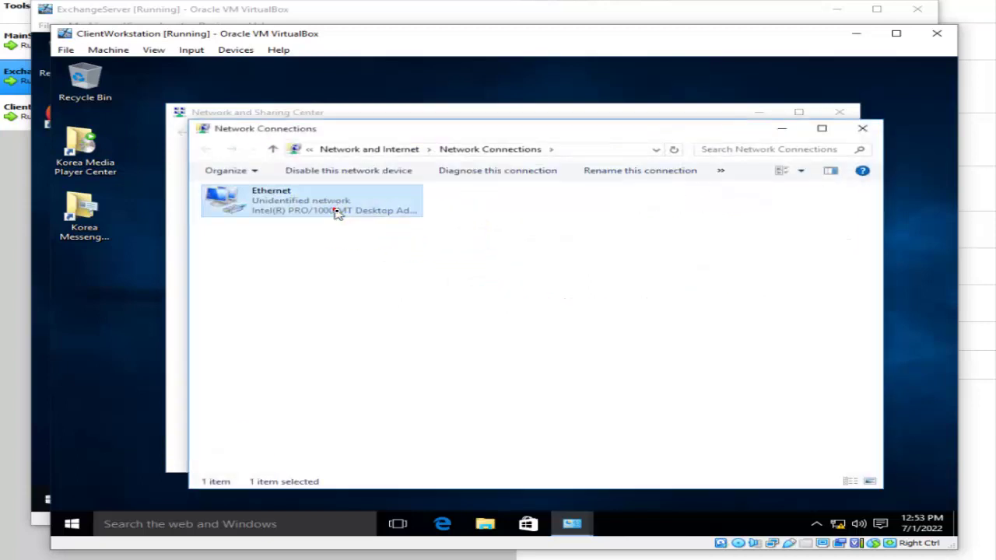
{"action": "right_click", "coordinate": [325, 205]}
{"action": "left_click", "coordinate": [342, 304]}
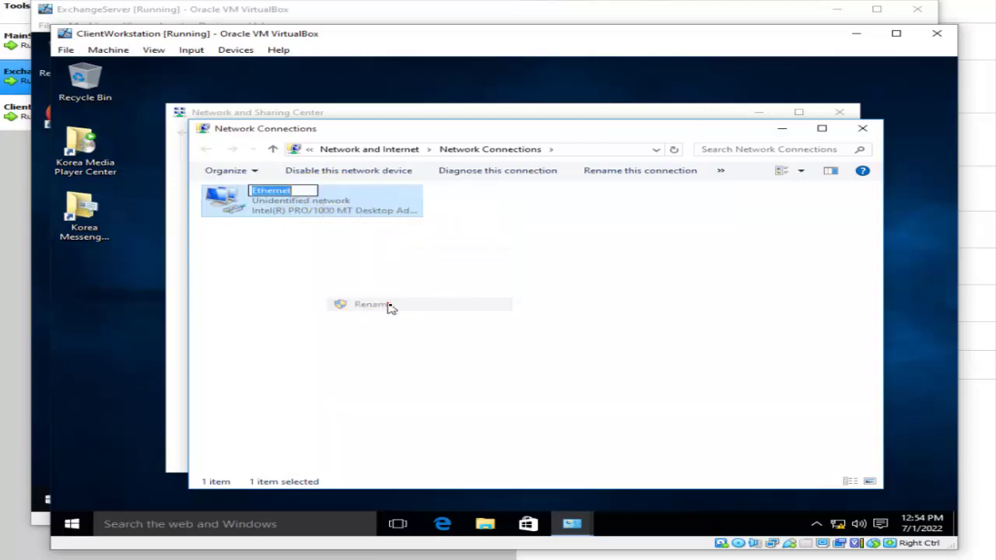
{"action": "type", "text": "Int"}
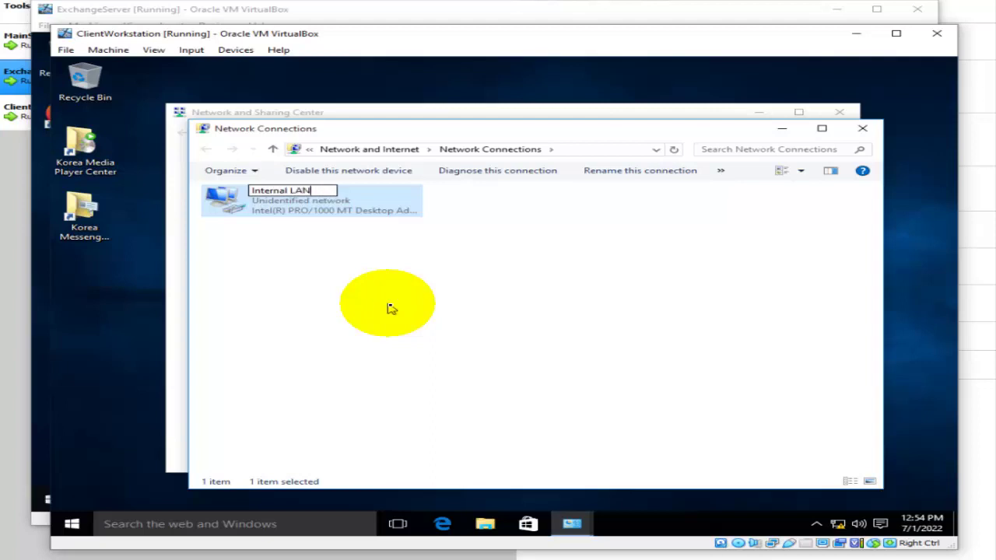
{"action": "key", "text": "Return"}
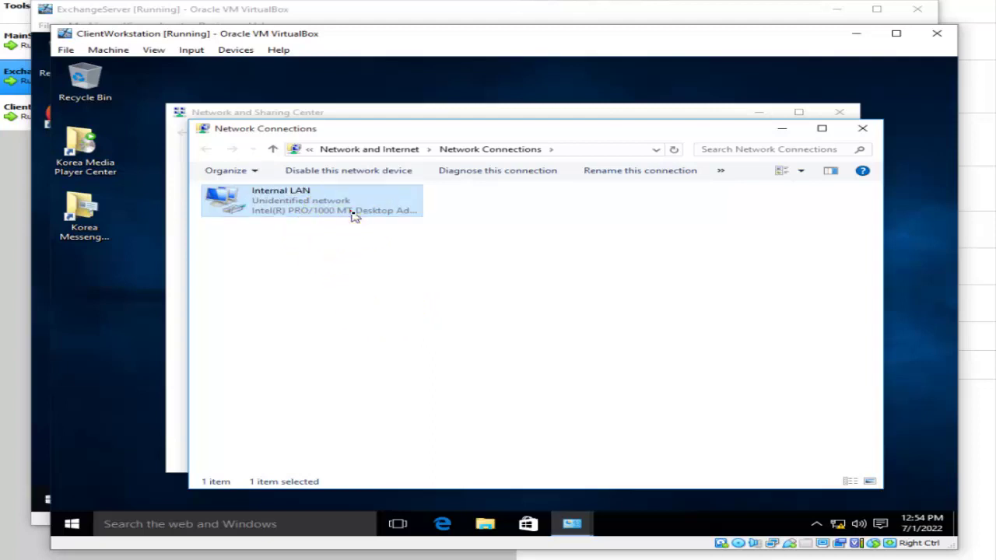
Disable Internet Protocol Version 6 (TCP/IPv6) for the Internal LAN connection.
{"action": "double_click", "coordinate": [351, 216]}
{"action": "left_click", "coordinate": [399, 393]}
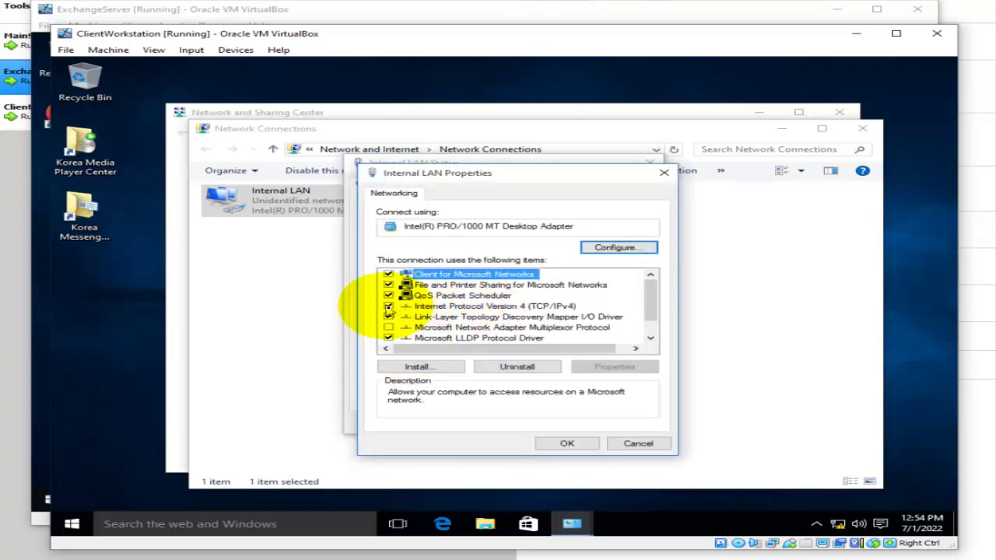
{"action": "scroll", "coordinate": [407, 335], "scroll_direction": "down", "scroll_amount": 1}
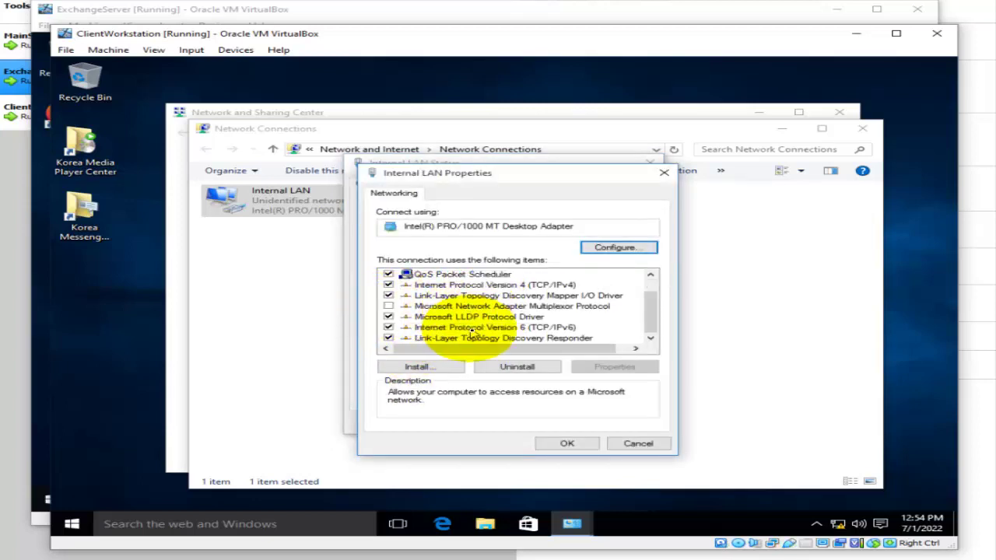
{"action": "left_click", "coordinate": [388, 328]}
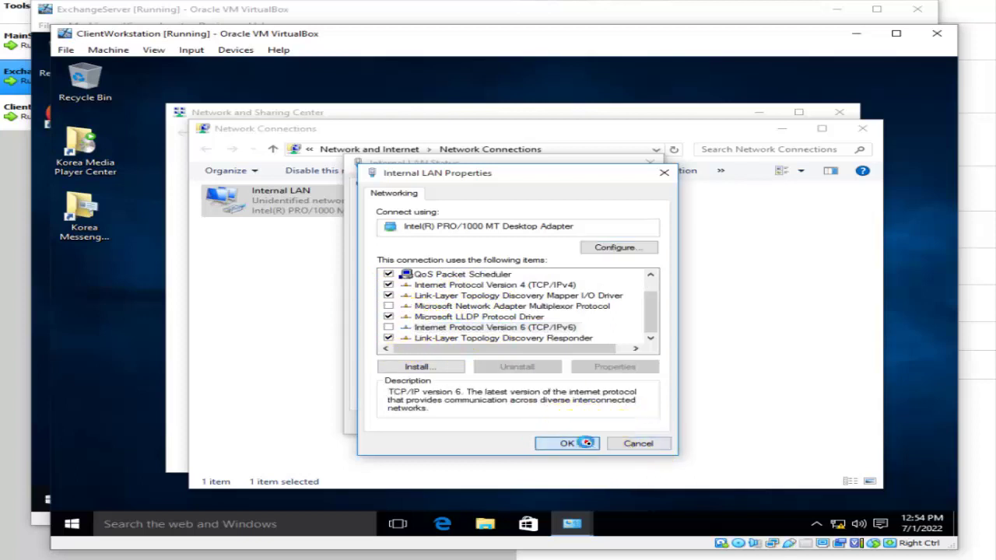
{"action": "left_click", "coordinate": [586, 443]}
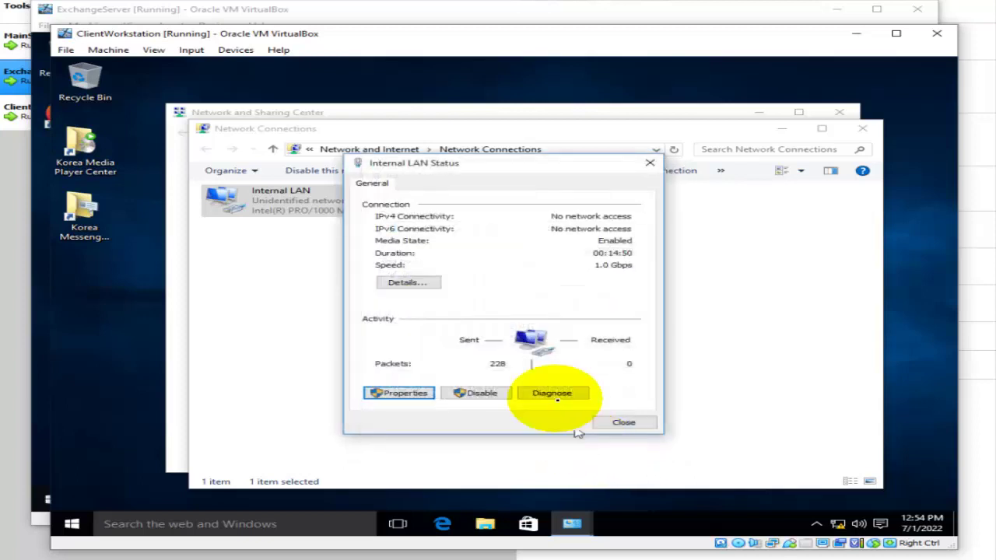
Give Internal LAN the static IPv4 address 192.168.1.5, subnet mask 255.255.255.0, and 192.168.1.1 as default gateway and preferred DNS server.
{"action": "left_click", "coordinate": [398, 393]}
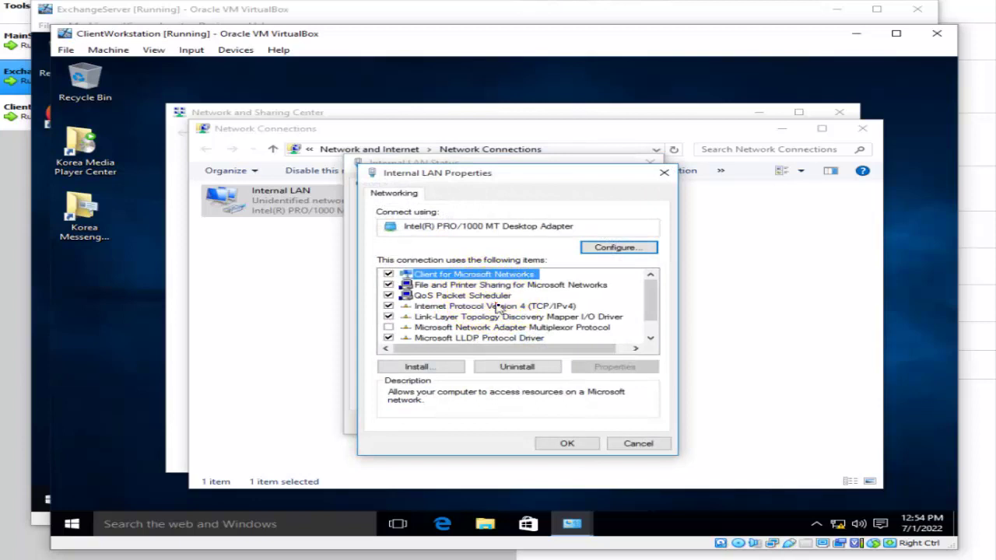
{"action": "double_click", "coordinate": [495, 306]}
{"action": "left_click", "coordinate": [456, 315]}
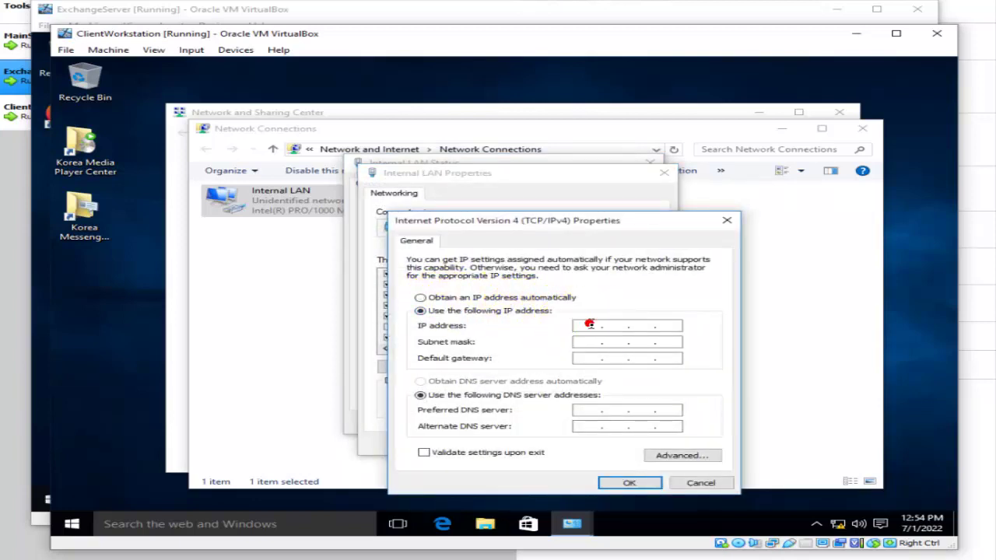
{"action": "left_click", "coordinate": [590, 325]}
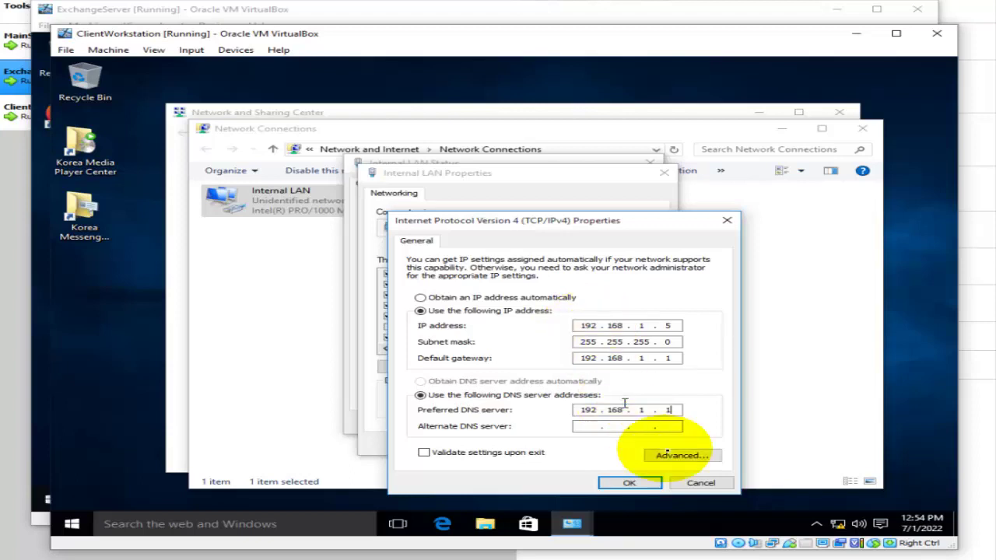
{"action": "left_click", "coordinate": [630, 483]}
{"action": "left_click", "coordinate": [567, 443]}
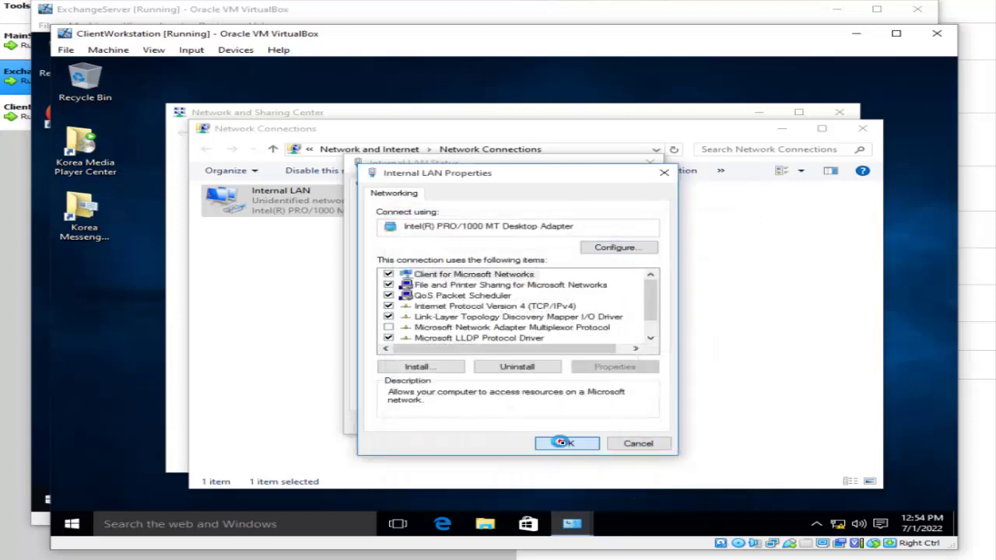
Allow the PC to be discoverable on the network and close all the network settings windows.
{"action": "left_click", "coordinate": [773, 284]}
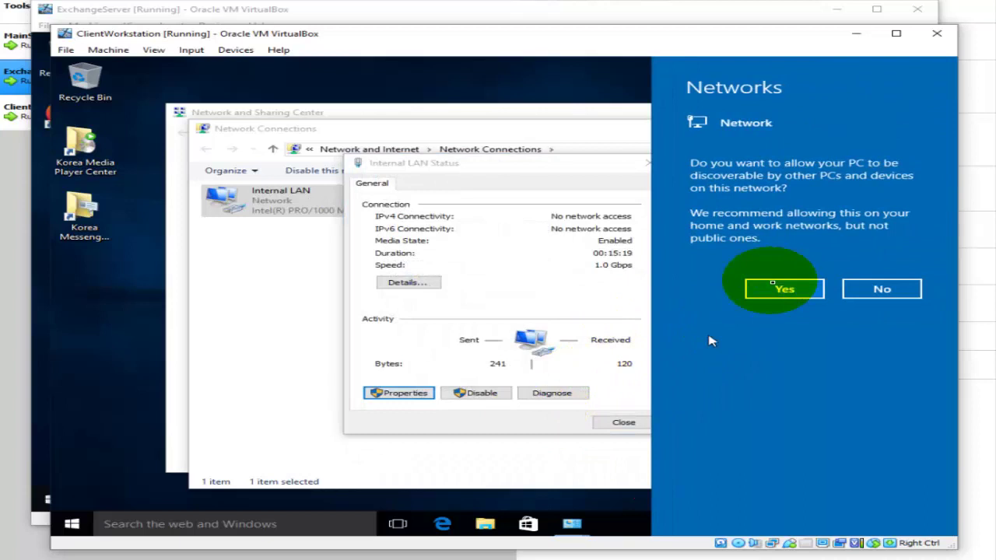
{"action": "left_click", "coordinate": [786, 290]}
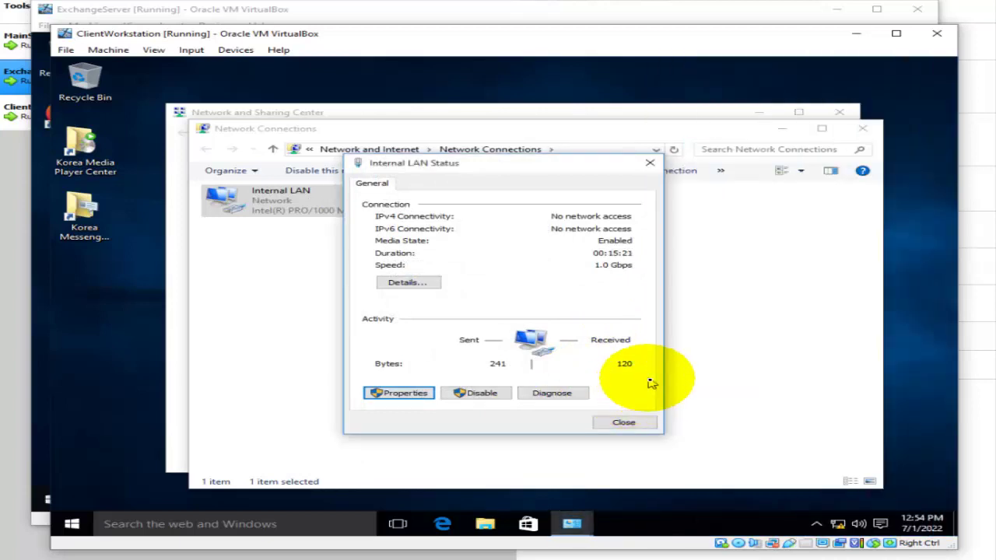
{"action": "left_click", "coordinate": [624, 422]}
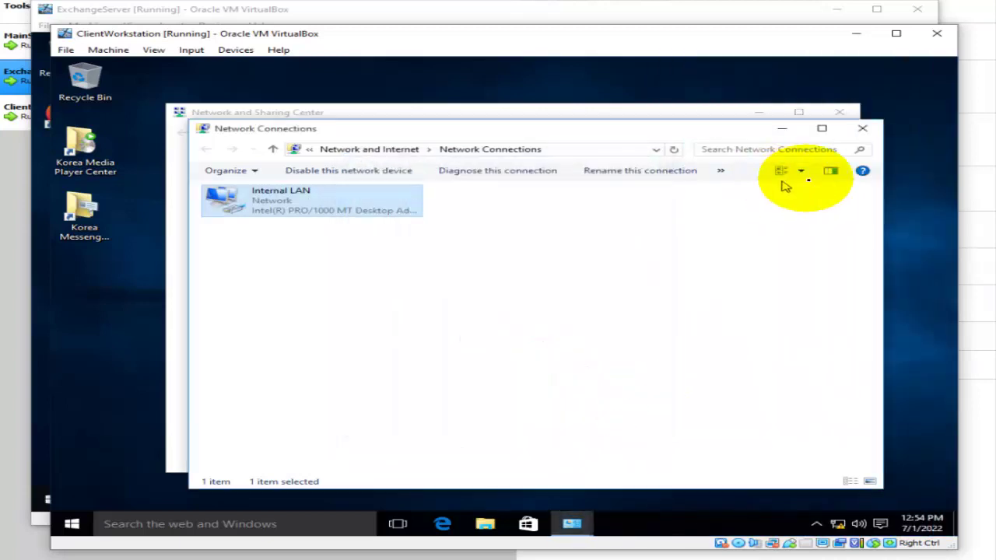
{"action": "left_click", "coordinate": [870, 128]}
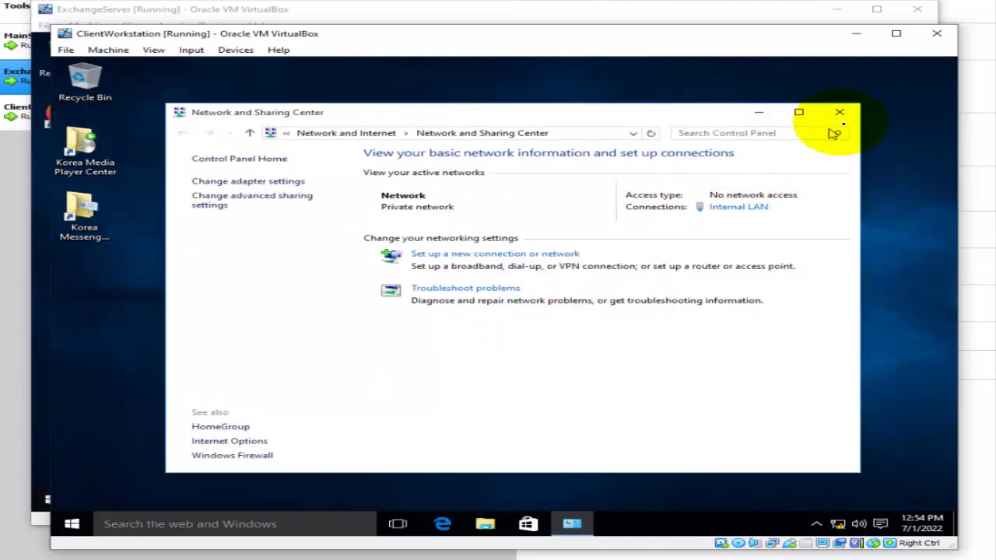
{"action": "left_click", "coordinate": [852, 115]}
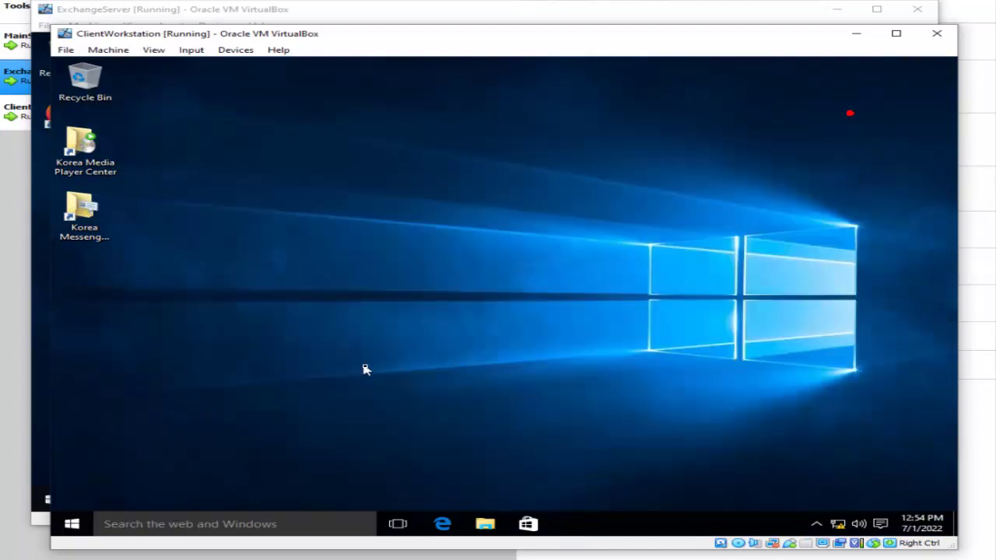
Ping 192.168.1.1 from Command Prompt to test connectivity to the gateway, and close the console.
{"action": "left_click", "coordinate": [169, 530]}
{"action": "type", "text": "cmd"}
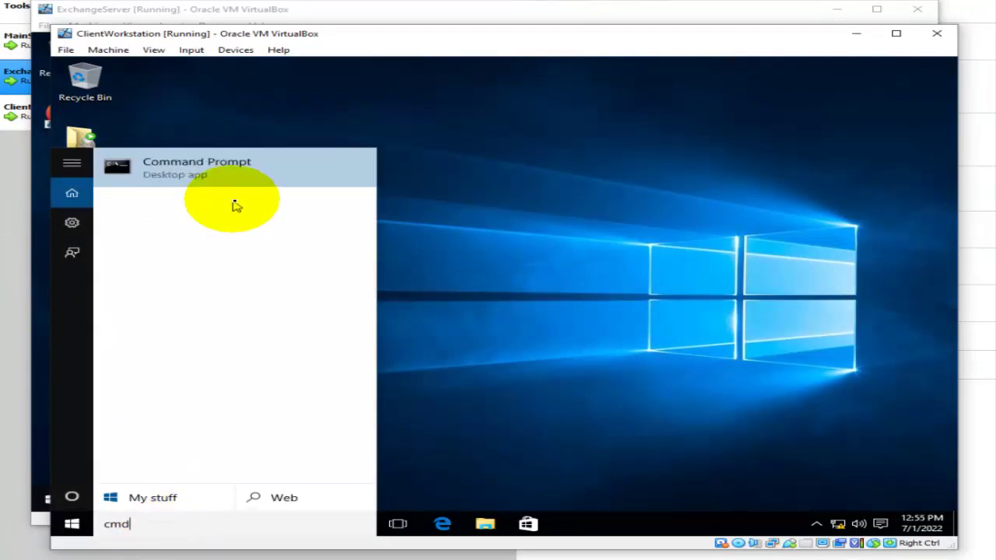
{"action": "left_click", "coordinate": [247, 162]}
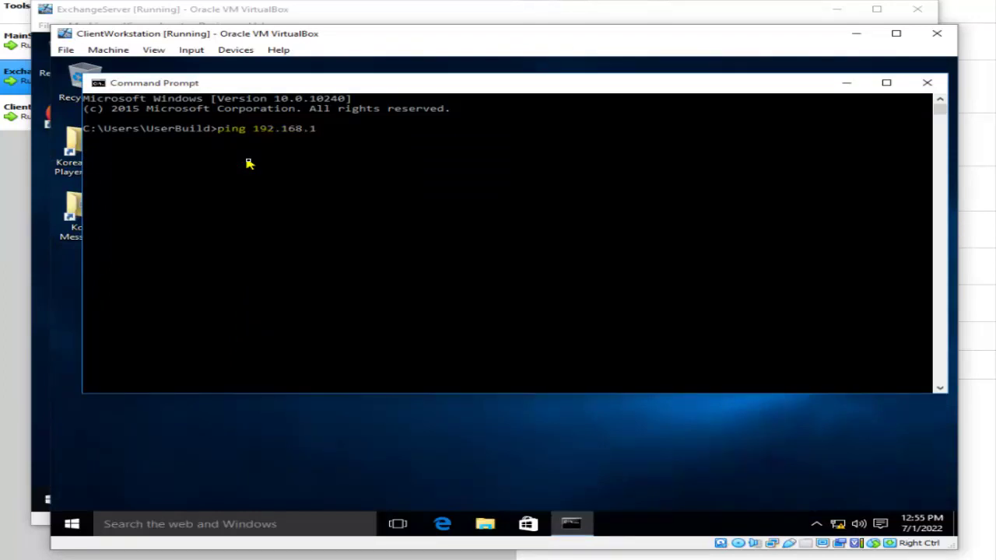
{"action": "type", "text": "ping 192.168.1.1"}
{"action": "key", "text": "Return"}
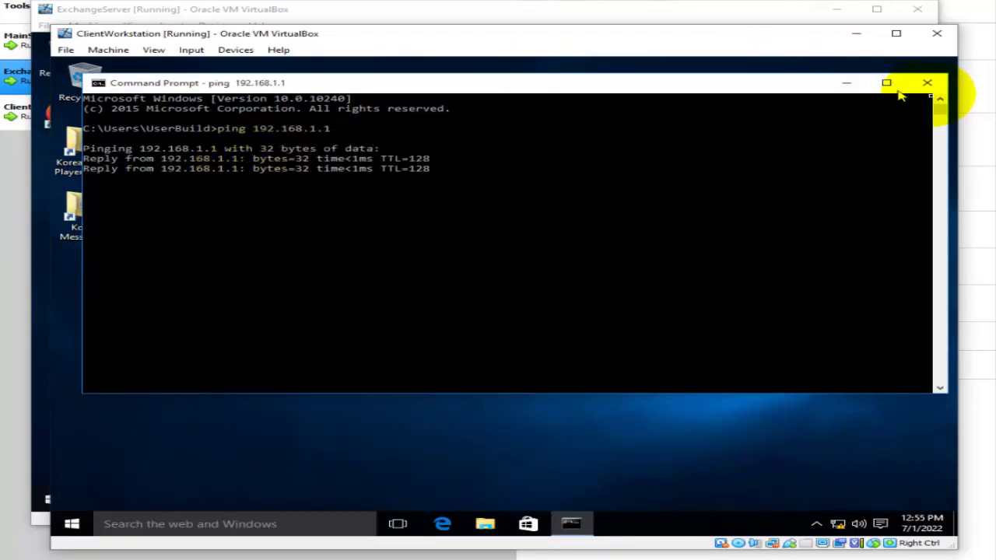
{"action": "left_click", "coordinate": [929, 83]}
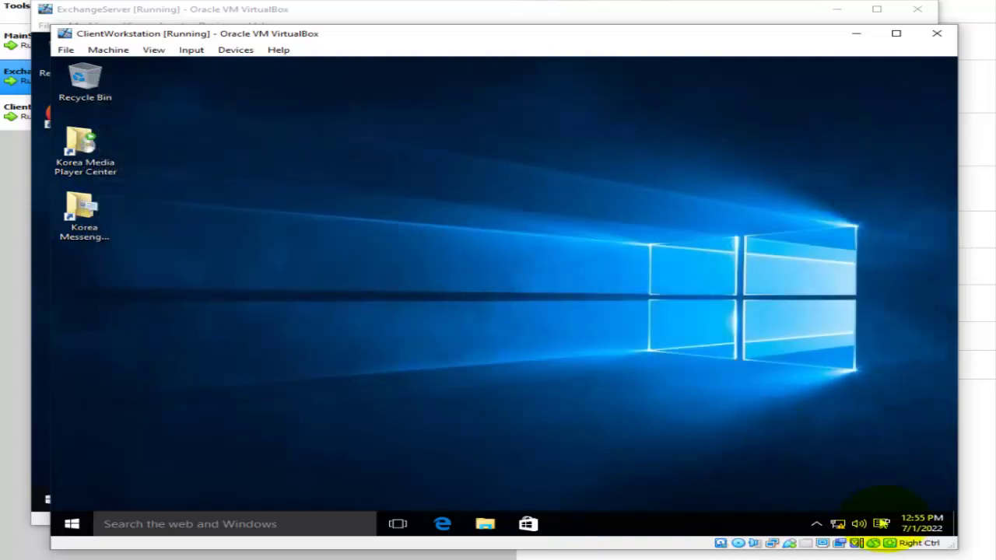
Set the time zone of ClientWorkstation to (UTC+12:00) Fiji in the date and time settings.
{"action": "right_click", "coordinate": [909, 527]}
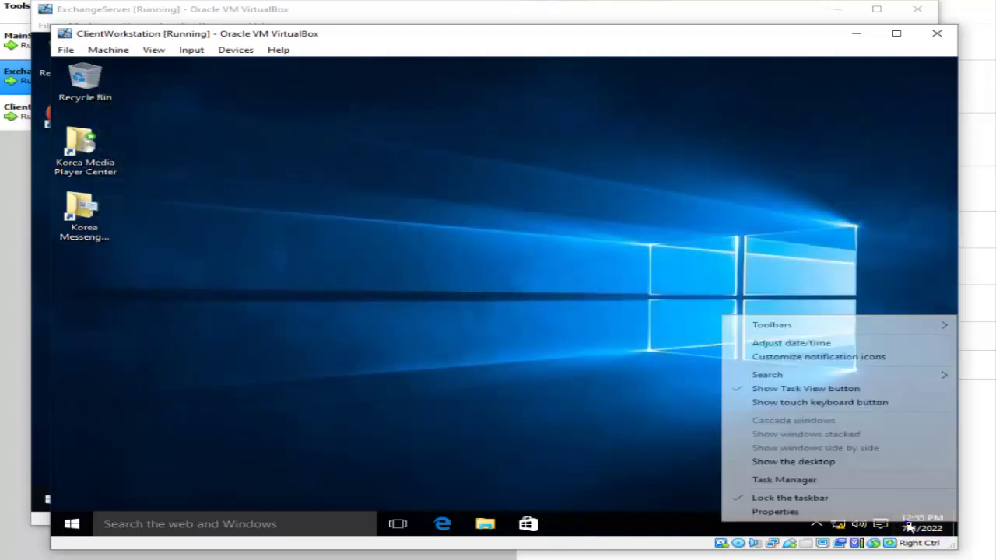
{"action": "left_click", "coordinate": [787, 343]}
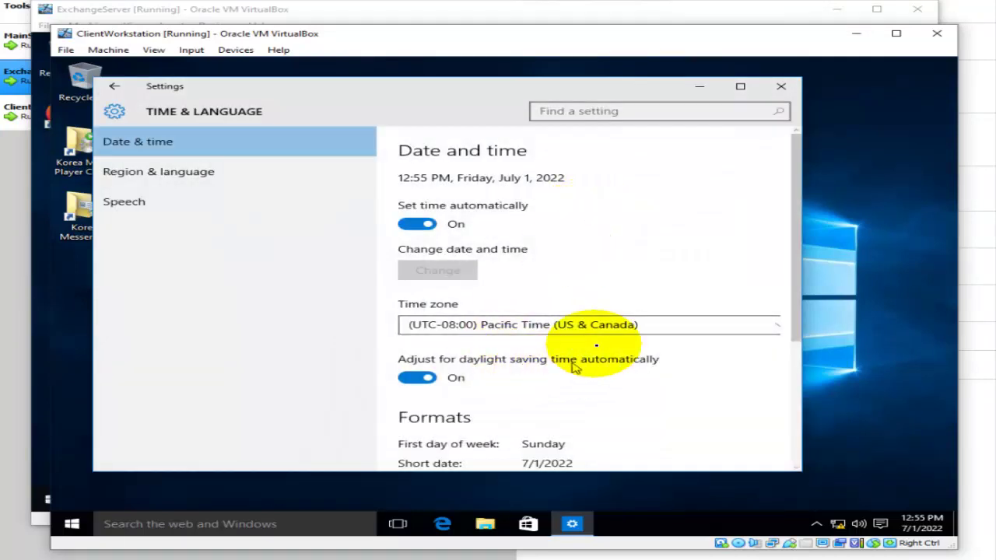
{"action": "left_click", "coordinate": [652, 331]}
{"action": "scroll", "coordinate": [545, 397], "scroll_direction": "down", "scroll_amount": 20}
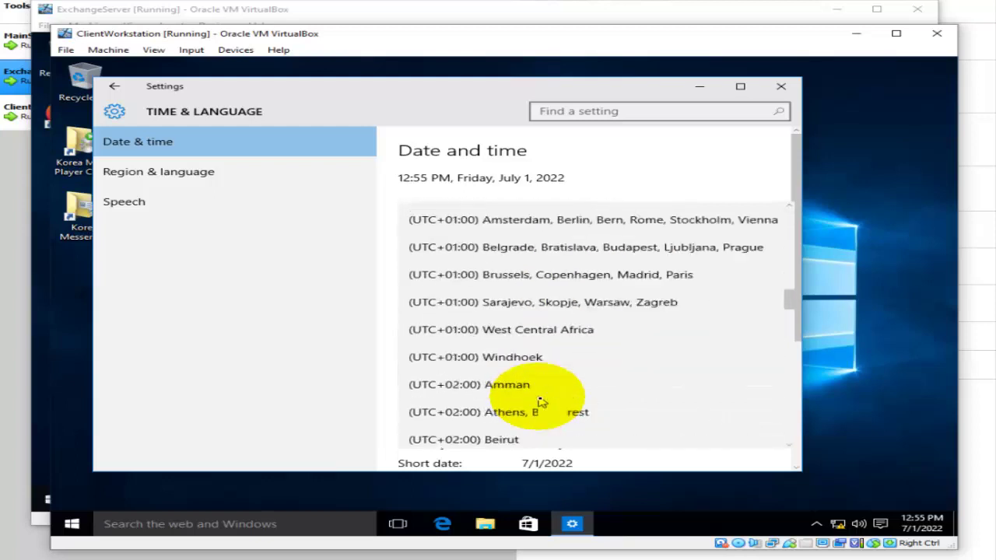
{"action": "left_click", "coordinate": [428, 352]}
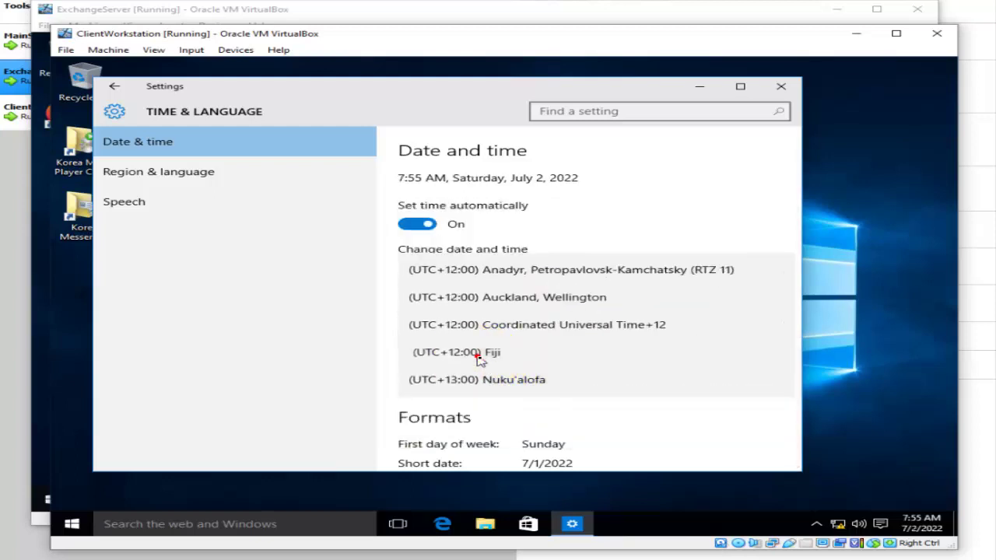
Turn off automatic time setting and set the day of the July 2022 date to 1.
{"action": "left_click", "coordinate": [416, 224]}
{"action": "left_click", "coordinate": [438, 277]}
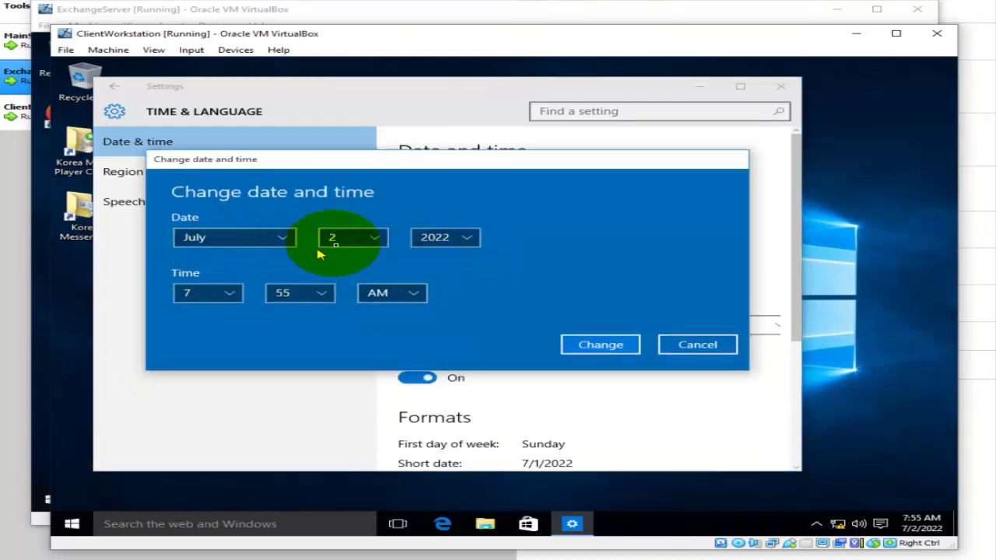
{"action": "left_click", "coordinate": [335, 241]}
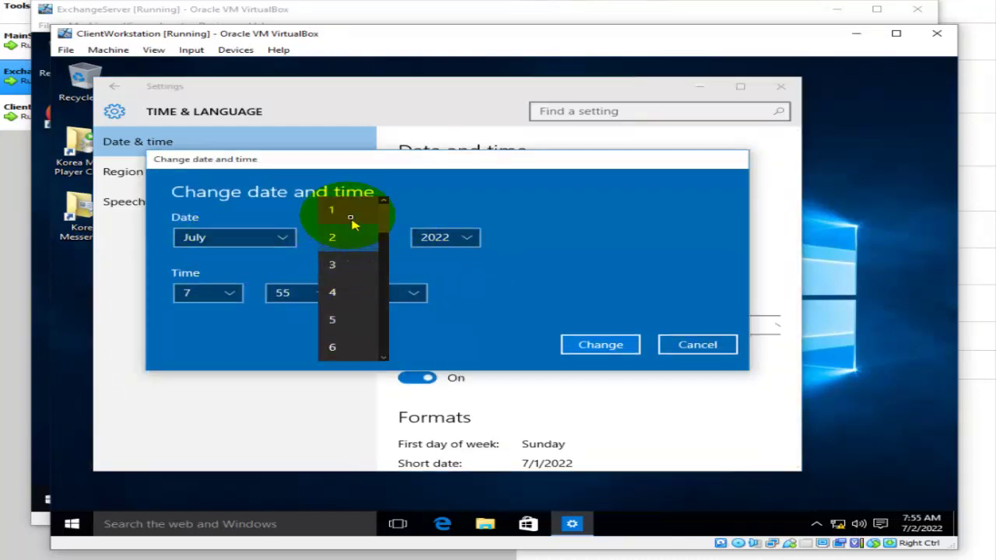
{"action": "left_click", "coordinate": [351, 212]}
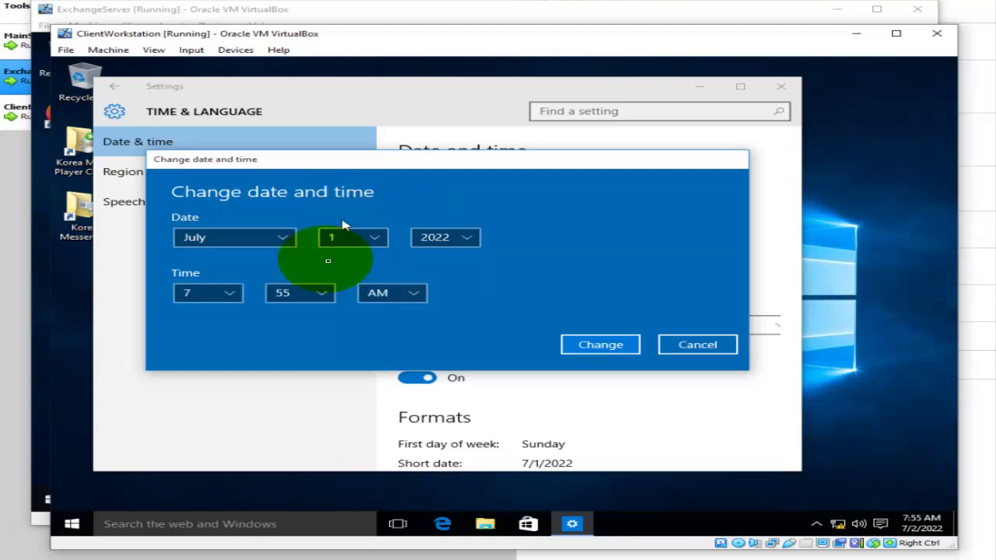
Set the clock's hour to 12 PM, apply the date and time change, and close the settings.
{"action": "left_click", "coordinate": [233, 302]}
{"action": "scroll", "coordinate": [213, 314], "scroll_direction": "down", "scroll_amount": 2}
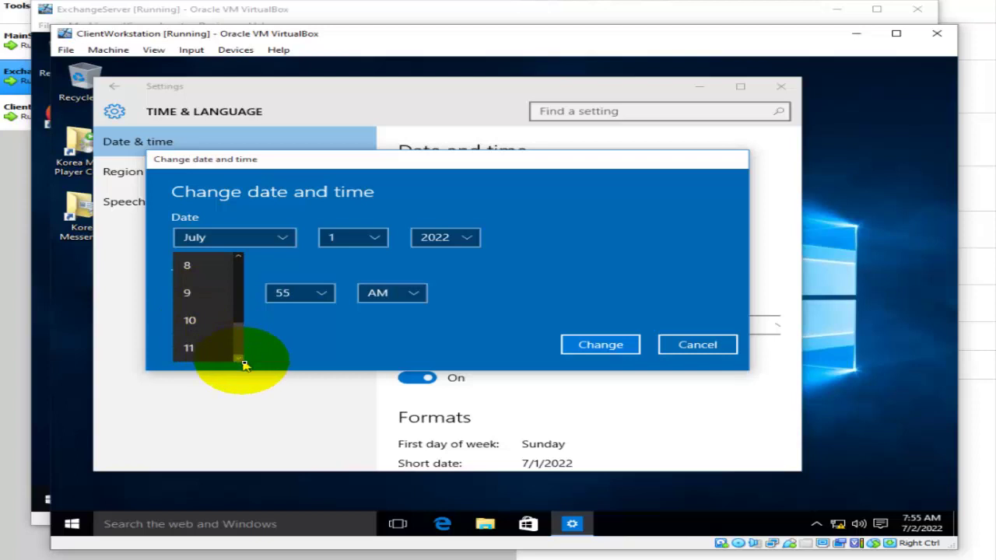
{"action": "left_click_drag", "start_coordinate": [238, 347], "coordinate": [233, 223]}
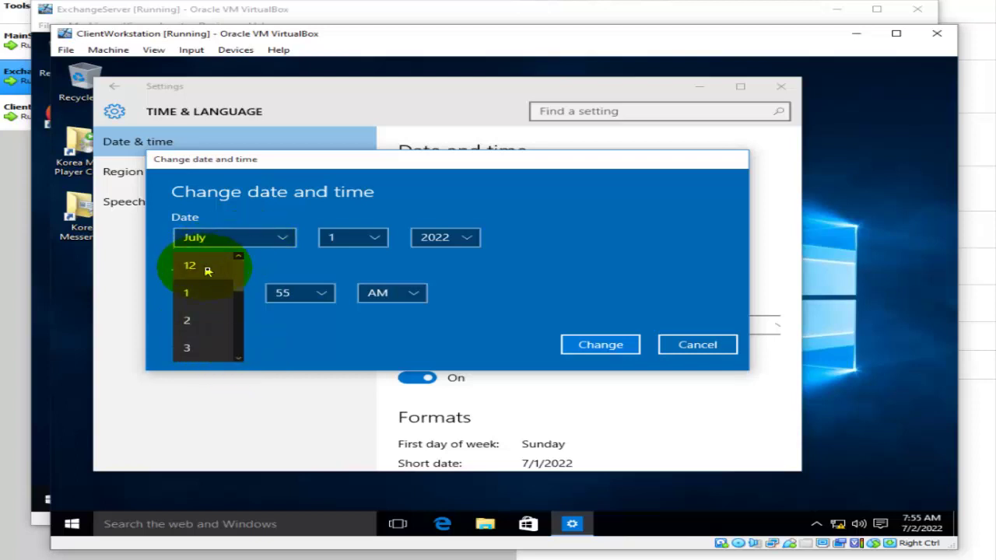
{"action": "left_click", "coordinate": [194, 269]}
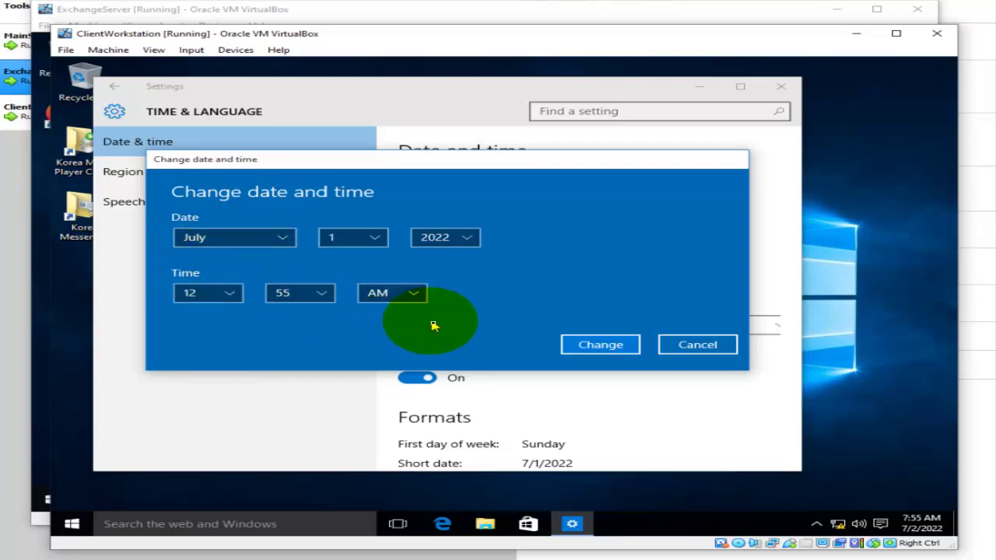
{"action": "left_click", "coordinate": [419, 300]}
{"action": "left_click", "coordinate": [408, 318]}
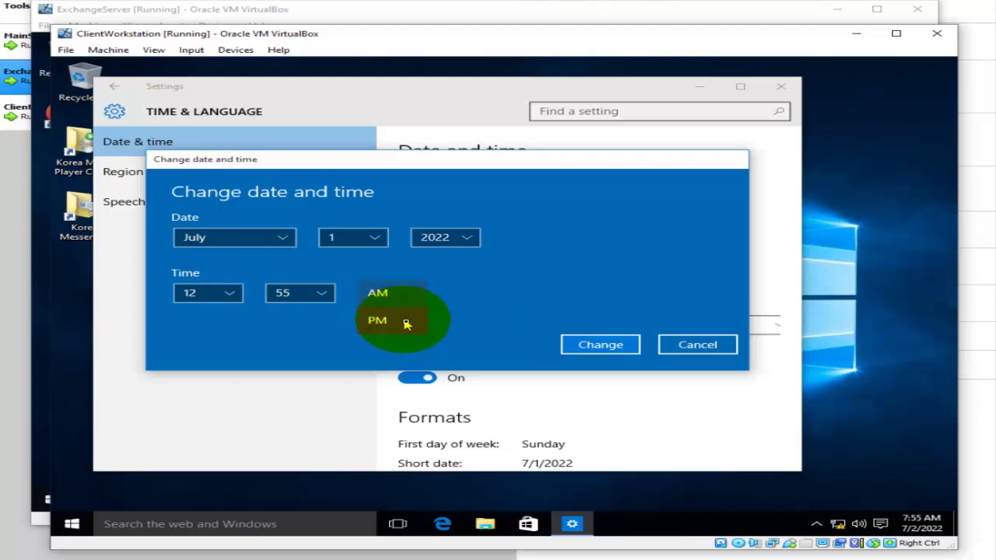
{"action": "left_click", "coordinate": [601, 345]}
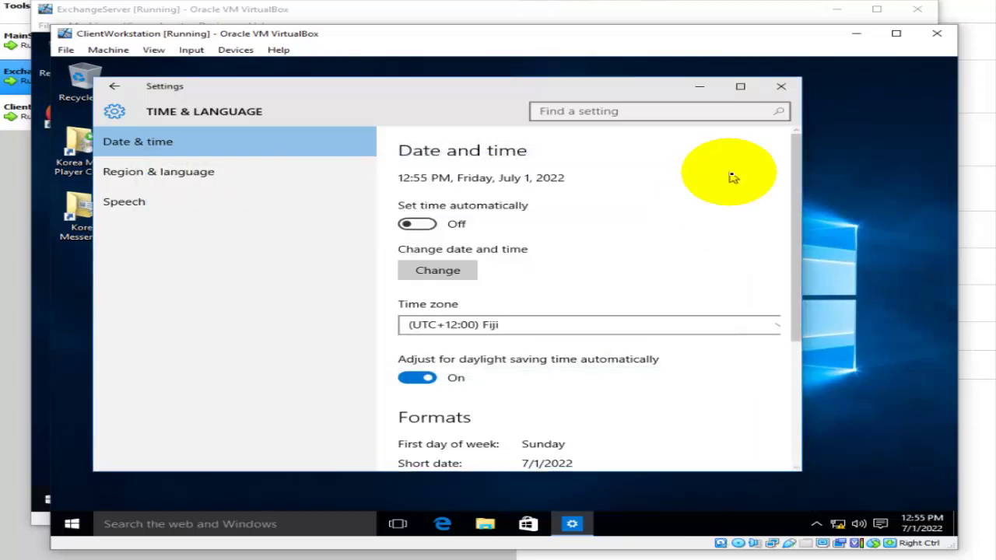
{"action": "left_click", "coordinate": [781, 86]}
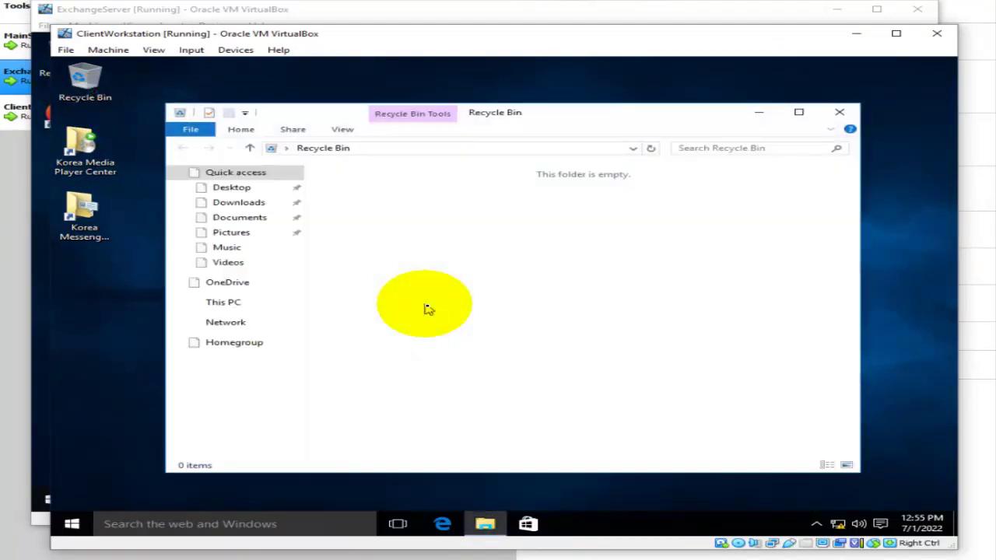
Show This PC in File Explorer and bring up the disk image choices for ClientWorkstation's virtual optical drive.
{"action": "left_click", "coordinate": [217, 306]}
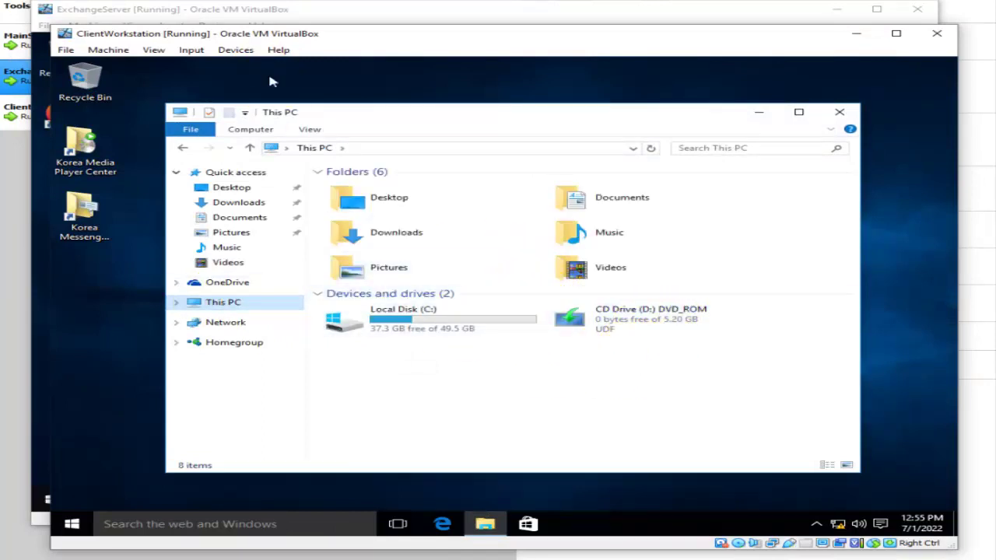
{"action": "left_click", "coordinate": [236, 49]}
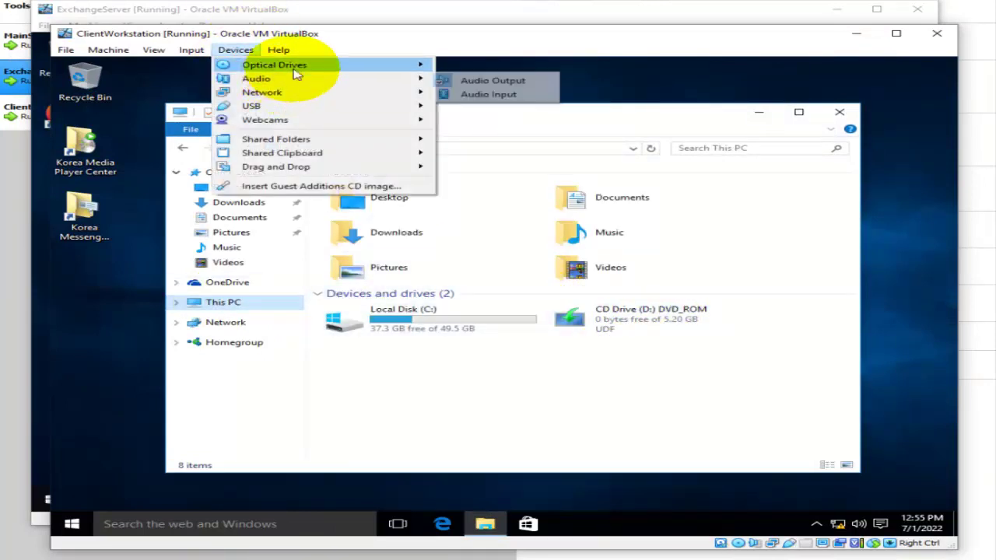
{"action": "mouse_move", "coordinate": [303, 65]}
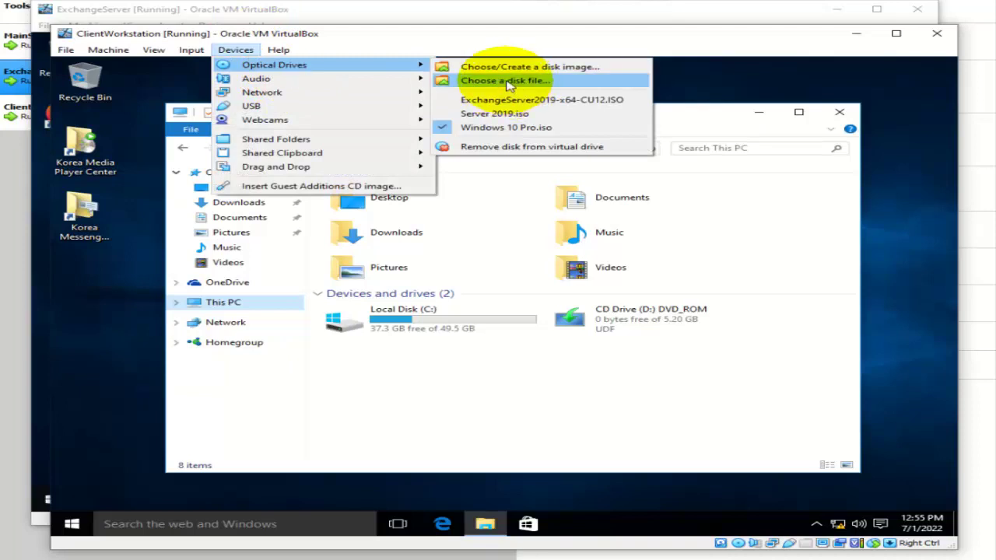